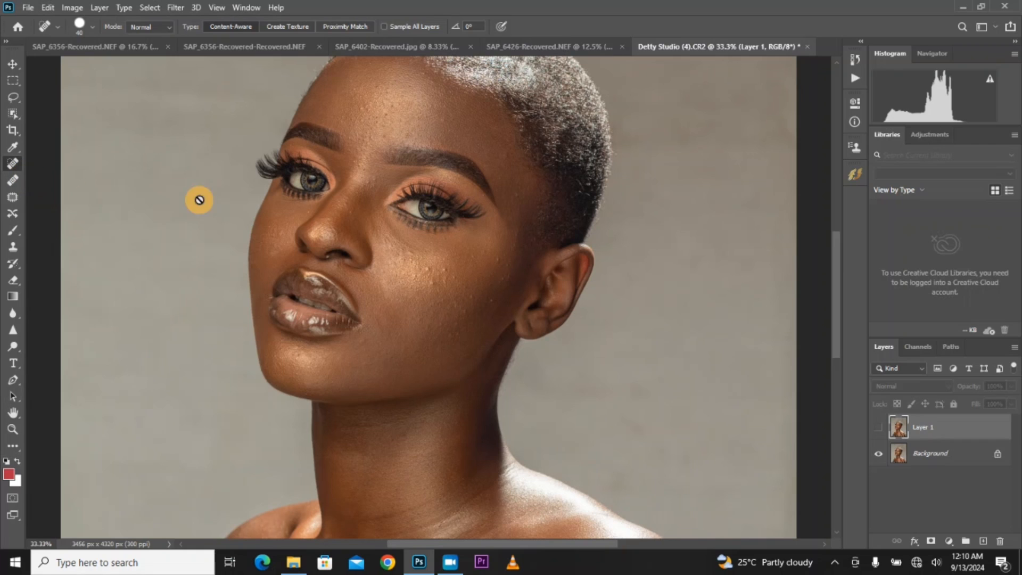
Inspect the portrait's skin and make the hidden Layer 1 visible above the Background
key(ctrl+plus)
scroll(463, 288, down, 3)
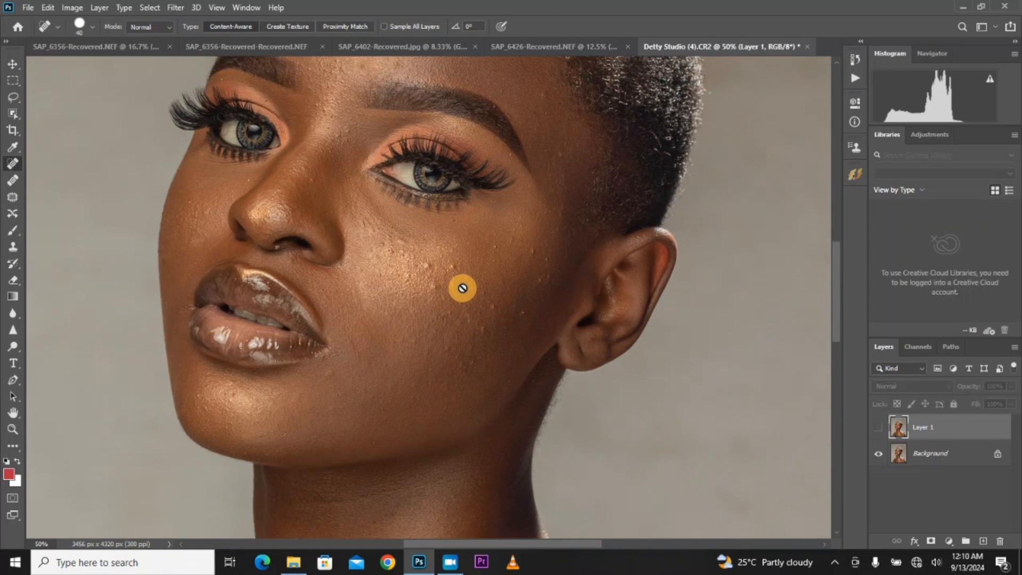
scroll(464, 292, down, 1)
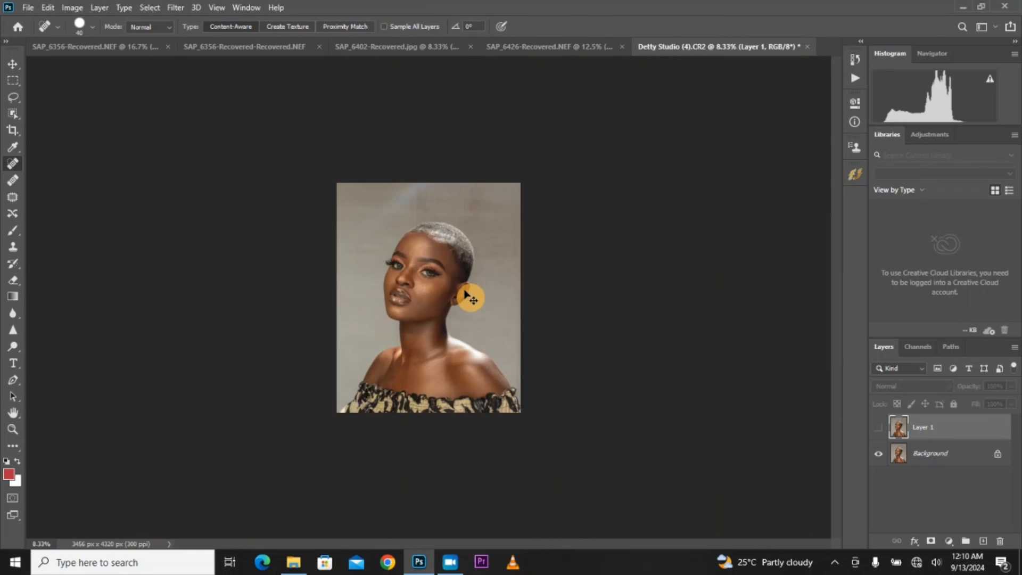
scroll(471, 295, up, 2)
key(ctrl+plus)
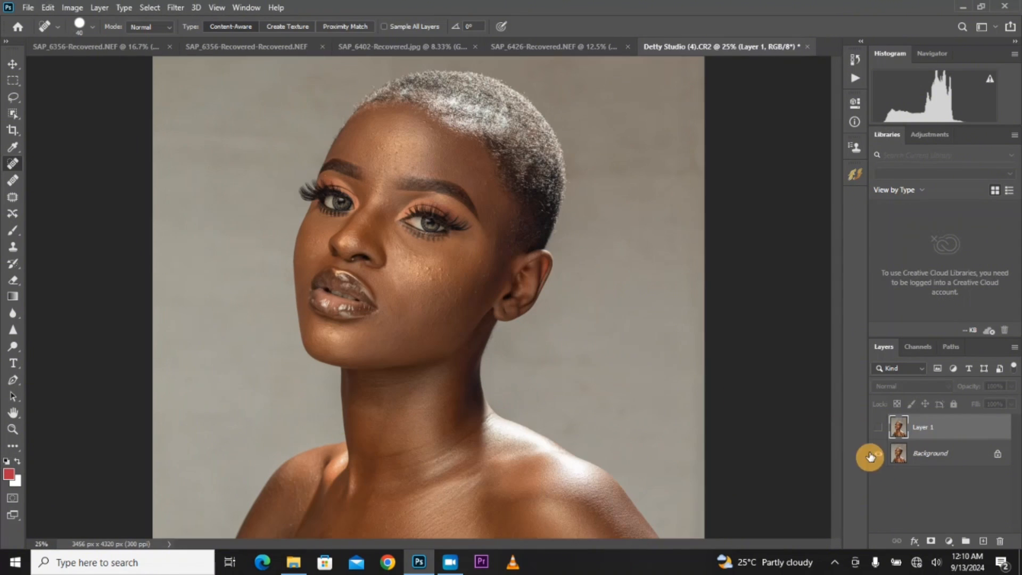
key(ctrl+minus)
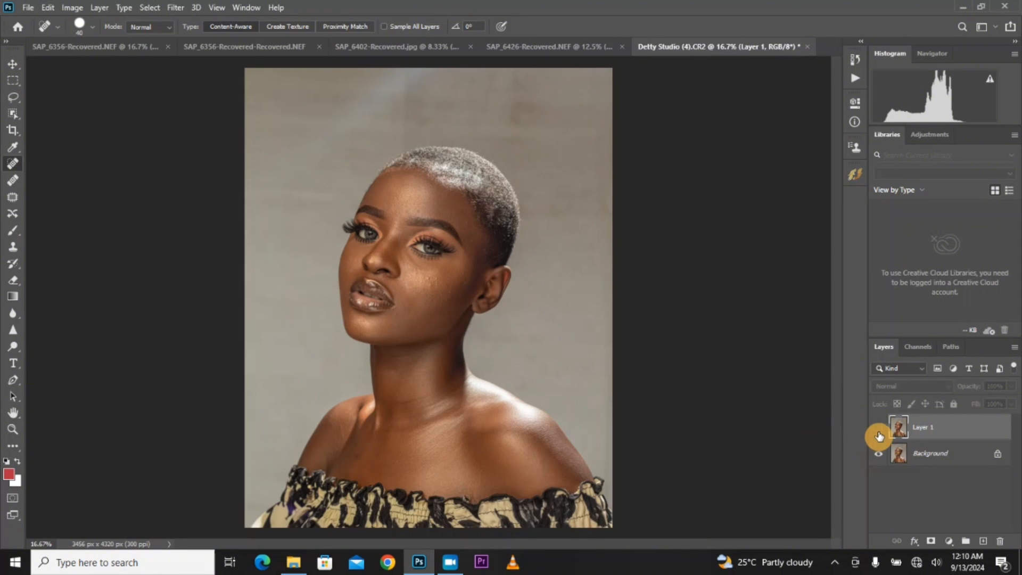
click(878, 432)
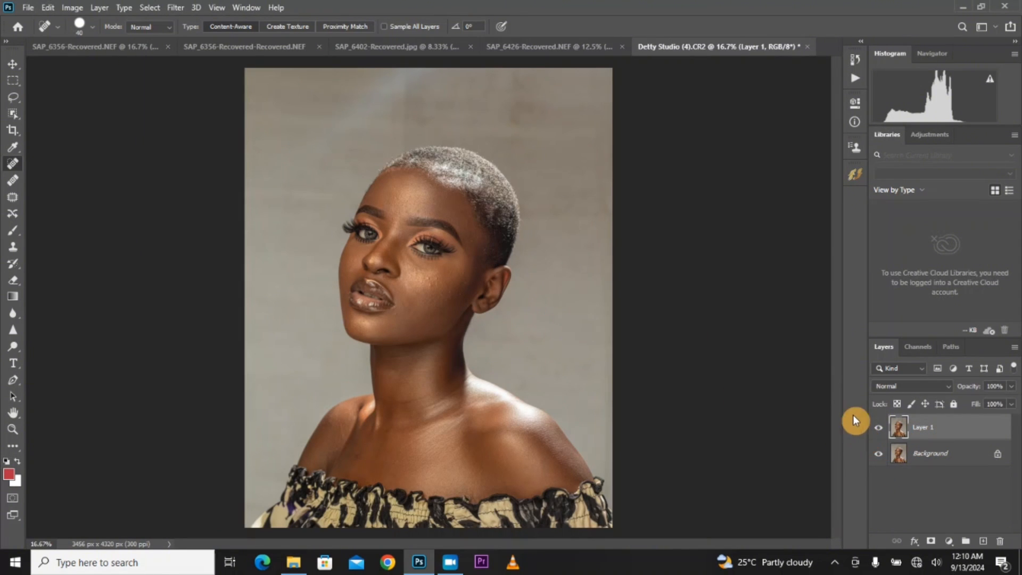
Remove the blemishes on the upper forehead of Layer 1 with the Spot Healing Brush at 35 px
key(ctrl+plus)
key(ctrl+plus)
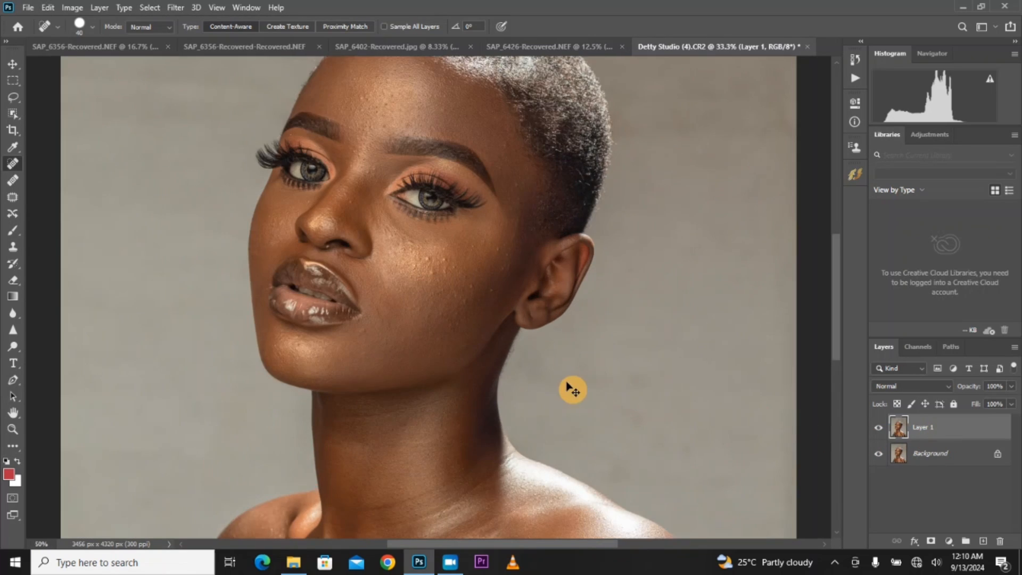
key(ctrl+plus)
scroll(532, 399, up, 1)
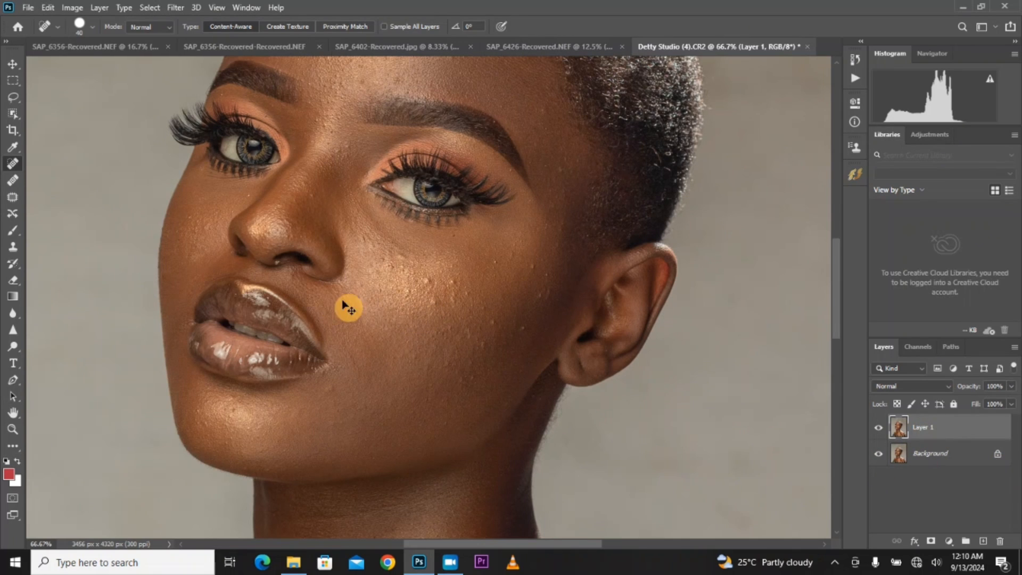
key(ctrl+plus)
scroll(307, 200, up, 5)
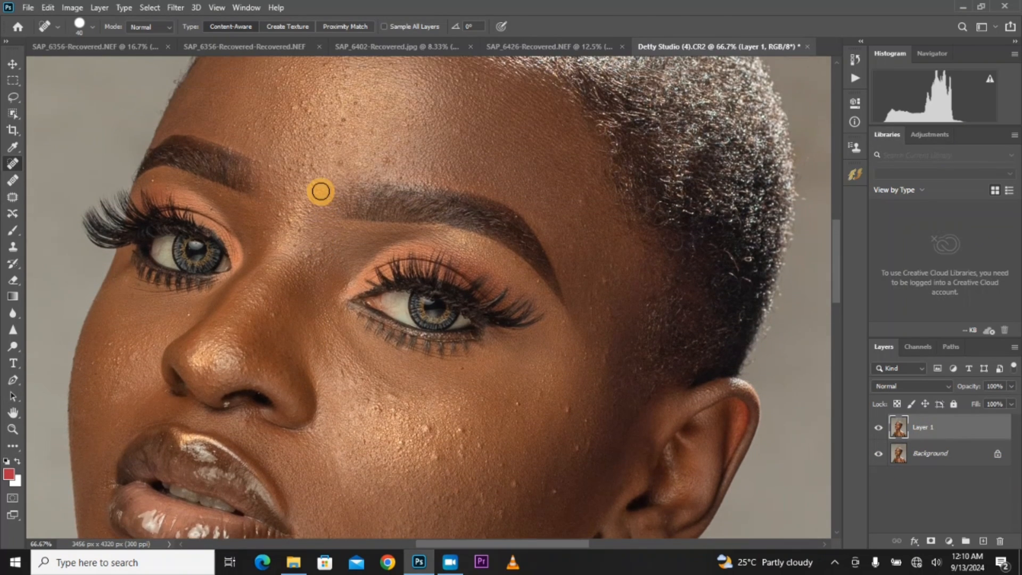
scroll(306, 191, up, 1)
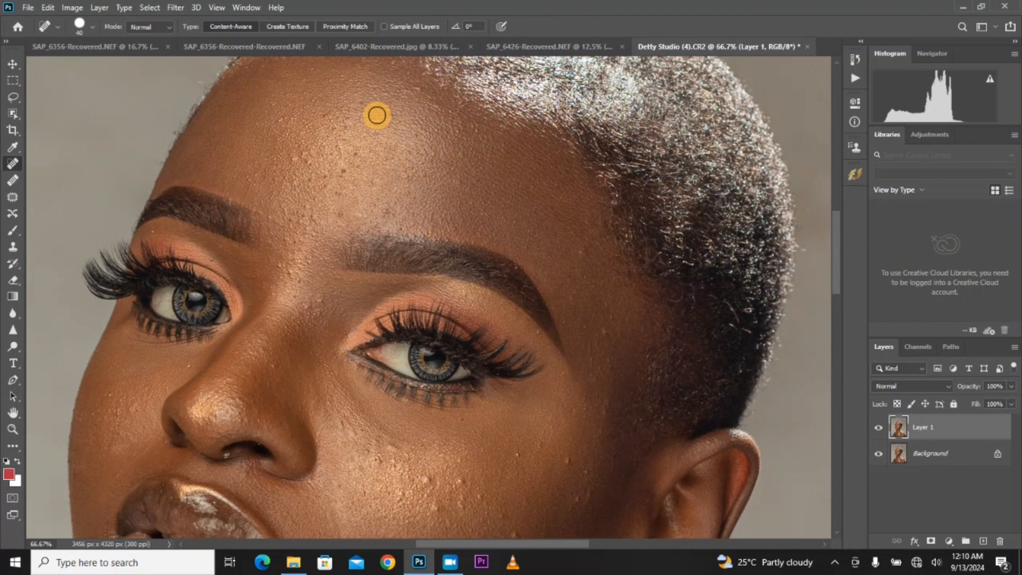
scroll(375, 116, up, 1)
key(bracketleft)
scroll(373, 118, up, 1)
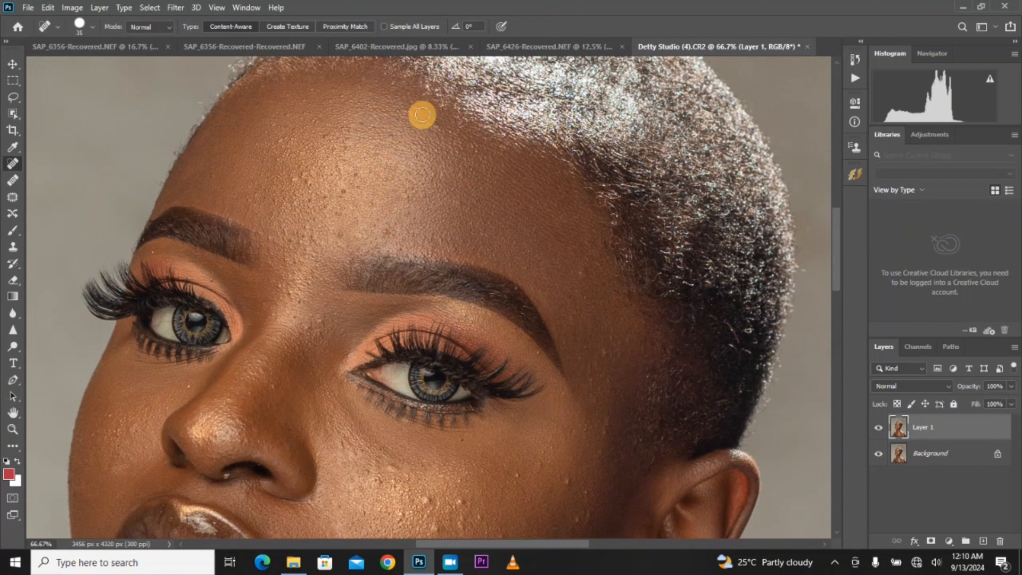
click(398, 135)
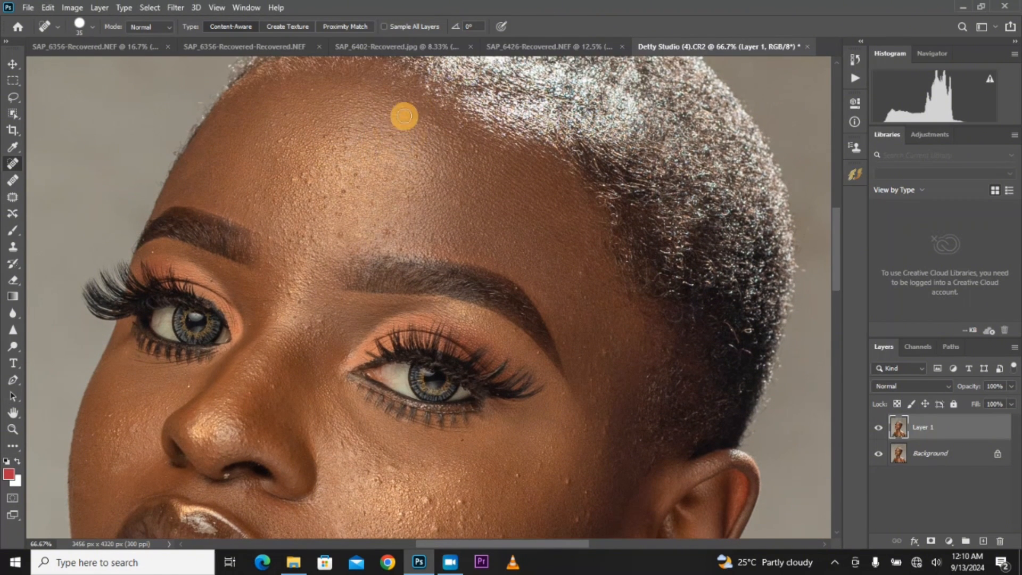
key(bracketright)
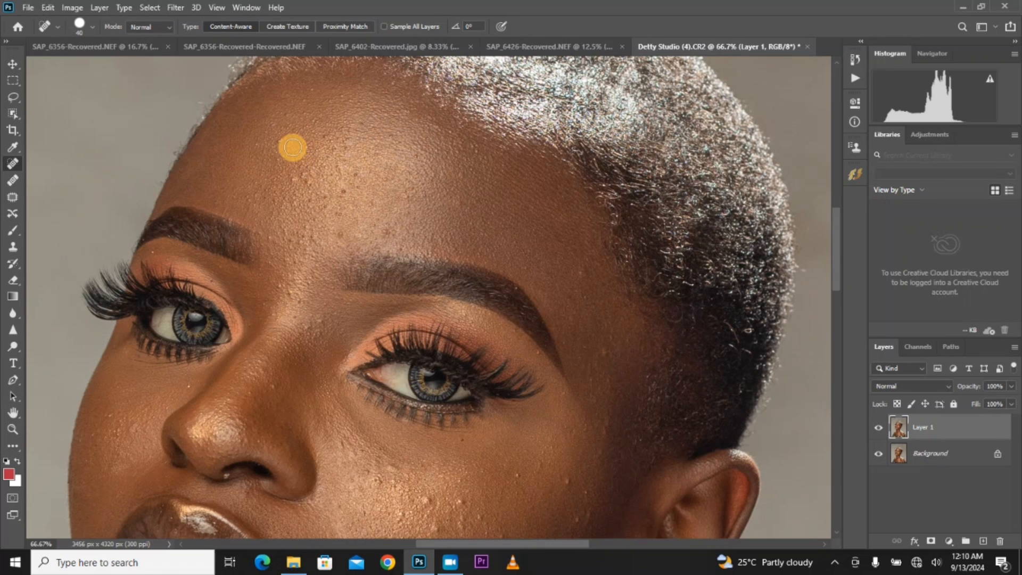
key(bracketright)
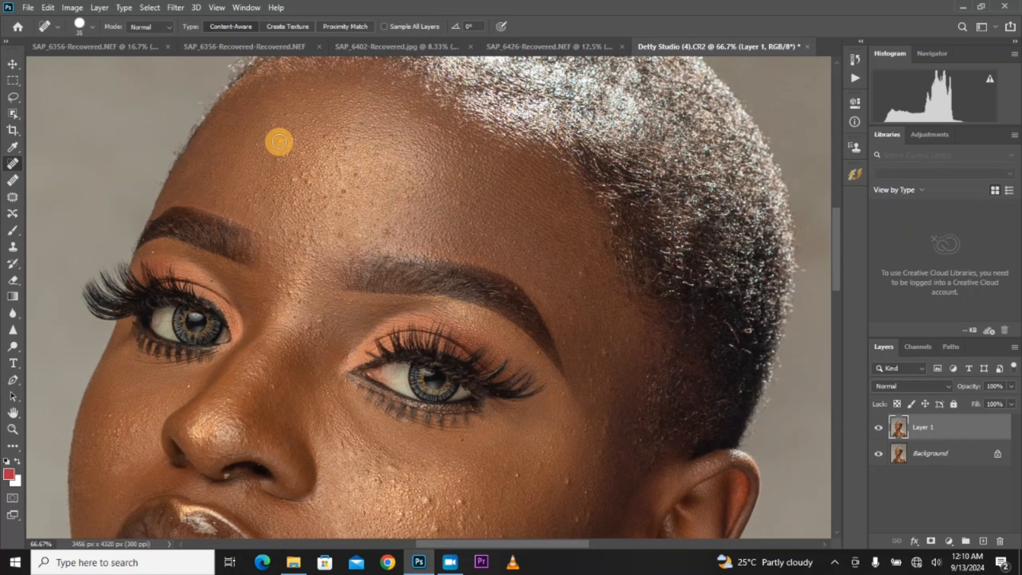
click(298, 115)
click(327, 140)
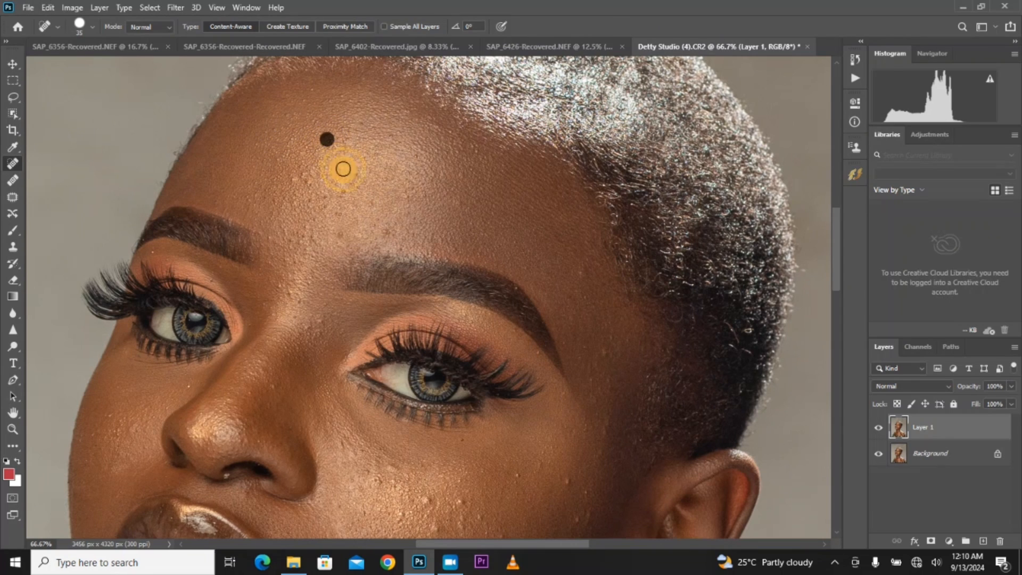
Heal the bumps on the middle and lower forehead above the eyebrows with a 30 px brush
key(bracketleft)
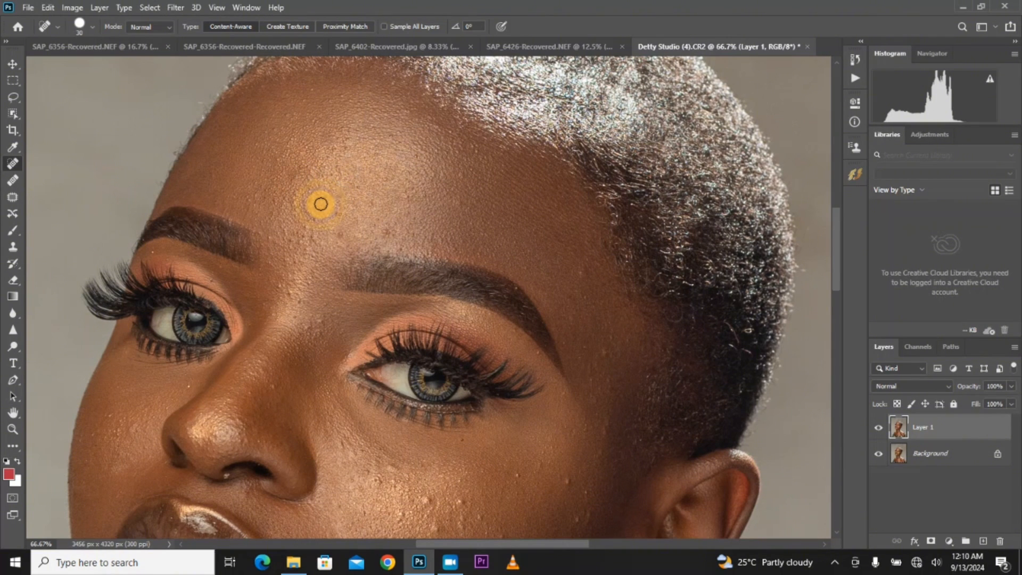
click(306, 206)
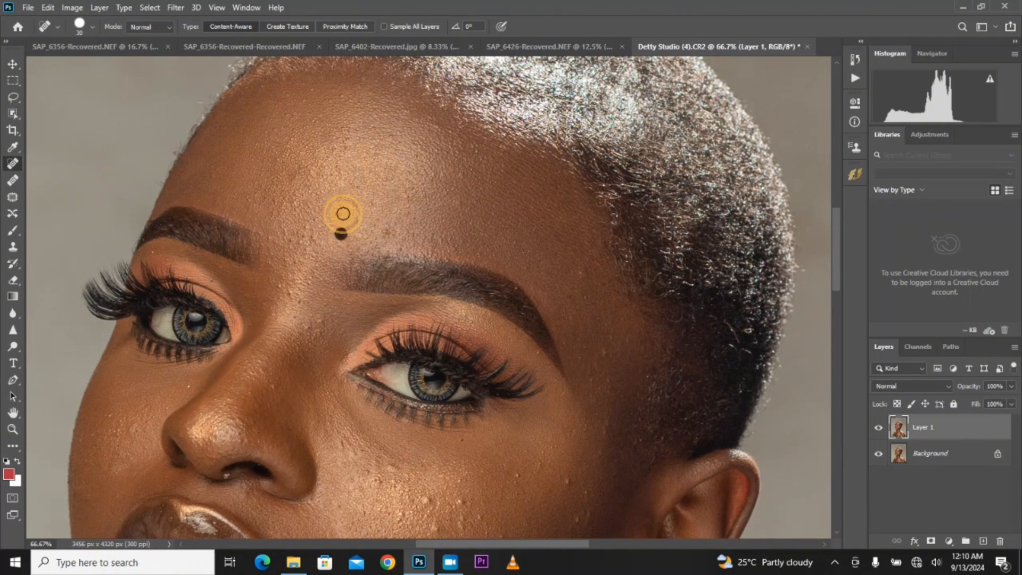
click(342, 212)
click(370, 200)
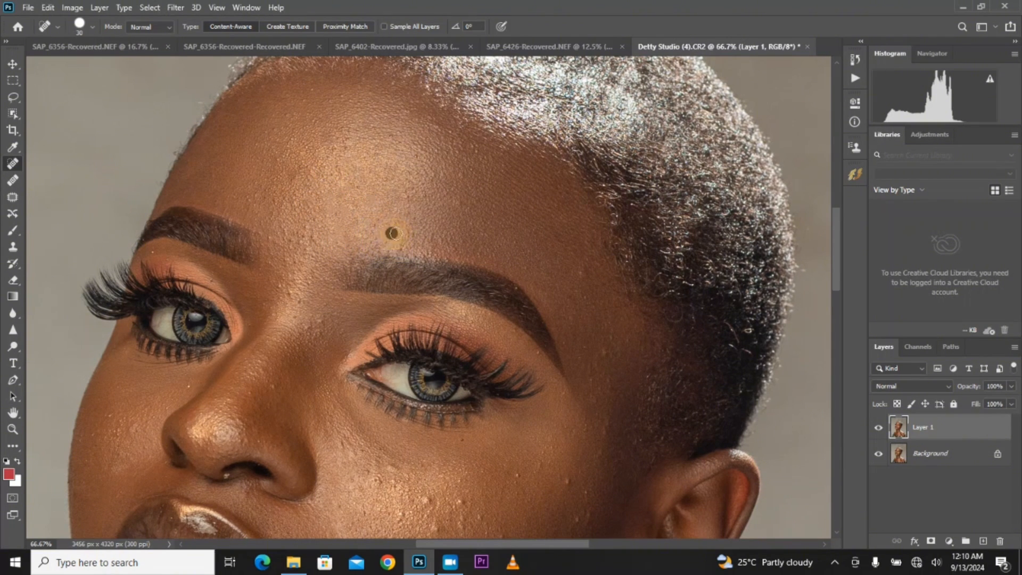
click(450, 201)
click(422, 195)
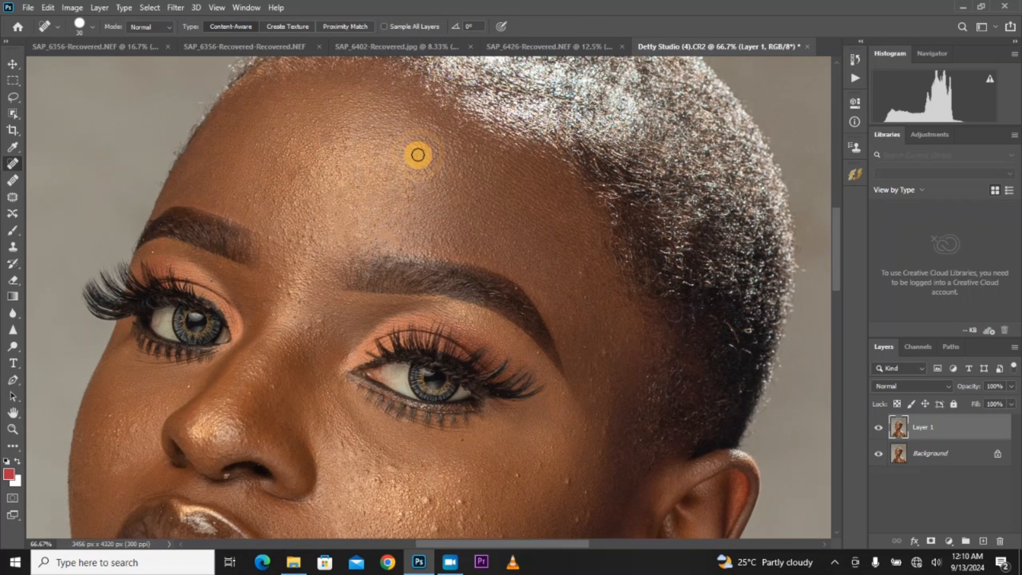
Spot-heal the marks on the temple, the bridge of the nose and the forehead above the near eyebrow
scroll(587, 248, down, 2)
click(588, 248)
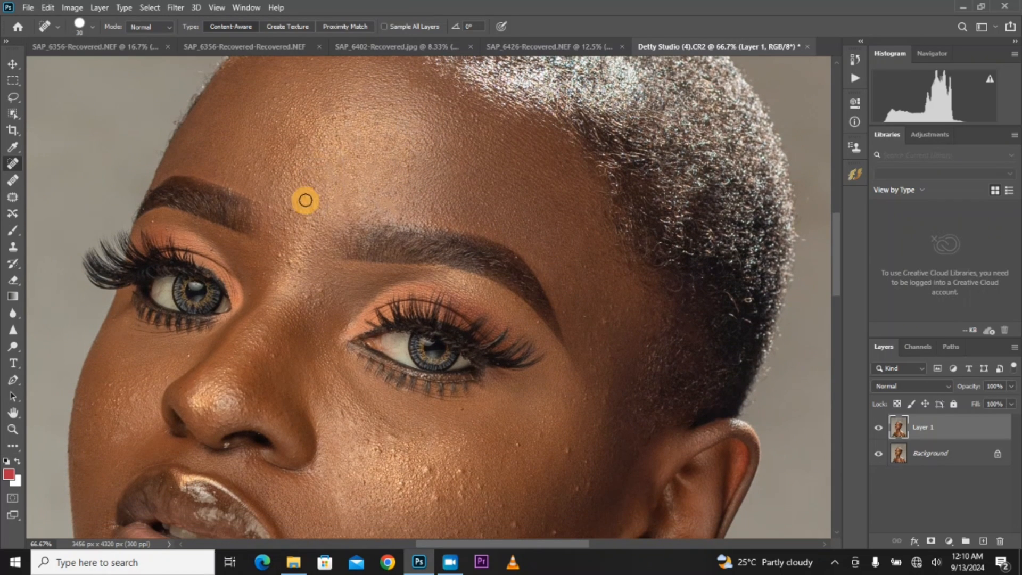
scroll(372, 298, down, 3)
click(319, 238)
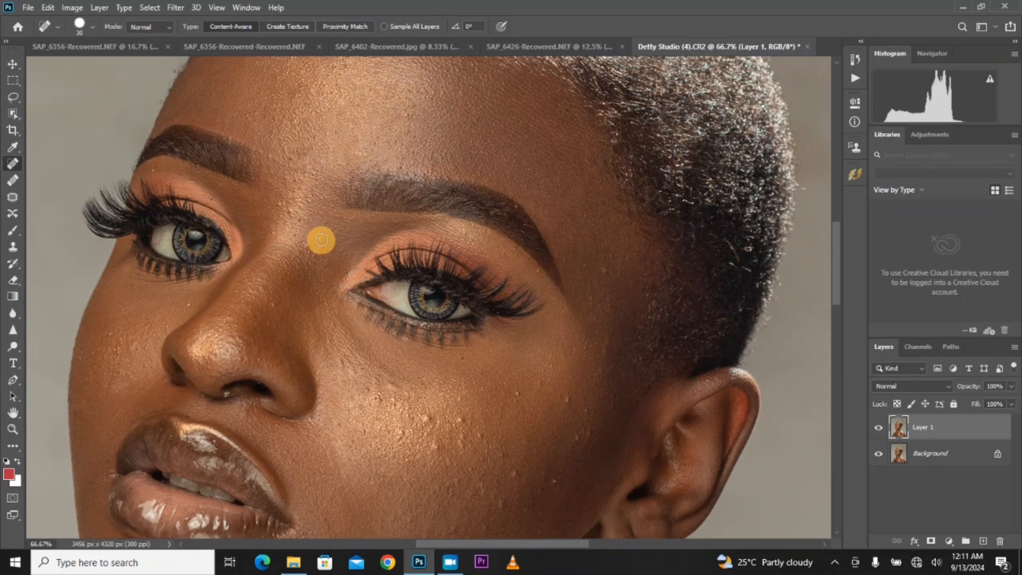
click(285, 205)
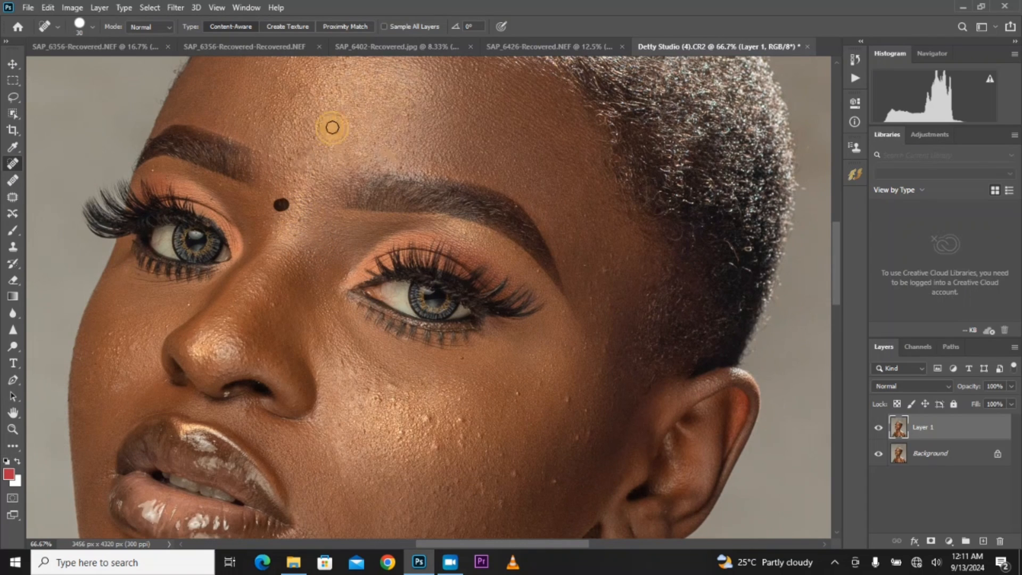
click(414, 106)
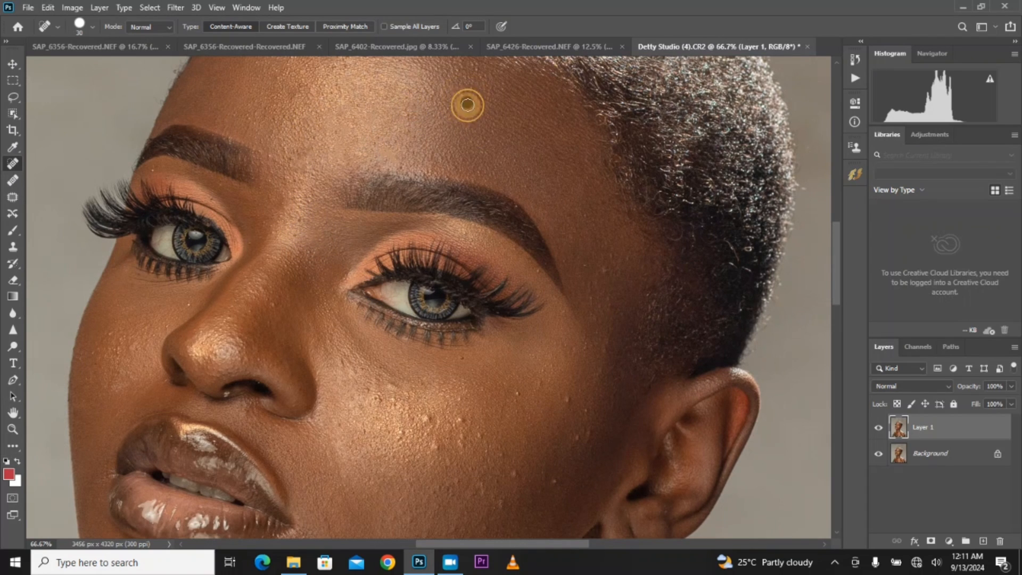
Heal the spots between the near eye and the ear, from the temple down to the outer cheekbone
click(612, 286)
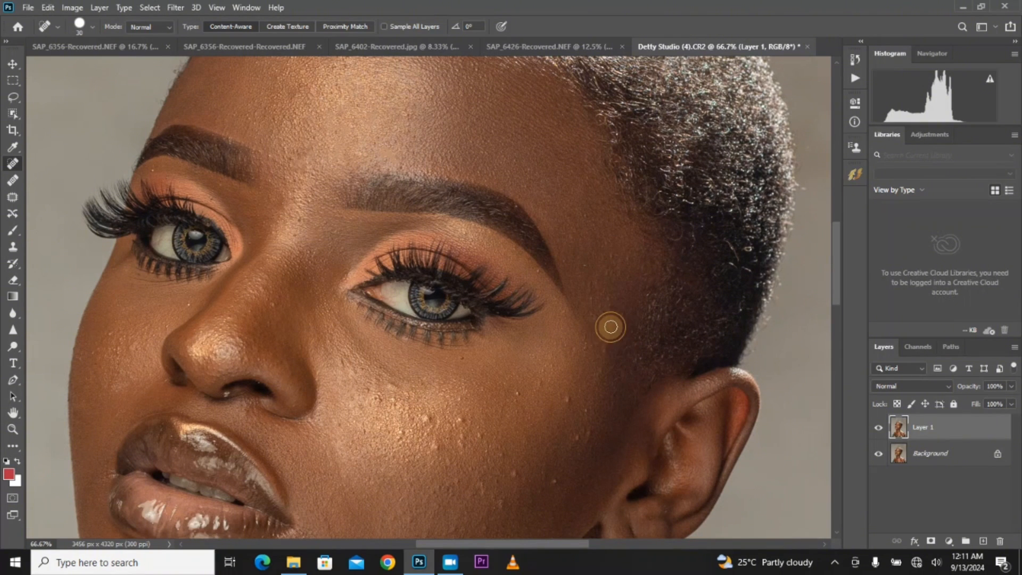
drag(607, 349, 595, 372)
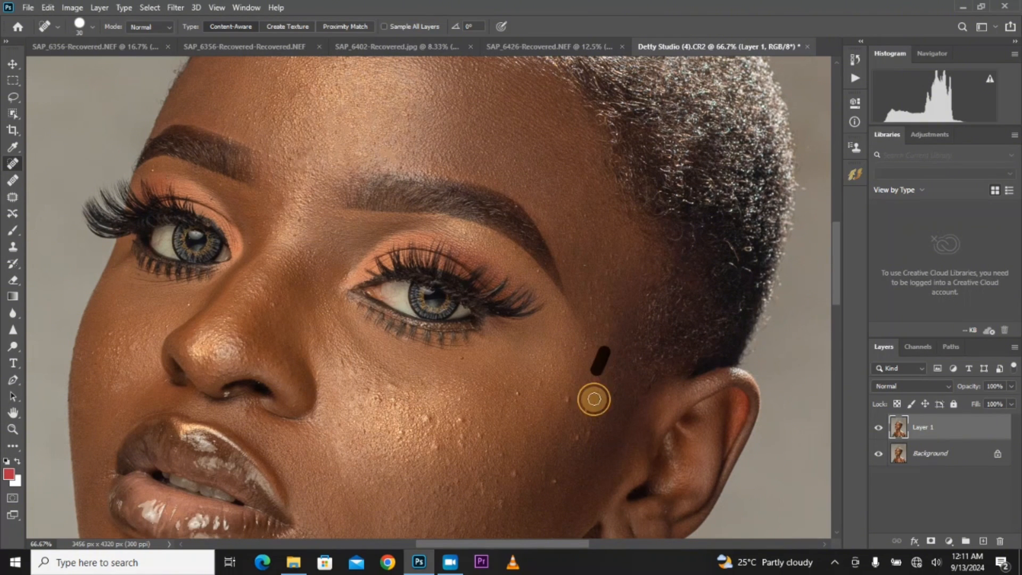
click(579, 438)
click(565, 401)
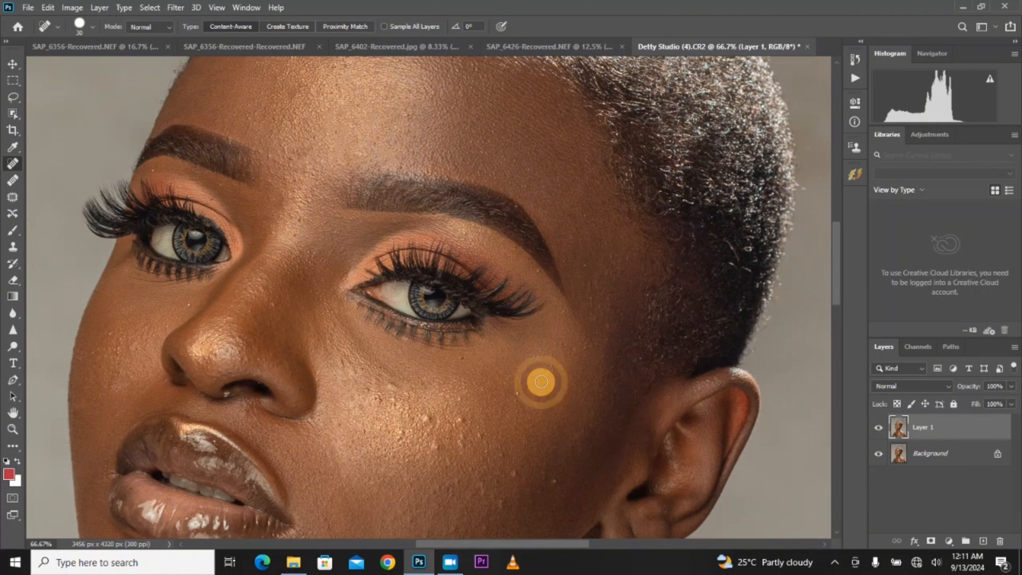
Heal the raised bumps on the shiny part of the near cheek, below the eye and beside the nose
scroll(434, 374, down, 2)
scroll(433, 373, down, 1)
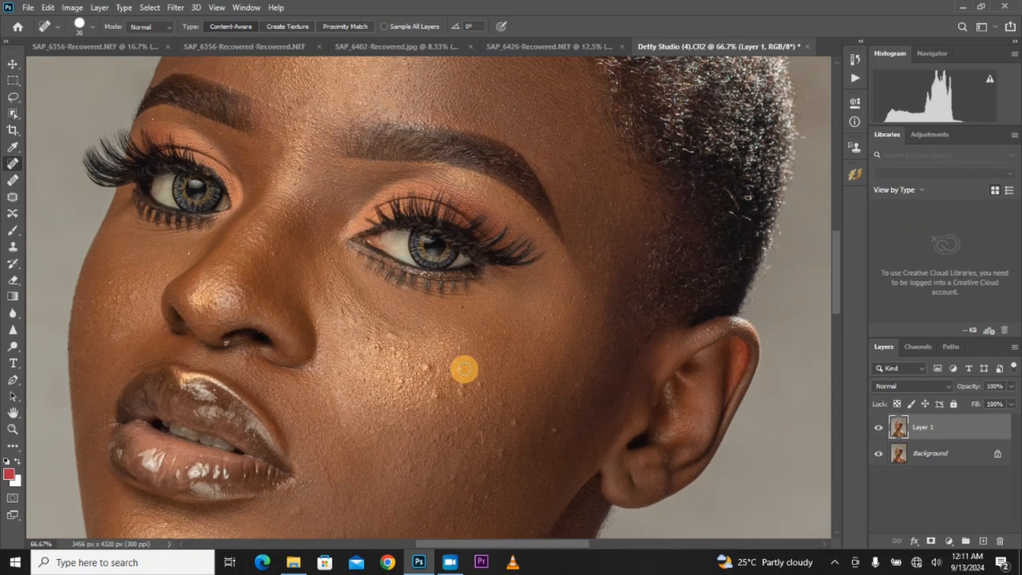
click(464, 369)
click(424, 367)
click(393, 335)
click(380, 348)
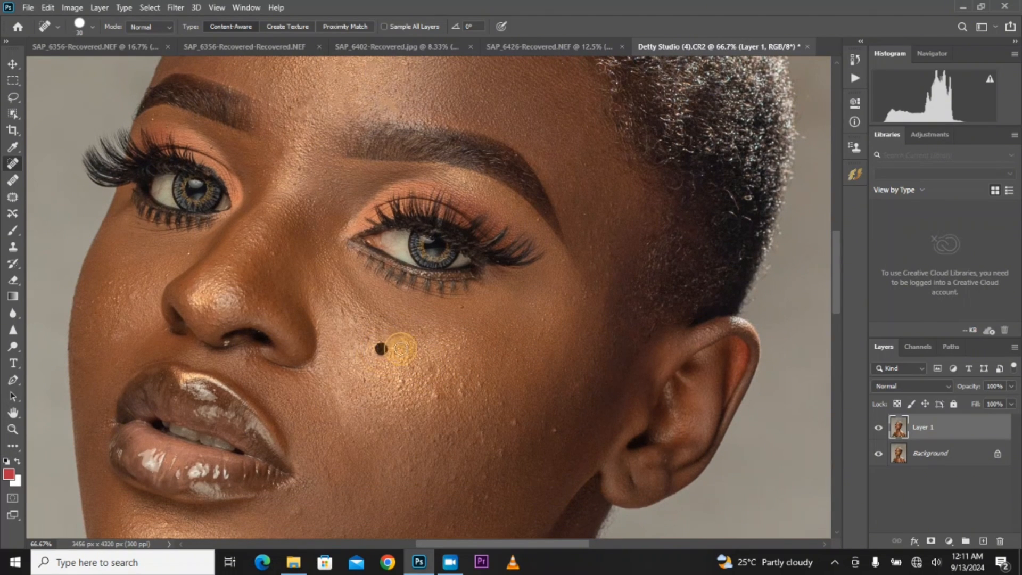
click(348, 312)
click(346, 322)
Spot-heal the small bumps on the far cheek, between the nose and the edge of the face
click(115, 305)
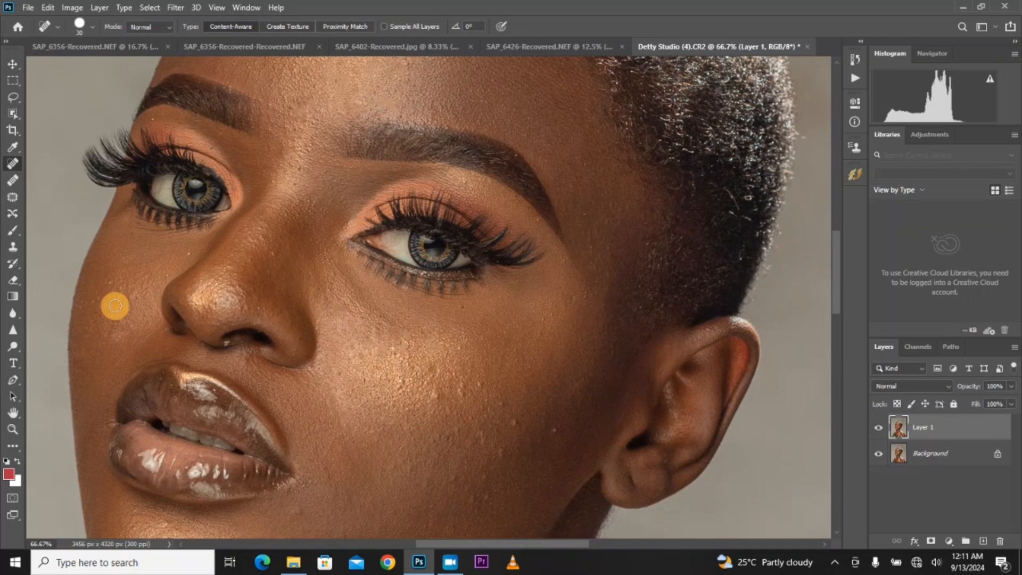
click(109, 286)
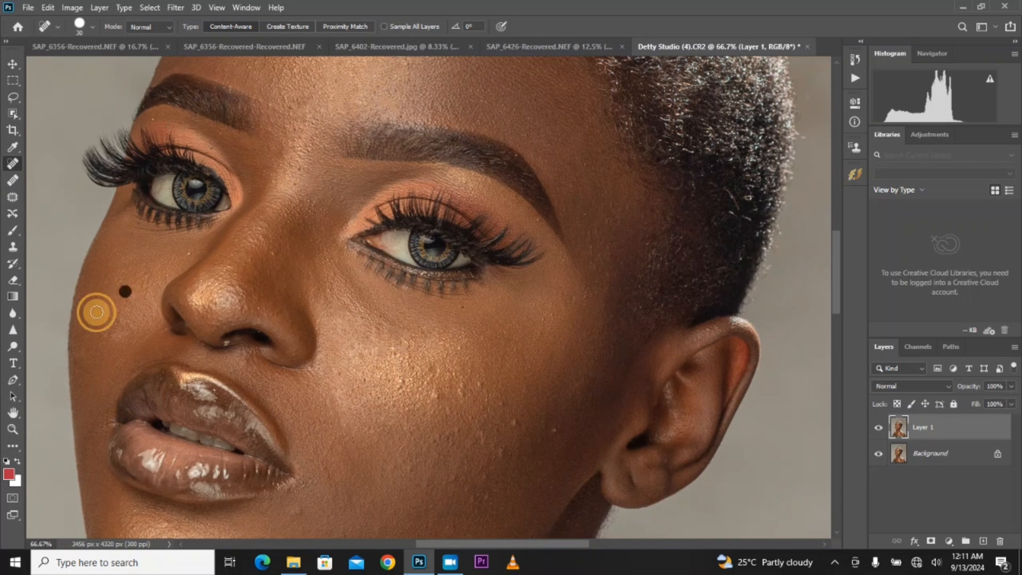
click(90, 299)
Heal the blemishes from the near cheek down towards the jaw, using healing brush sizes of 40 and 35 px
scroll(426, 351, down, 2)
key(bracketright)
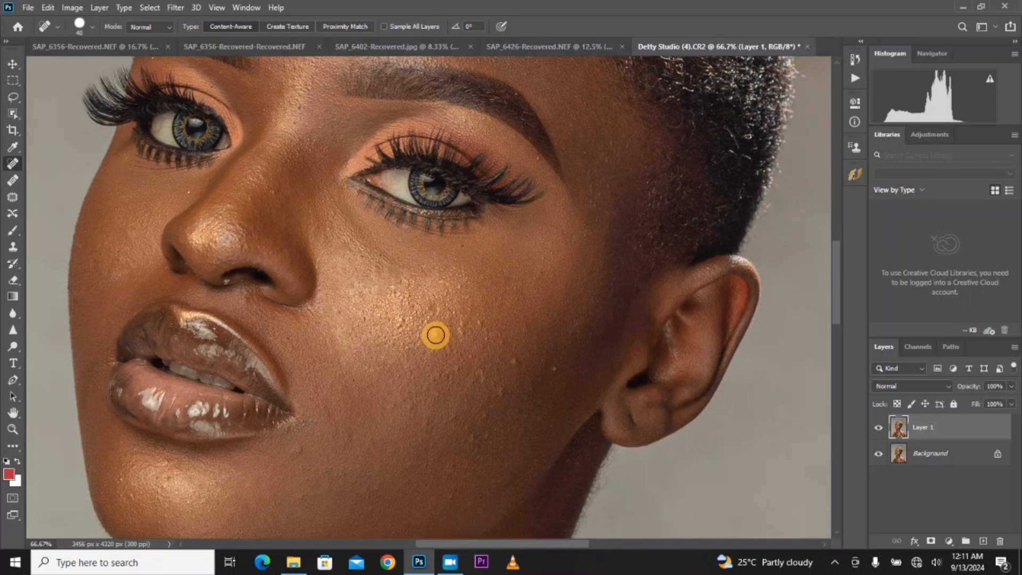
click(413, 324)
click(482, 328)
click(564, 370)
click(489, 386)
scroll(490, 373, down, 3)
click(471, 337)
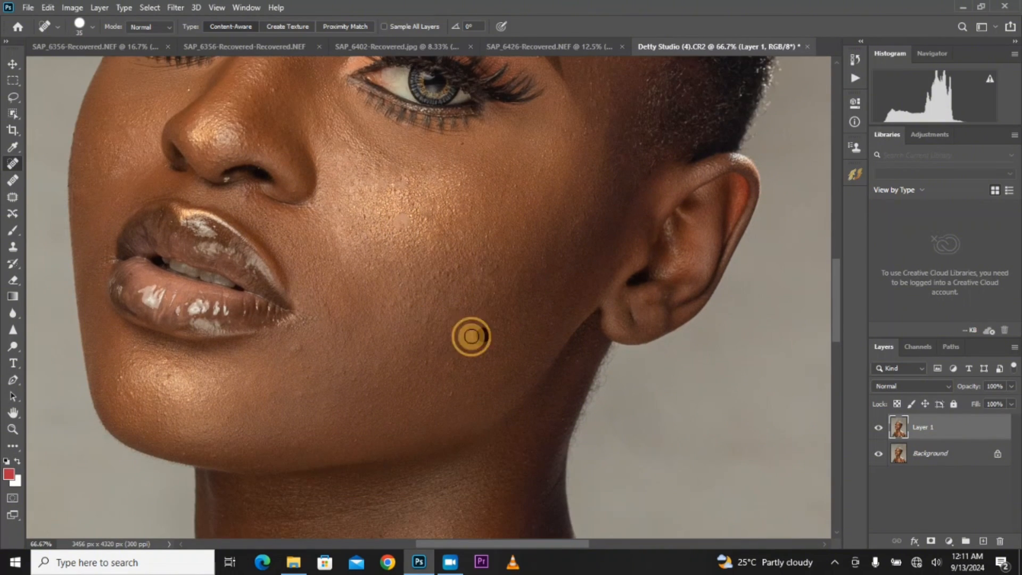
scroll(234, 343, down, 2)
key(bracketleft)
click(432, 302)
Heal the skin marks on the chest and upper arm above the ruffled dress with a 60 px brush
key(ctrl+minus)
scroll(249, 373, down, 5)
key(bracketright)
key(bracketright)
key(bracketright)
key(bracketright)
click(209, 425)
click(151, 384)
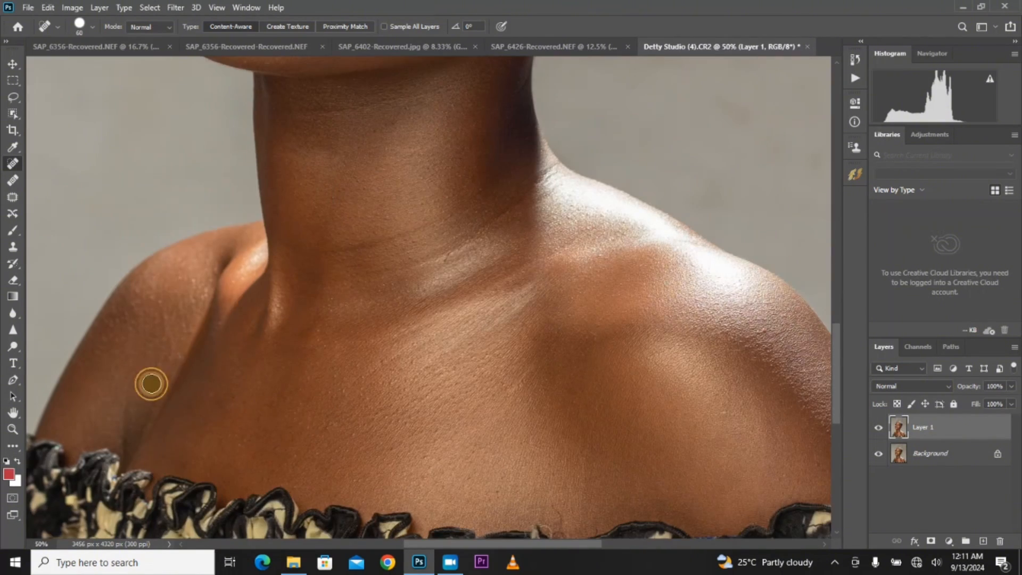
Reduce the healing brush to 40 px and examine the face and the whole portrait for leftover blemishes
key(ctrl+minus)
scroll(477, 307, up, 5)
key(ctrl+plus)
key(bracketleft)
key(bracketleft)
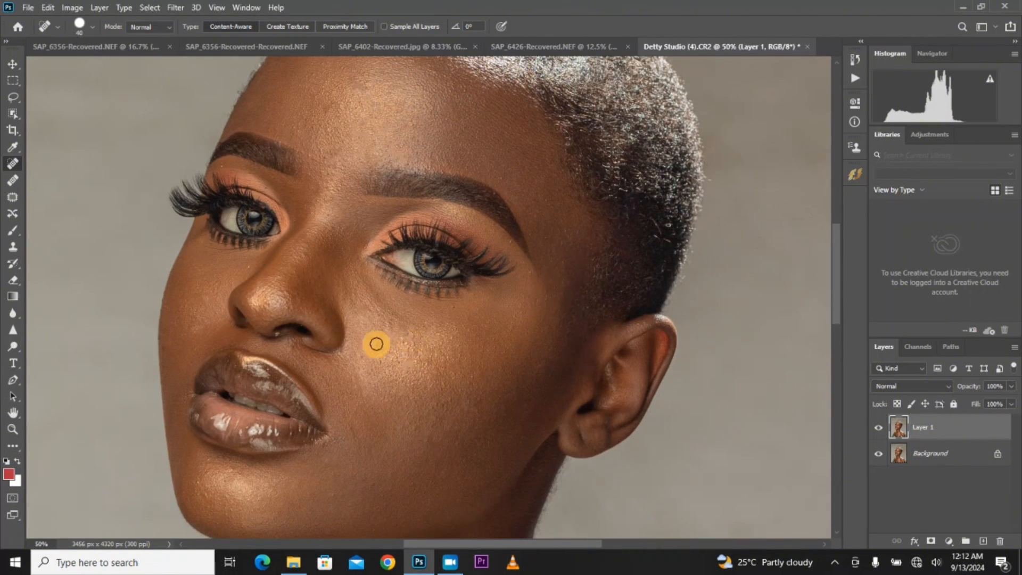
scroll(539, 315, down, 1)
scroll(292, 146, up, 2)
key(ctrl+minus)
key(ctrl+minus)
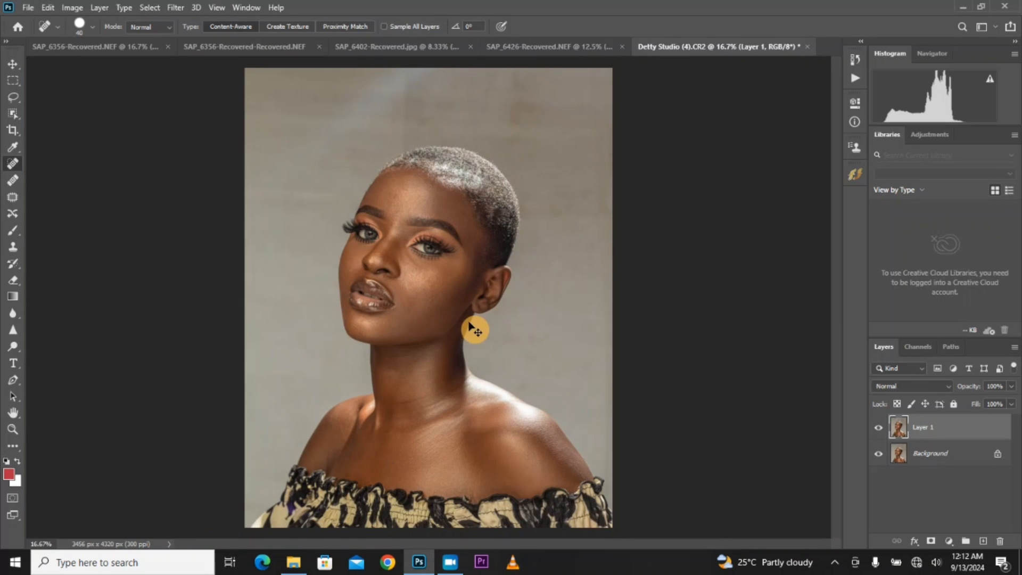
key(ctrl+plus)
key(ctrl+plus)
key(ctrl+plus)
key(ctrl+plus)
scroll(418, 281, up, 4)
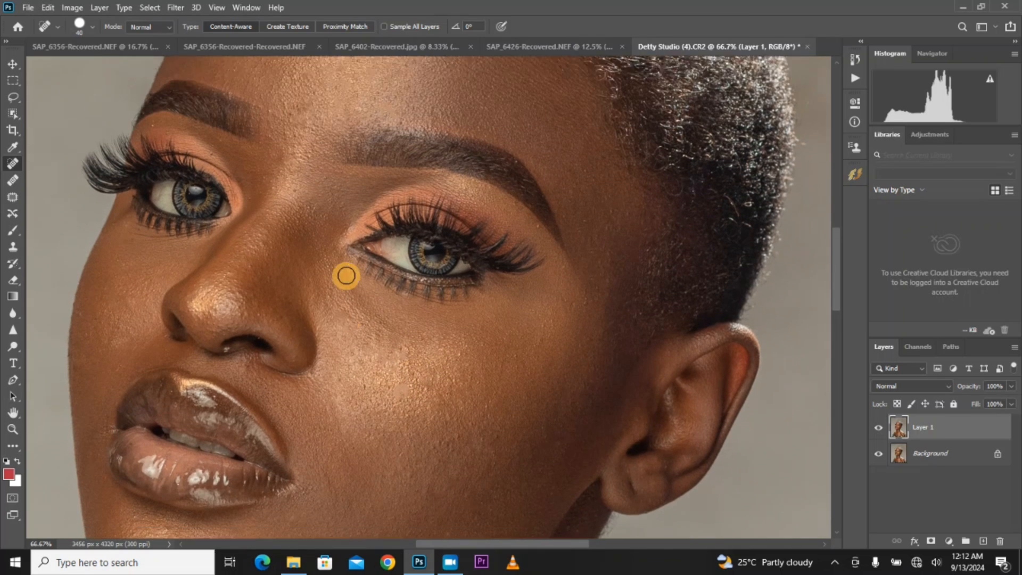
Check the forehead and hair for remaining marks and review the healed portrait as a whole
key(ctrl+minus)
scroll(354, 258, up, 3)
scroll(686, 422, up, 2)
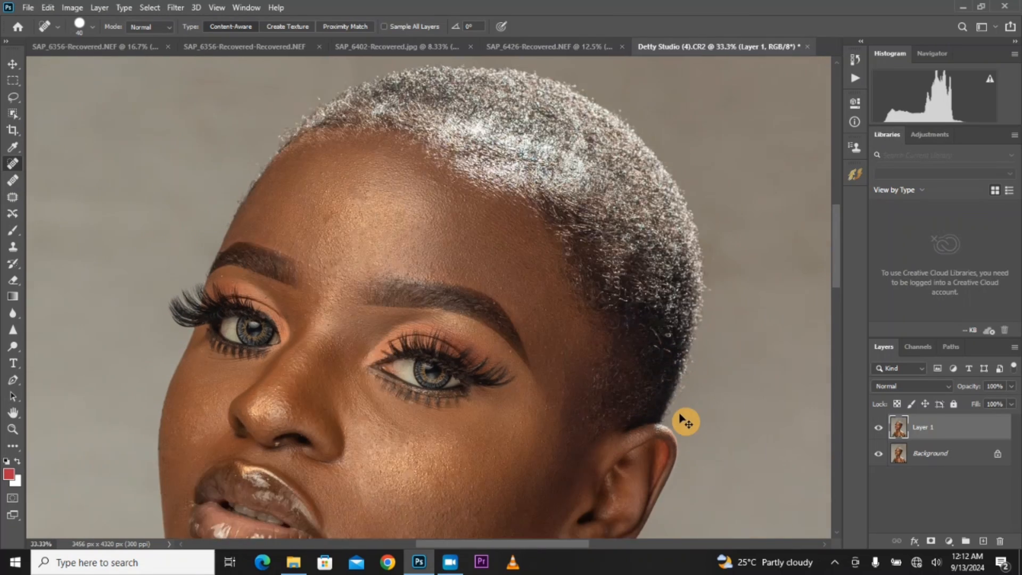
key(ctrl+minus)
key(ctrl+minus)
key(ctrl+minus)
key(ctrl+minus)
key(ctrl+plus)
key(ctrl+plus)
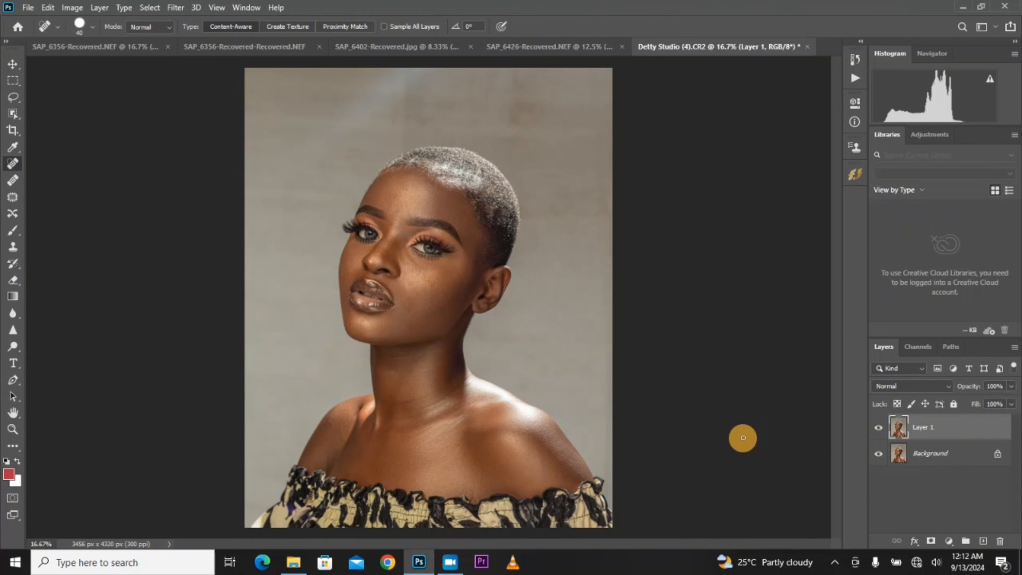
Adjust Layer 1 with Levels, setting input black to 7 and input white to 247, and compare the layer with the original
key(ctrl+l)
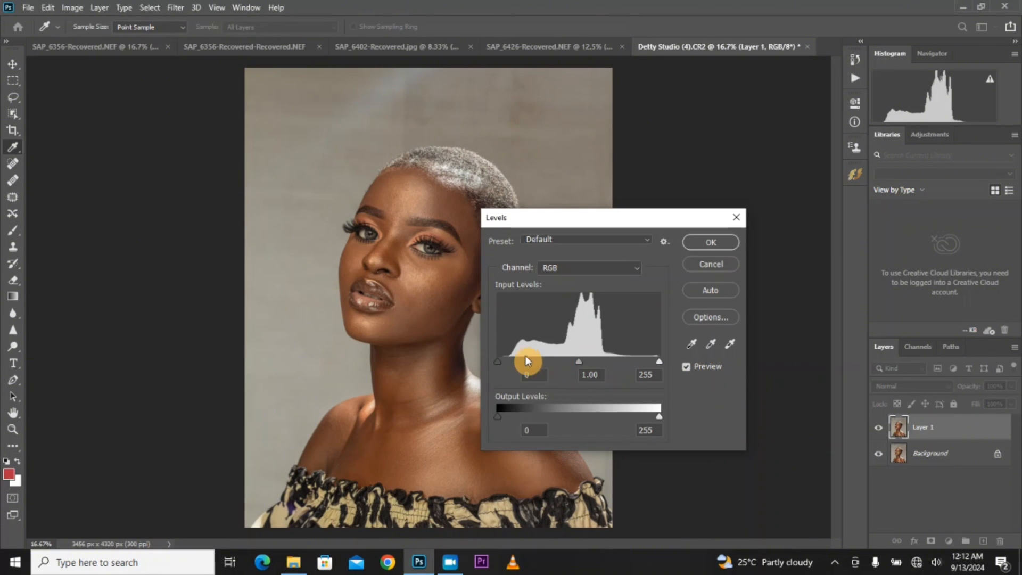
drag(497, 360, 506, 363)
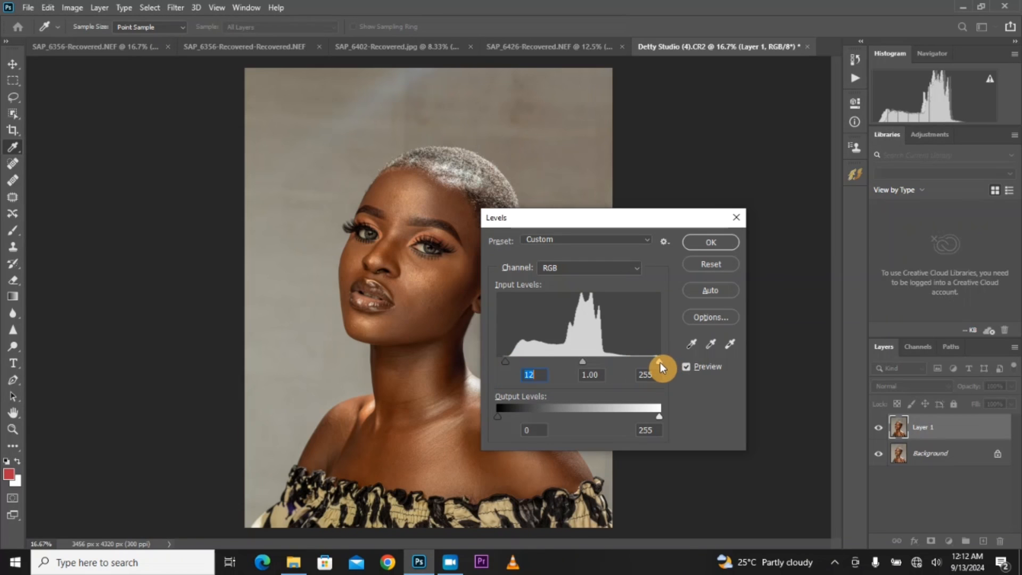
drag(660, 363, 654, 363)
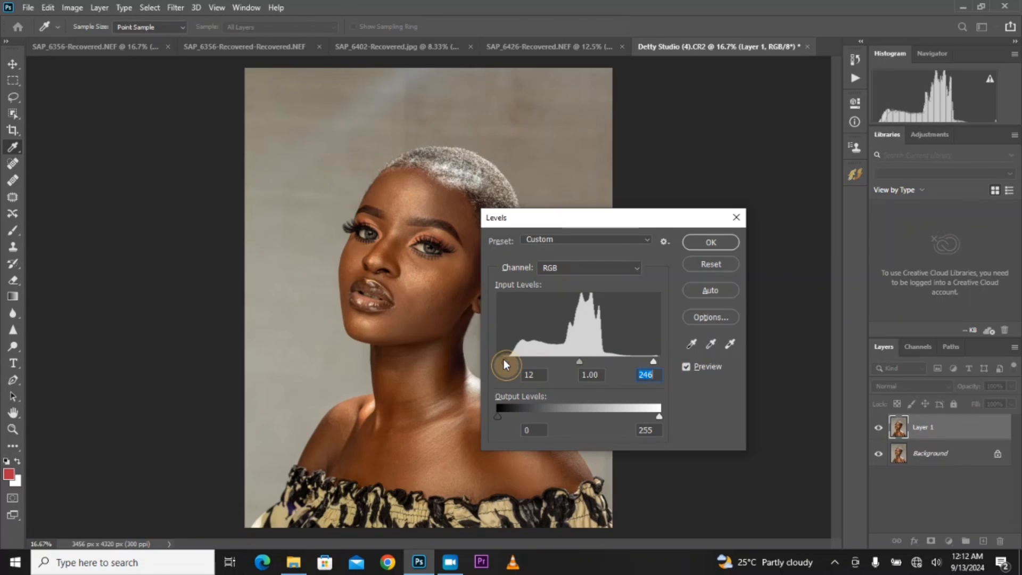
drag(503, 359, 503, 362)
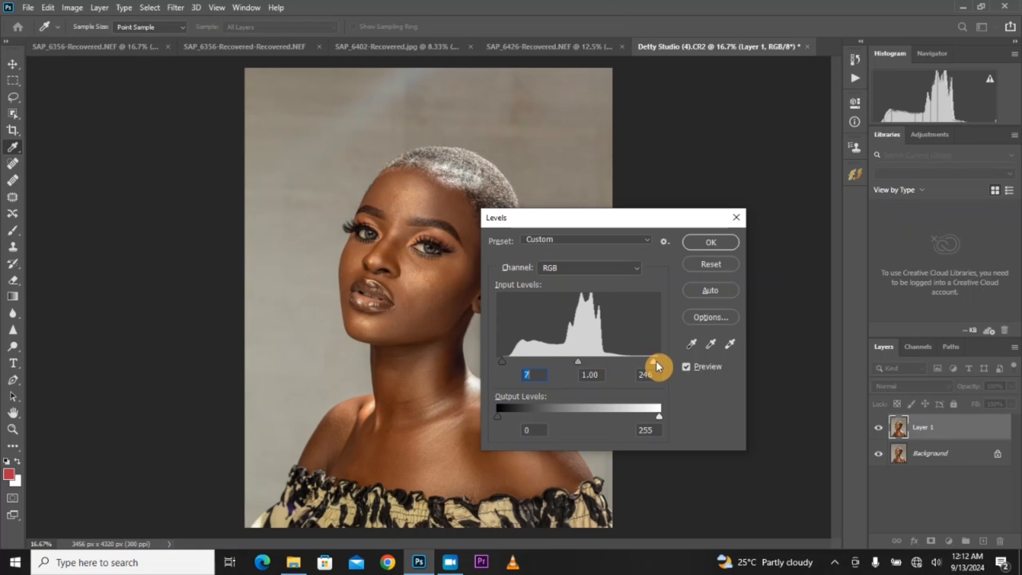
drag(656, 361, 654, 362)
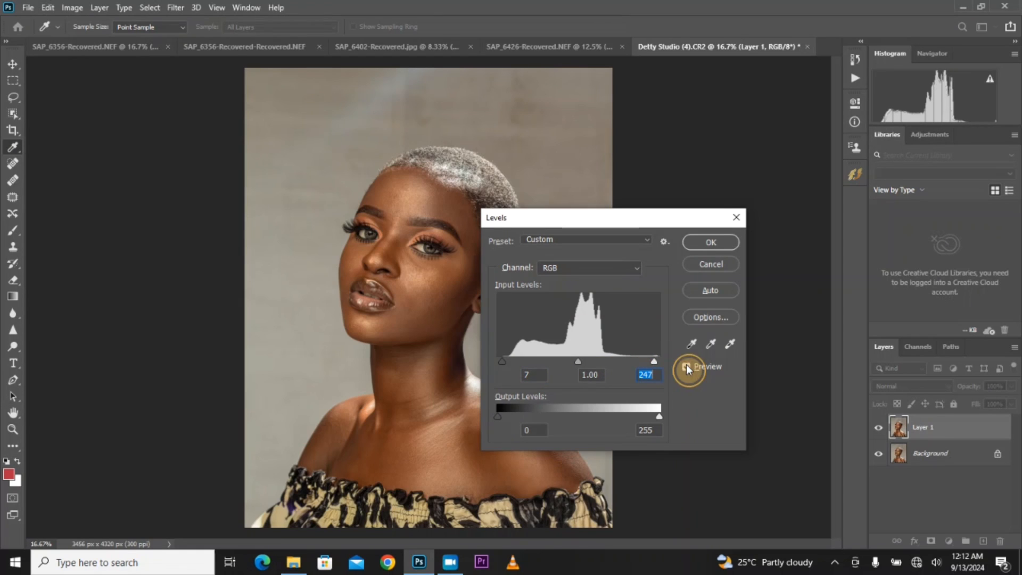
click(686, 367)
click(711, 243)
key(j)
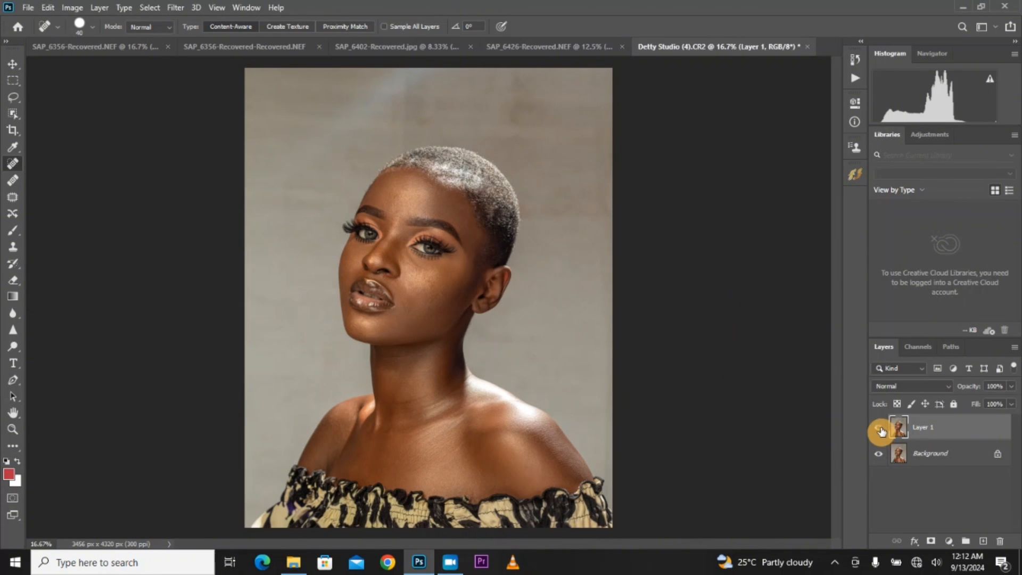
click(880, 428)
click(879, 429)
Duplicate Layer 1 and name the copy "lower freq"
key(ctrl+j)
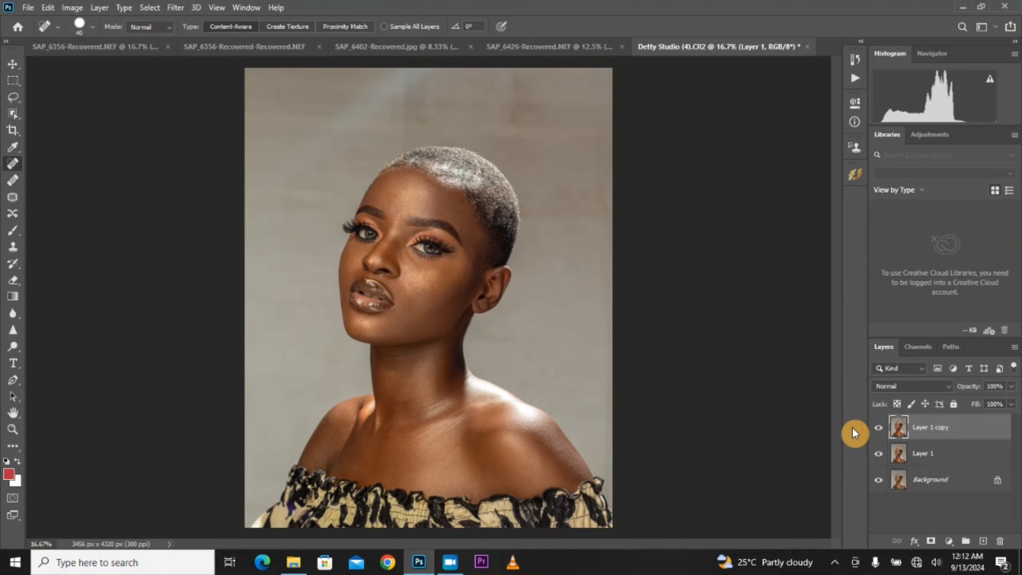
double_click(937, 427)
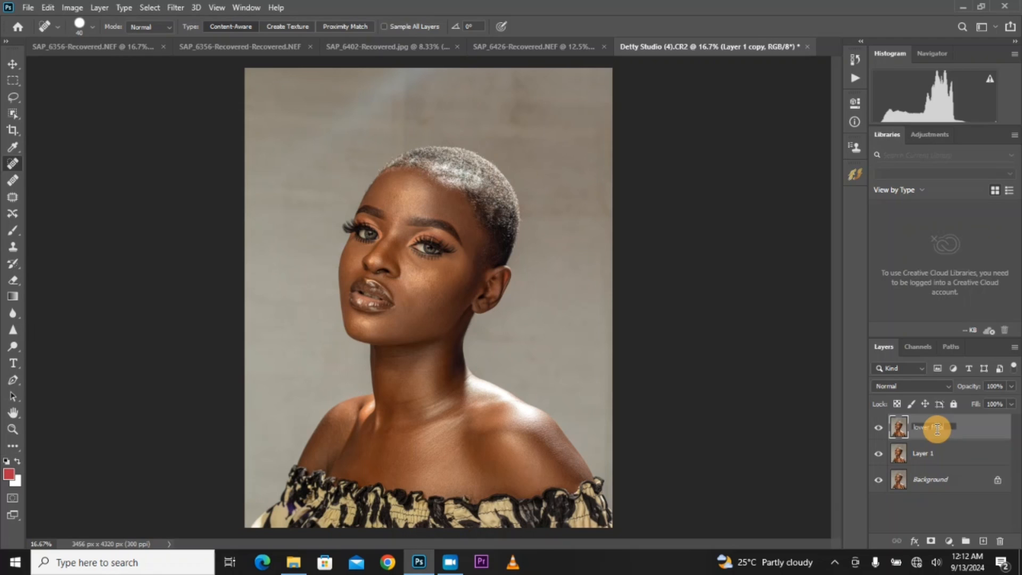
click(982, 430)
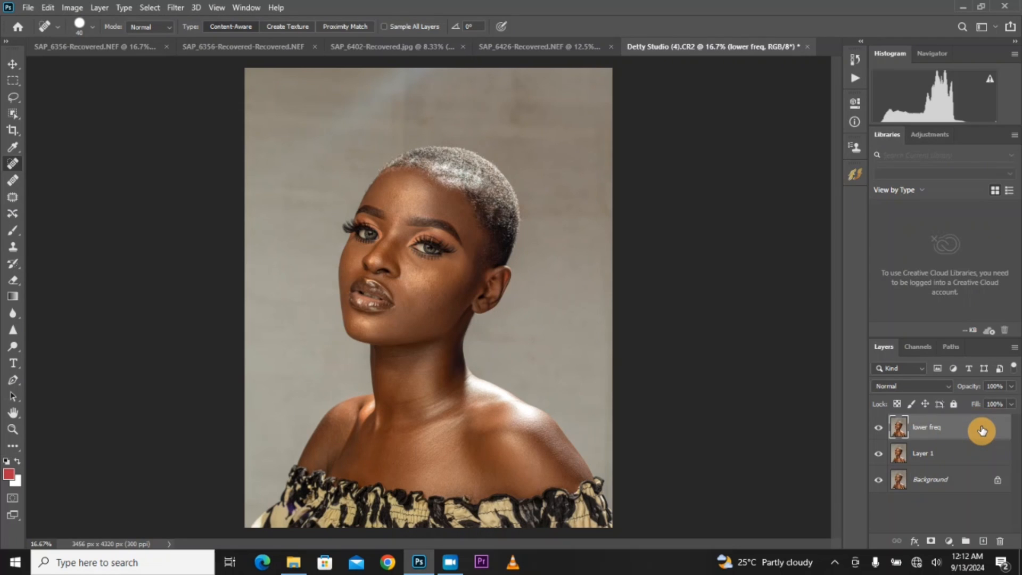
Duplicate the lower freq layer and name the copy "higher freq"
click(938, 434)
double_click(923, 429)
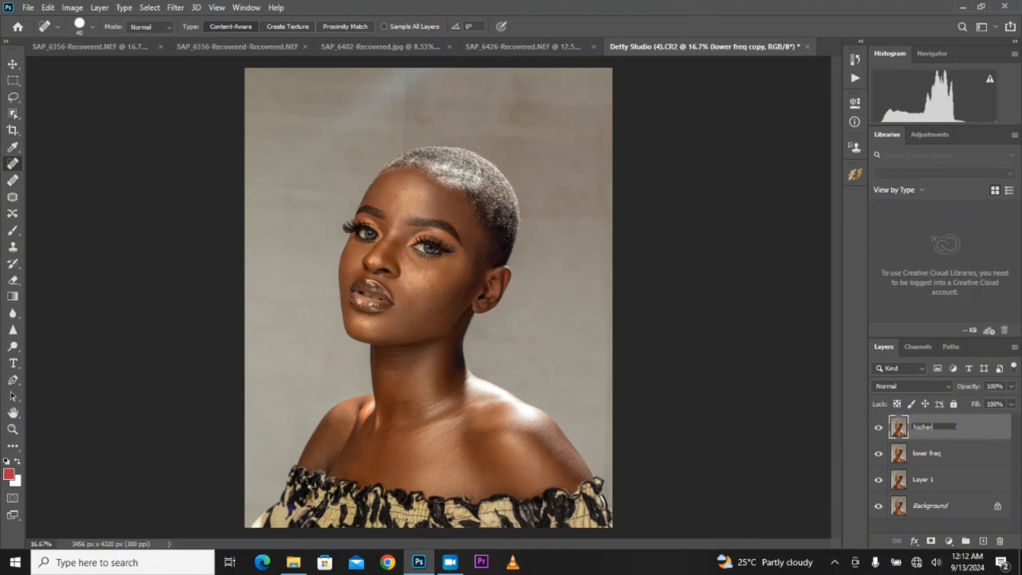
click(991, 433)
Group the higher freq and lower freq layers together
shift+click(967, 461)
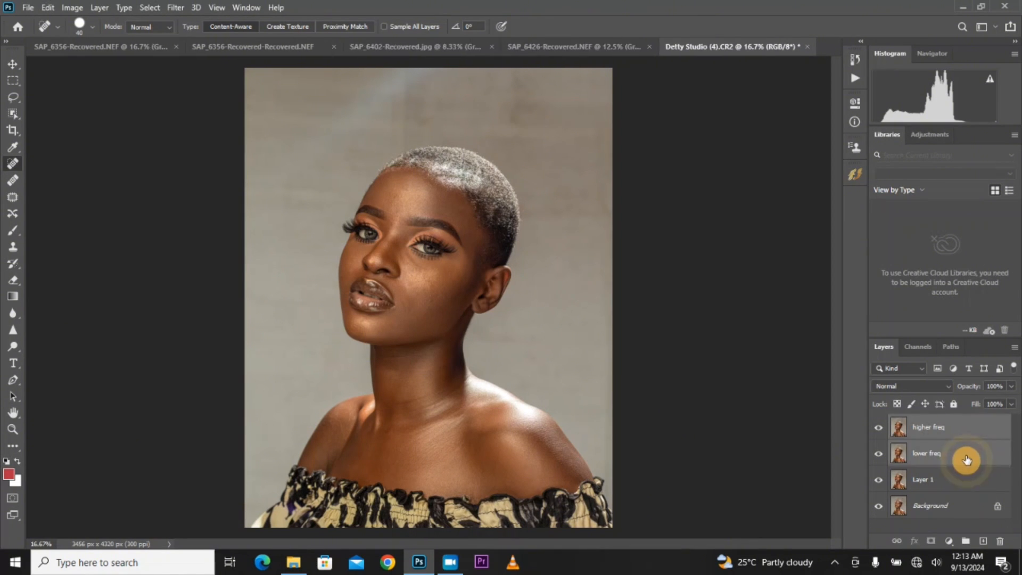
key(g)
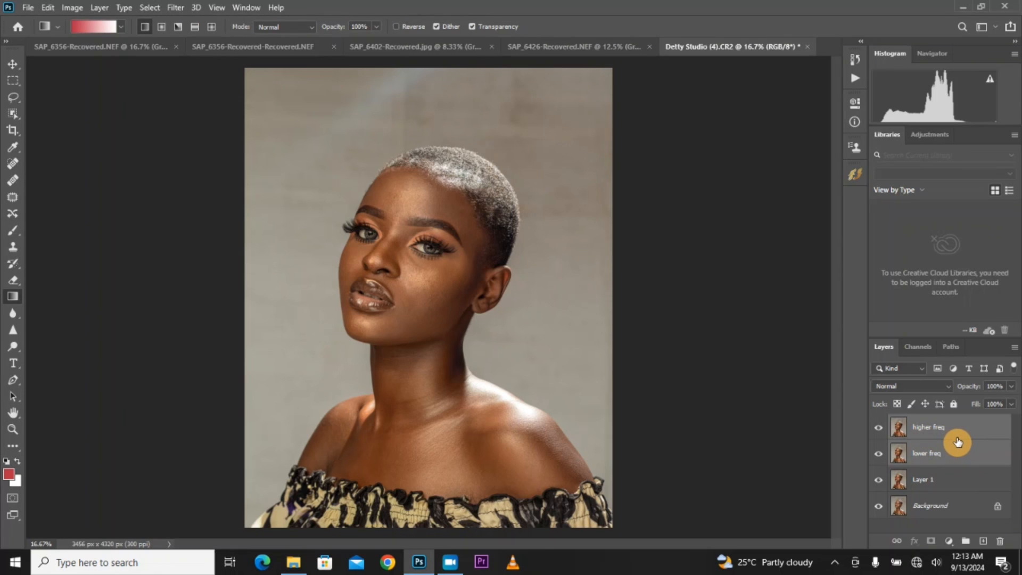
key(ctrl+g)
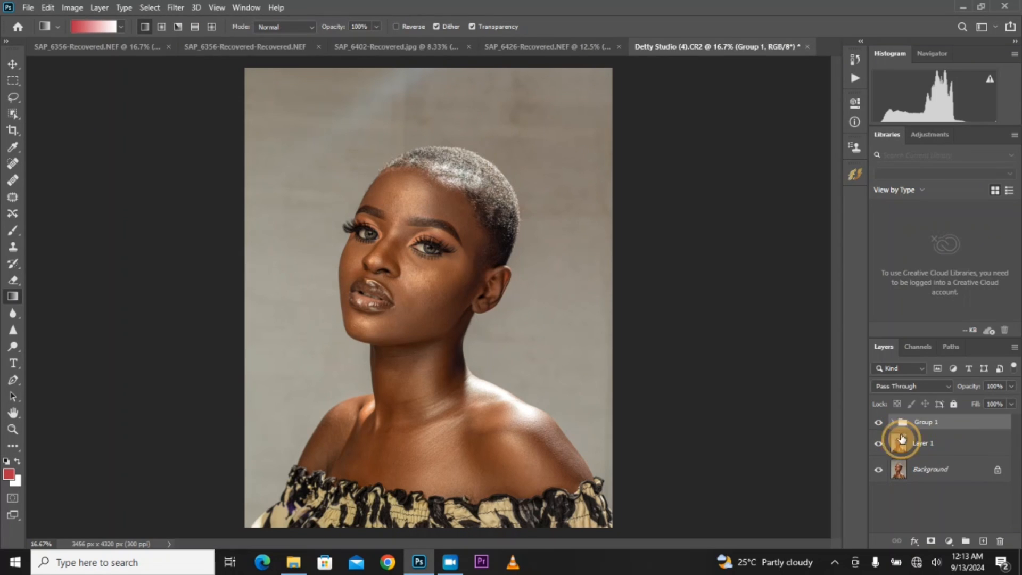
Hide the higher freq layer inside the group and apply a Gaussian Blur with a 9.4 px radius to the lower freq layer
click(893, 421)
click(939, 469)
click(878, 444)
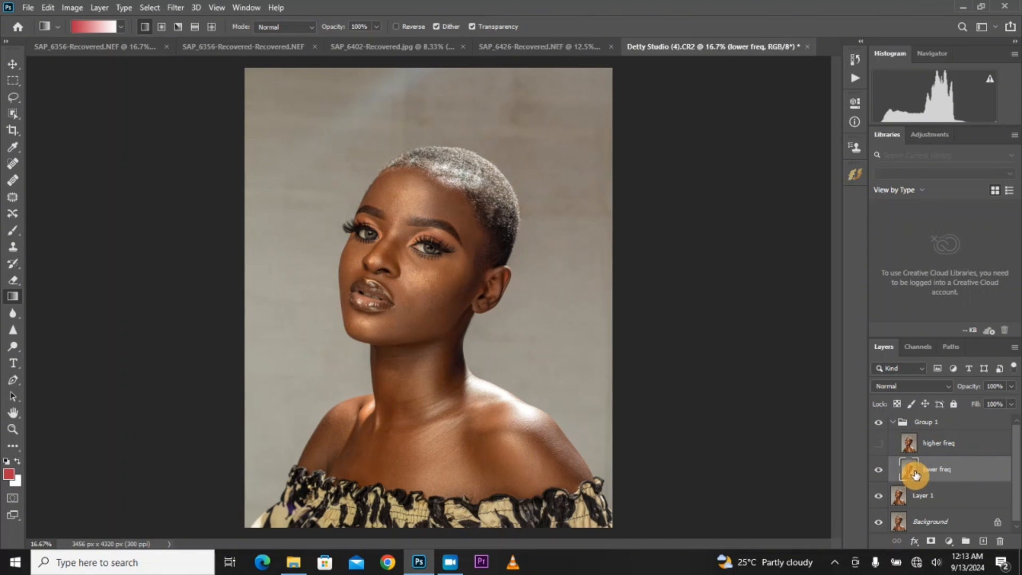
click(175, 7)
mouse_move(304, 152)
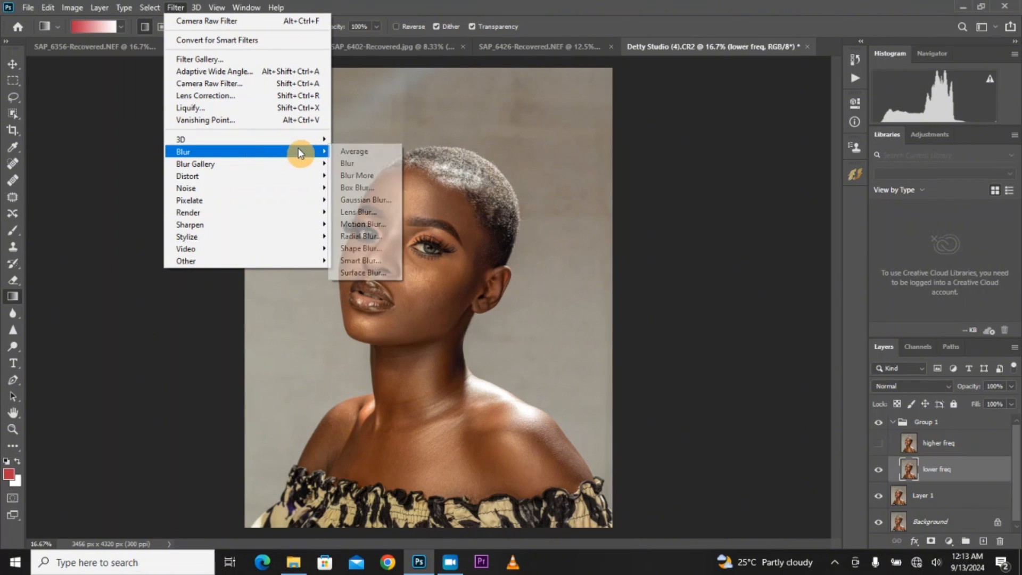
click(367, 200)
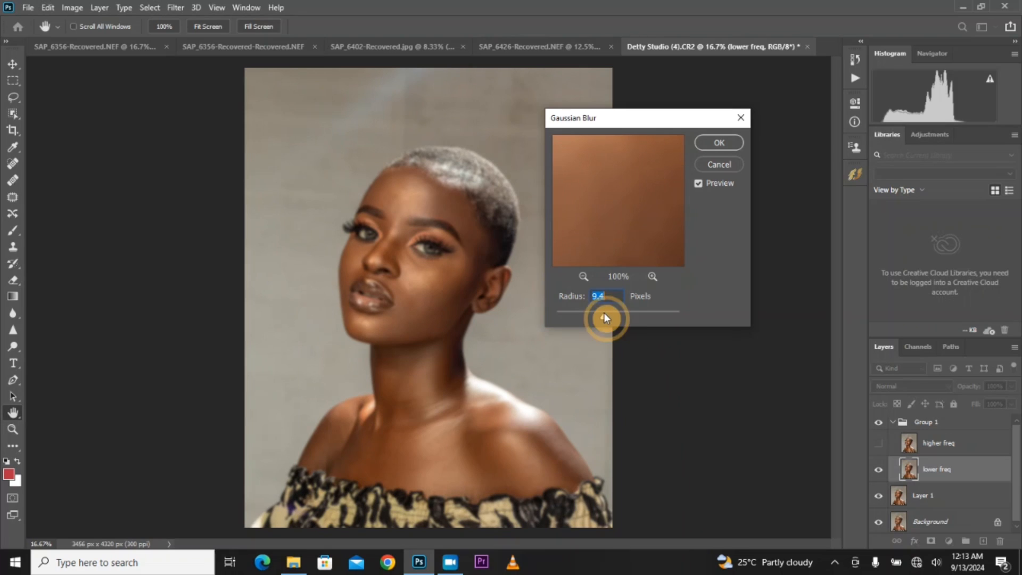
drag(604, 315, 604, 317)
click(445, 274)
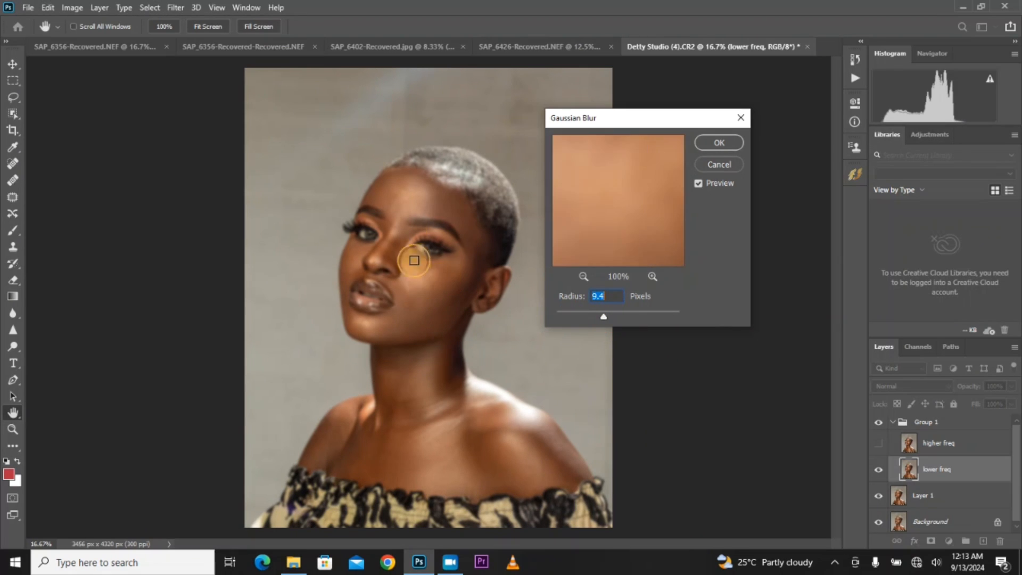
click(408, 228)
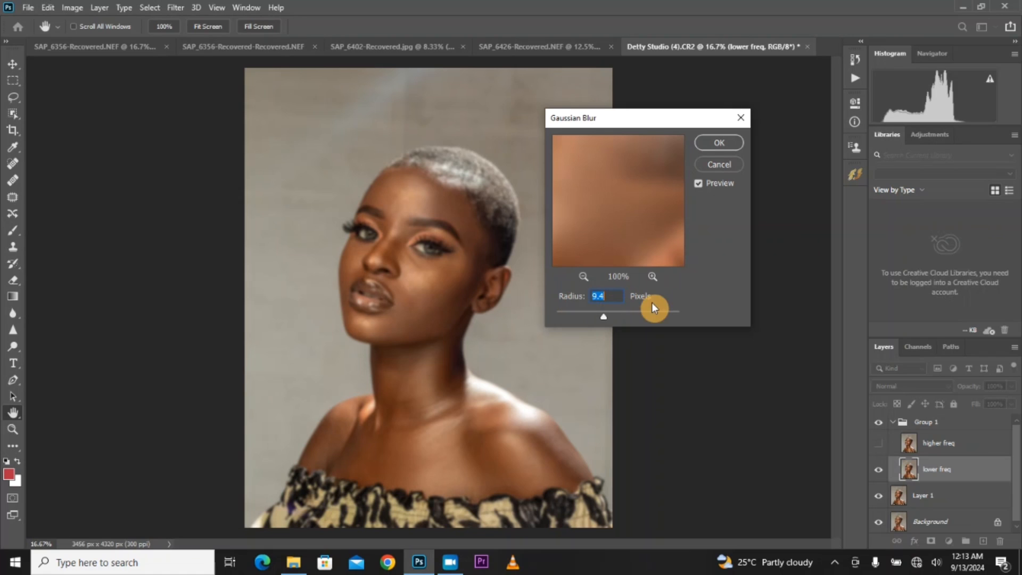
click(725, 147)
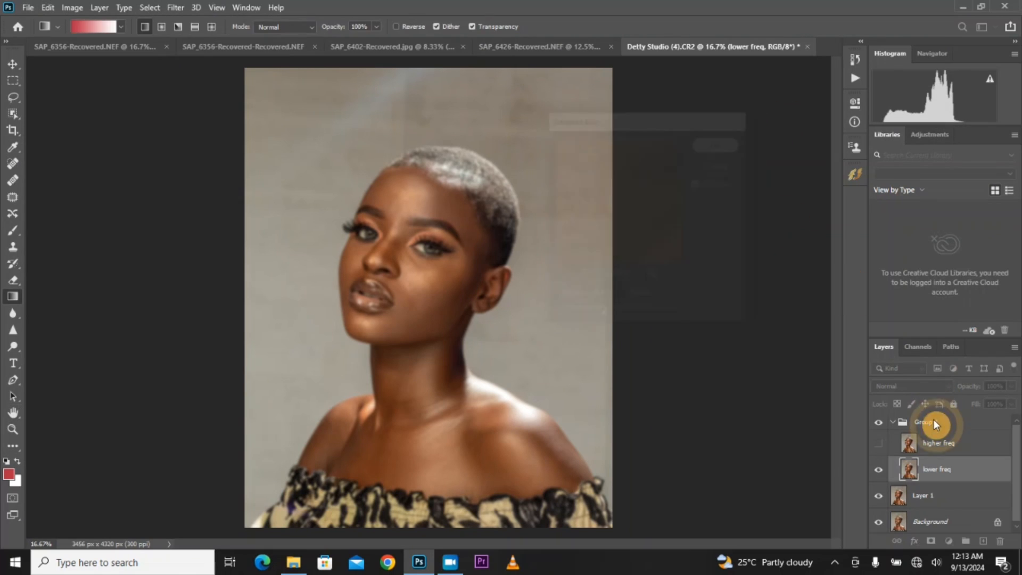
Show the higher freq layer and use Apply Image on it with lower freq as the source layer, Subtract blending and scale 2
click(877, 444)
click(945, 448)
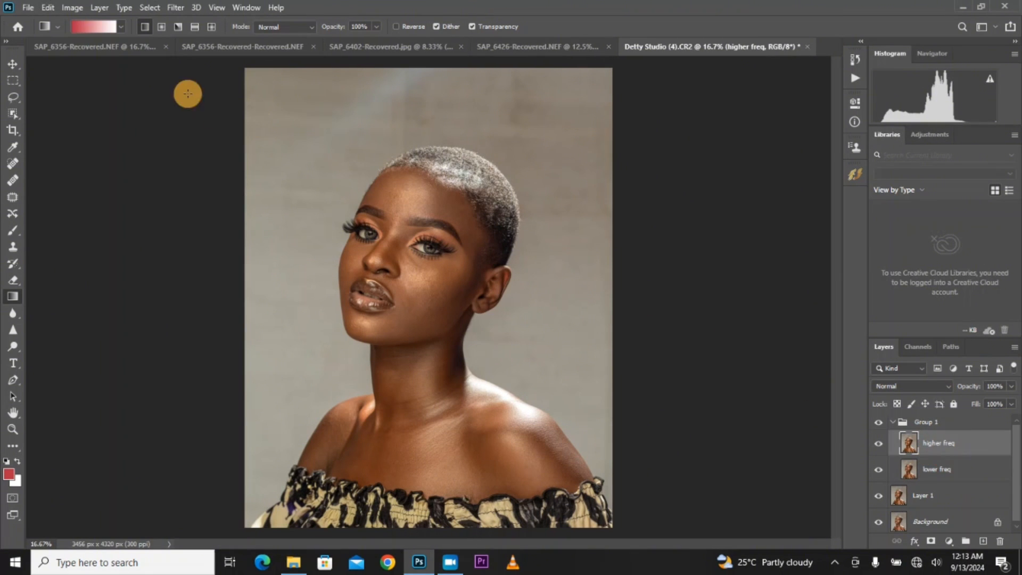
click(72, 8)
click(117, 196)
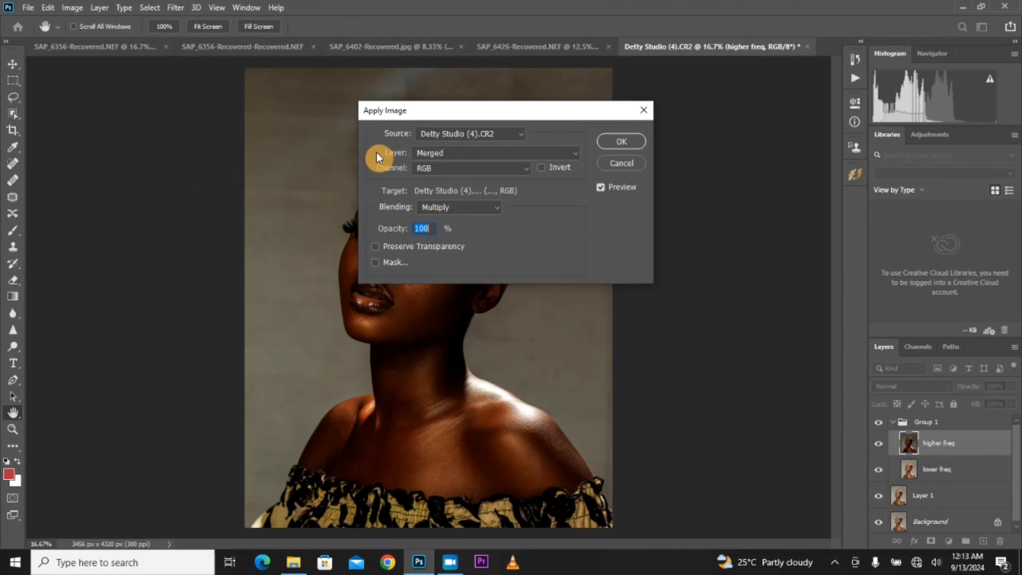
click(450, 152)
click(439, 194)
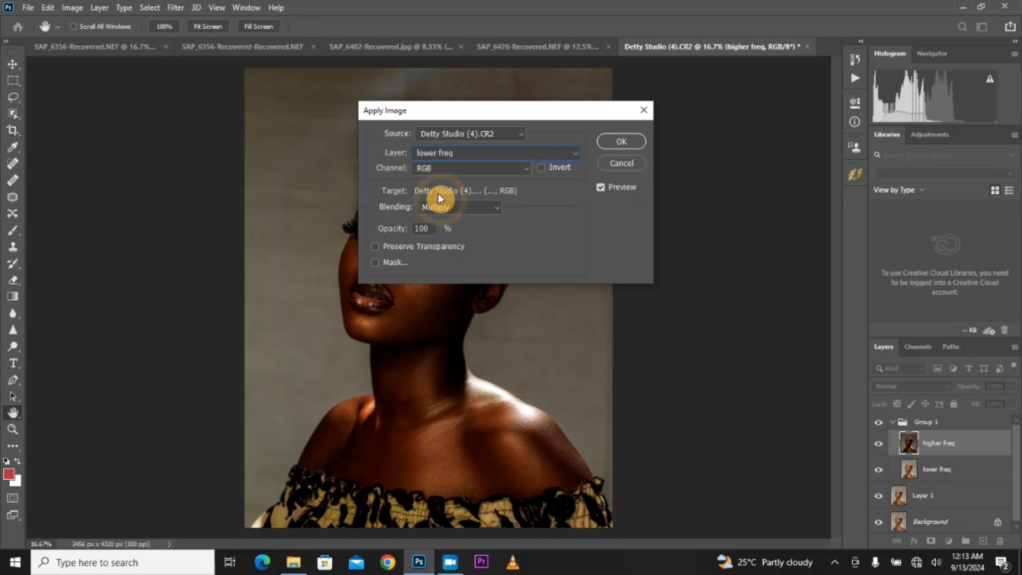
click(452, 208)
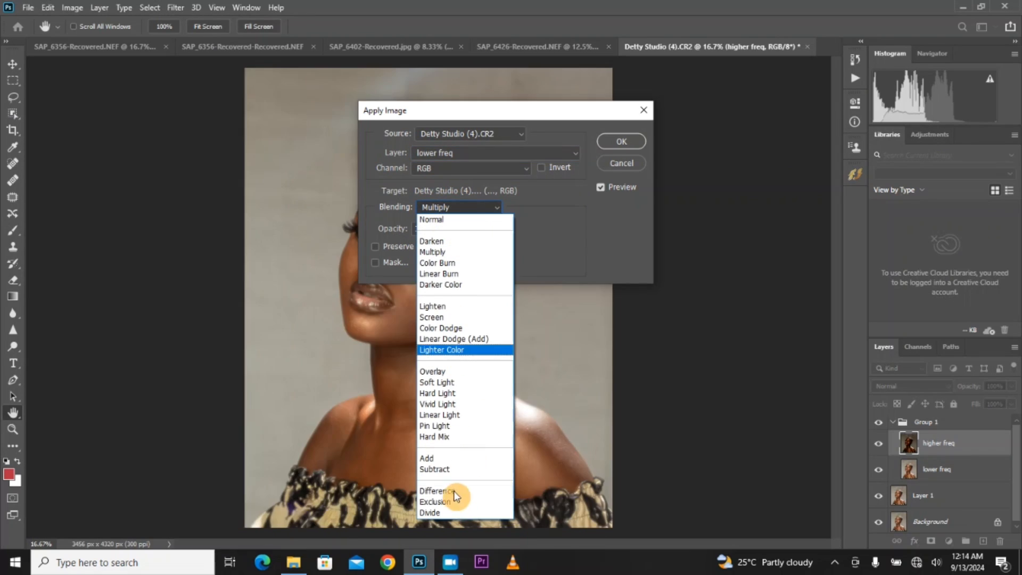
click(456, 471)
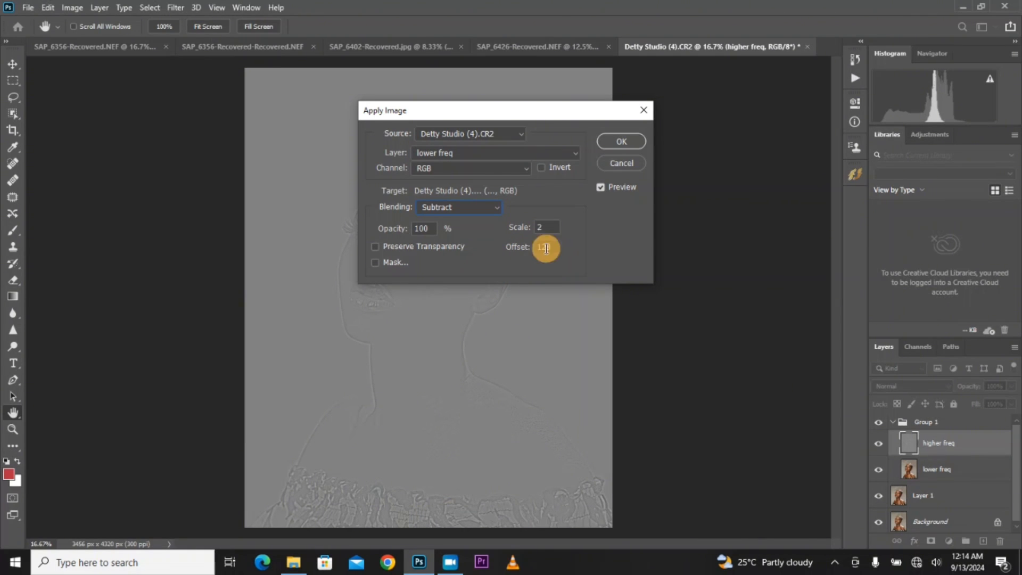
click(622, 149)
Set the higher freq layer's blend mode to Linear Light and hide the layer
click(903, 388)
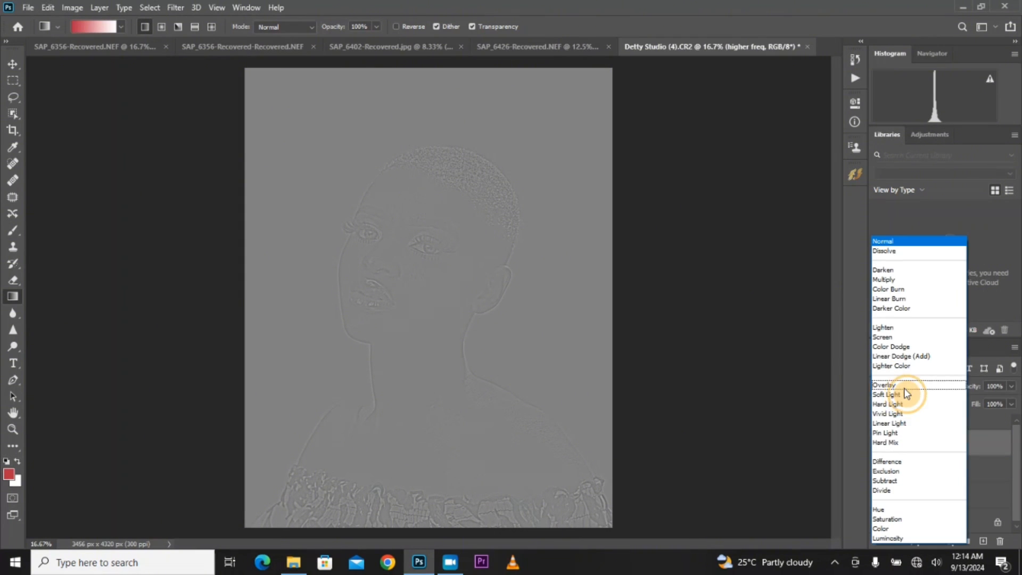
click(900, 423)
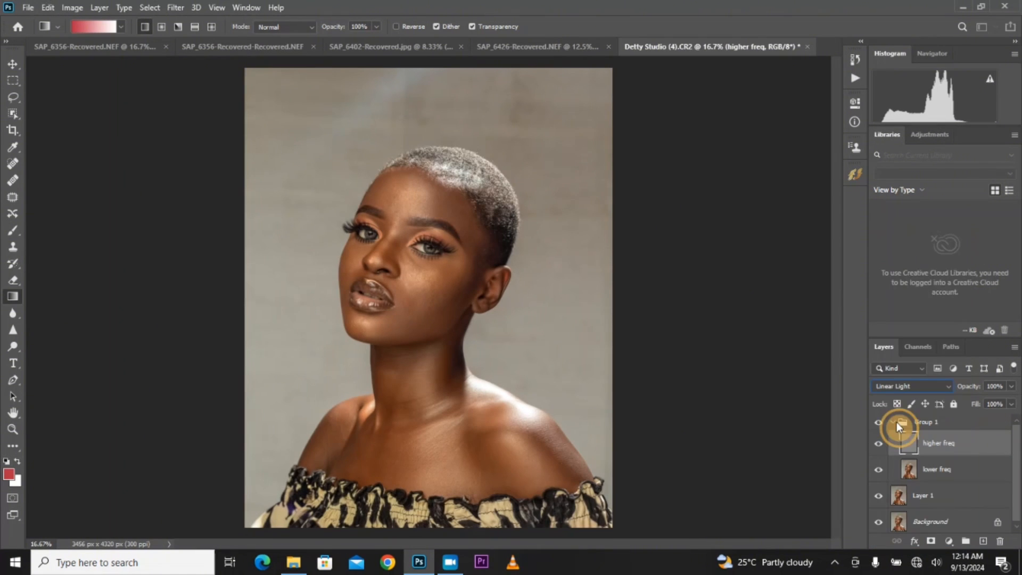
click(878, 443)
Smooth the upper and central forehead on the lower freq layer with the Mixer Brush at a size of about 250
click(923, 469)
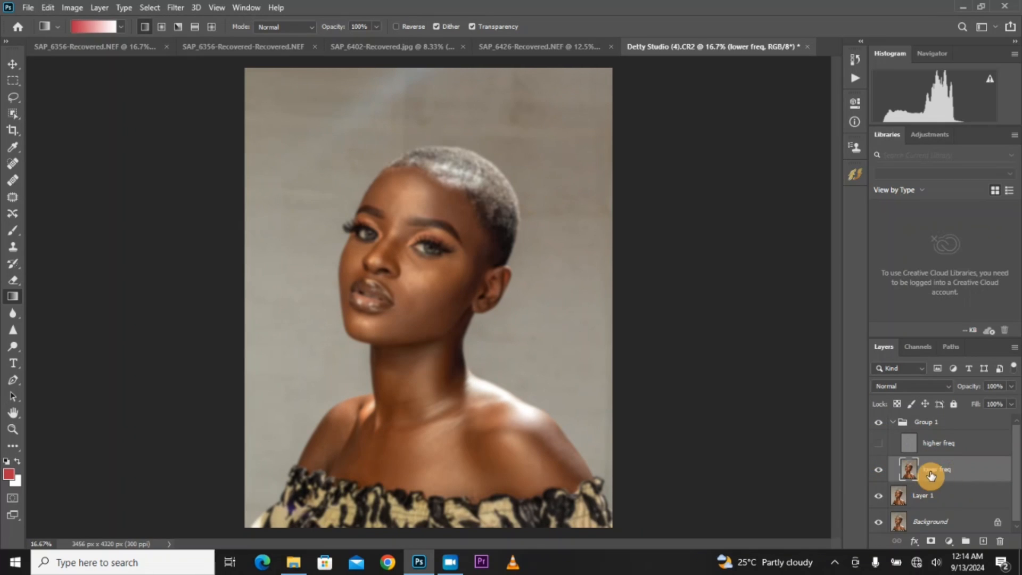
mouse_move(15, 243)
mouse_down()
mouse_move(37, 234)
mouse_move(27, 234)
mouse_up()
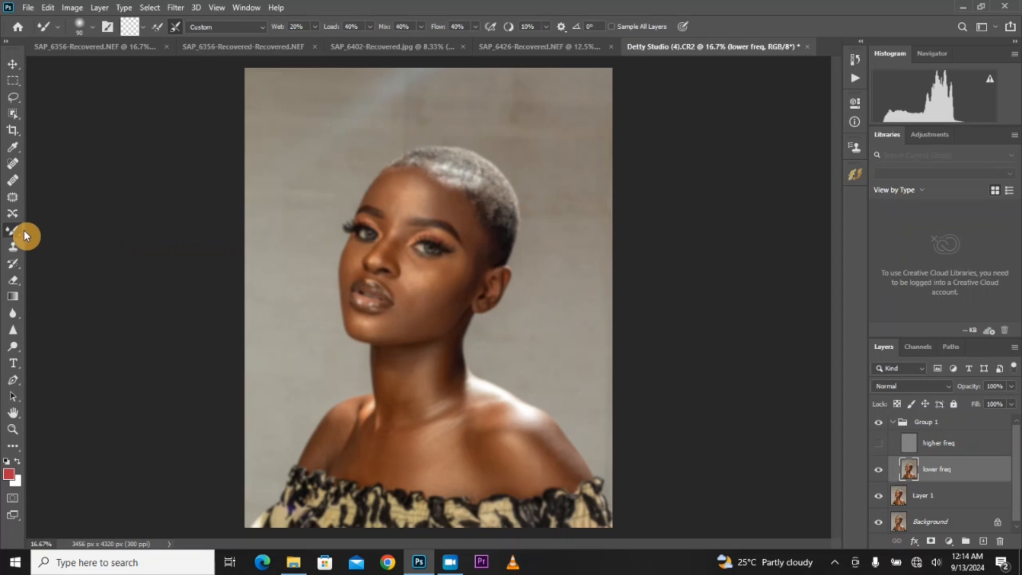
key(ctrl+plus)
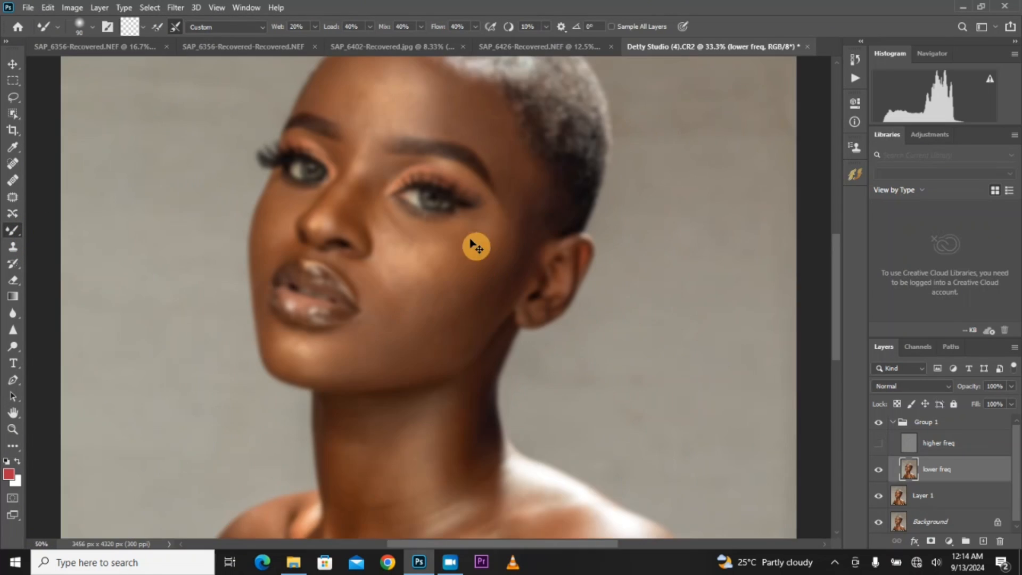
key(ctrl+plus)
scroll(466, 230, up, 3)
key(ctrl+minus)
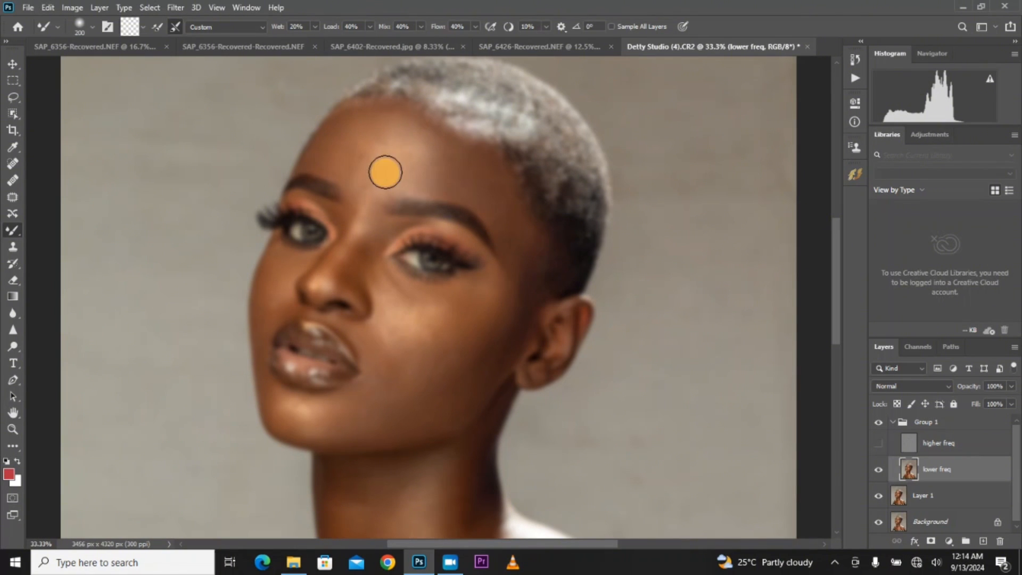
drag(371, 155, 367, 127)
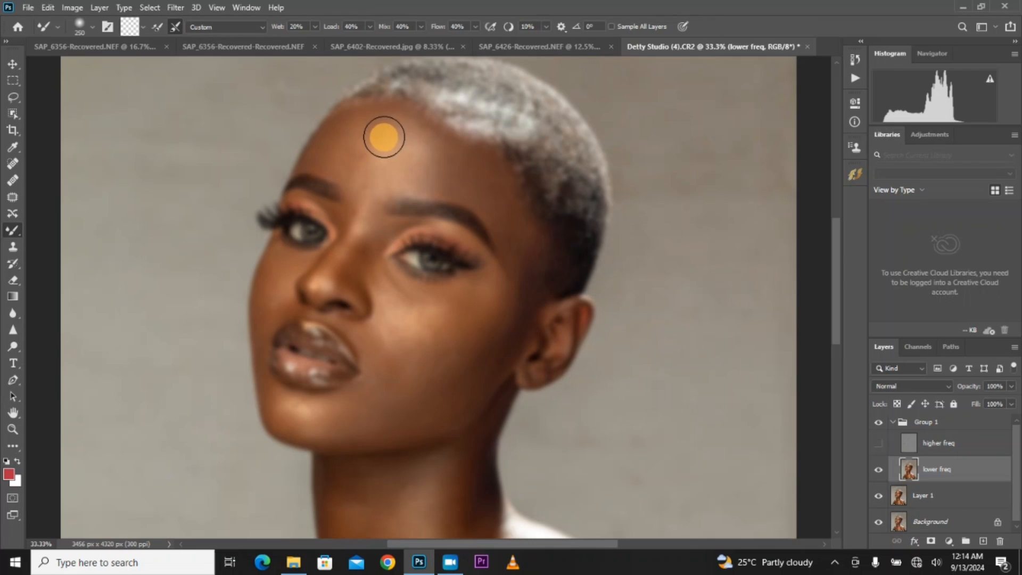
mouse_move(348, 145)
mouse_down()
mouse_move(387, 156)
mouse_move(354, 128)
mouse_up()
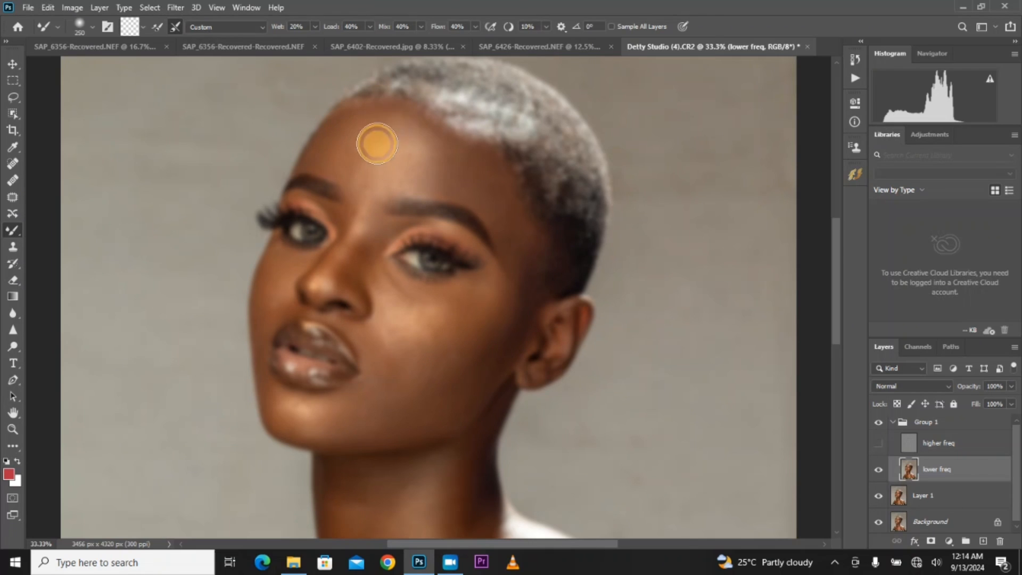
mouse_move(415, 141)
mouse_down()
mouse_move(417, 165)
mouse_move(400, 125)
mouse_move(363, 129)
mouse_move(425, 149)
mouse_move(424, 162)
mouse_move(420, 122)
mouse_move(410, 138)
mouse_move(405, 121)
mouse_move(381, 112)
mouse_move(432, 129)
mouse_move(450, 165)
mouse_move(443, 158)
mouse_move(434, 170)
mouse_move(423, 130)
mouse_move(437, 173)
mouse_move(468, 160)
mouse_move(466, 184)
mouse_move(434, 171)
mouse_move(411, 177)
mouse_up()
key(bracketleft)
key(bracketright)
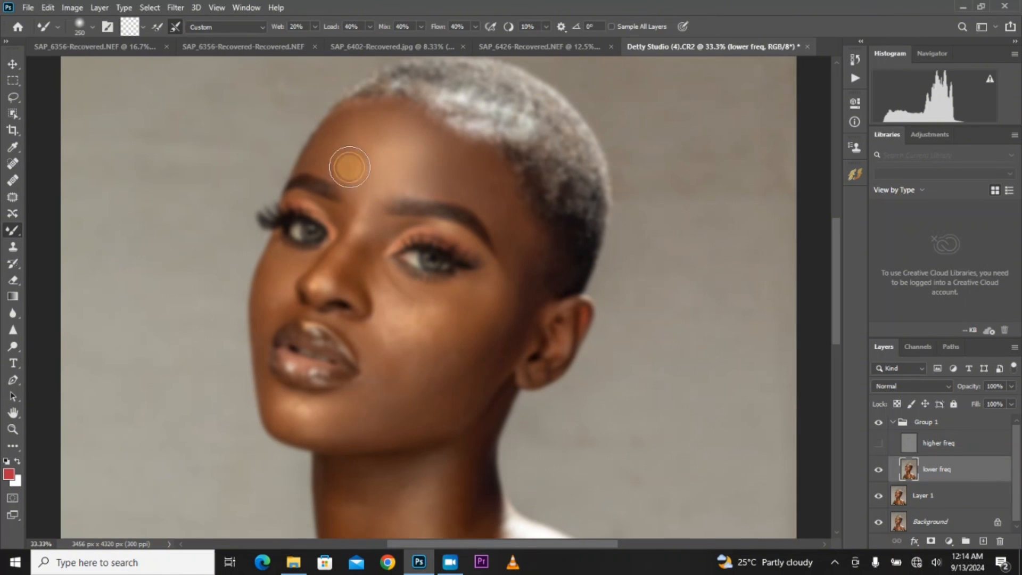
Blend the skin tones above the eyebrows across to the temple with the Mixer Brush, varying the brush size
mouse_move(349, 167)
mouse_down()
mouse_move(354, 133)
mouse_move(332, 138)
mouse_move(314, 159)
mouse_move(322, 147)
mouse_move(354, 168)
mouse_move(347, 174)
mouse_move(350, 126)
mouse_move(359, 174)
mouse_move(373, 128)
mouse_move(391, 135)
mouse_move(368, 163)
mouse_move(377, 185)
mouse_move(404, 185)
mouse_move(438, 148)
mouse_move(439, 163)
mouse_move(421, 142)
mouse_move(415, 158)
mouse_move(413, 127)
mouse_move(383, 108)
mouse_move(373, 133)
mouse_move(380, 125)
mouse_move(351, 124)
mouse_move(329, 144)
mouse_move(413, 176)
mouse_move(404, 155)
mouse_move(375, 174)
mouse_move(376, 141)
mouse_move(419, 146)
mouse_move(442, 176)
mouse_move(471, 188)
mouse_move(483, 195)
mouse_up()
key(bracketleft)
key(bracketleft)
key(bracketright)
key(bracketleft)
key(bracketright)
key(bracketright)
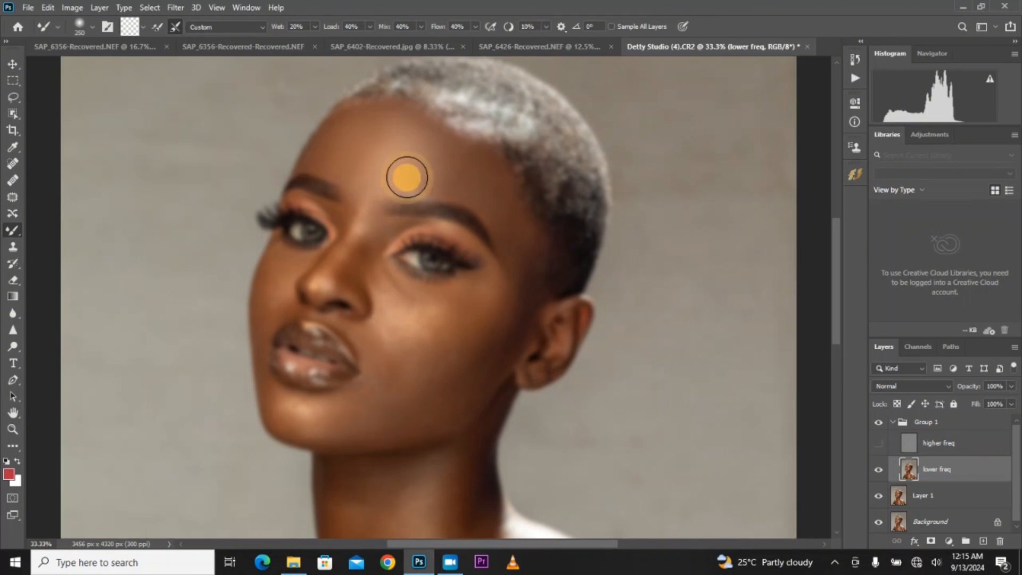
Blend the skin around the outer eye corner and temple with the Mixer Brush reduced to size 200
scroll(377, 235, down, 2)
key(bracketright)
key(bracketleft)
key(bracketleft)
mouse_move(431, 248)
mouse_down()
mouse_move(484, 225)
mouse_move(508, 190)
mouse_move(506, 134)
mouse_move(513, 197)
mouse_move(500, 163)
mouse_move(509, 169)
mouse_move(506, 143)
mouse_move(507, 197)
mouse_move(509, 167)
mouse_up()
scroll(503, 127, down, 1)
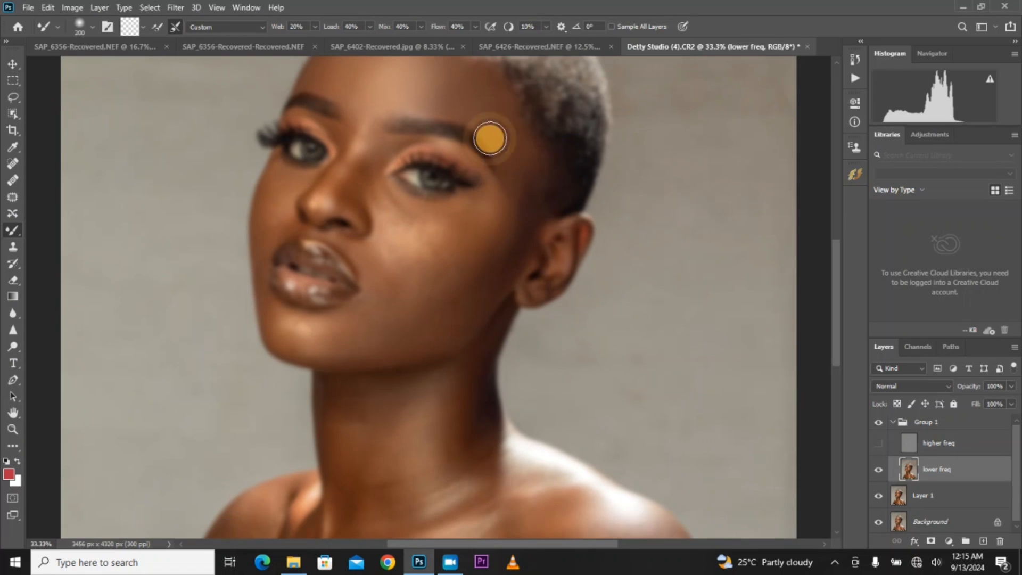
Smooth the skin on the shoulders and chest with the Mixer Brush, checking it against the higher freq layer's texture
scroll(319, 155, down, 5)
scroll(360, 171, down, 5)
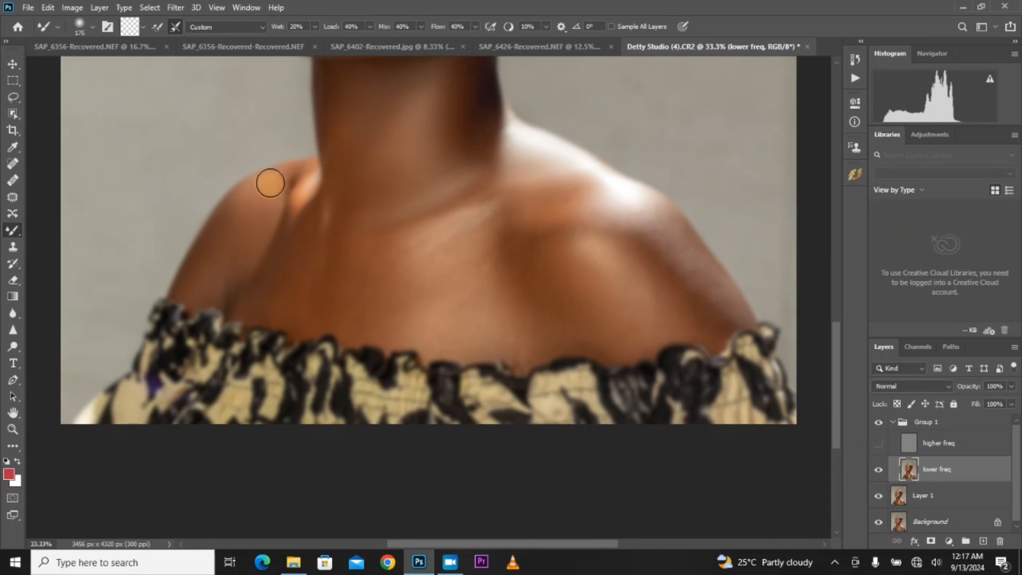
key(bracketright)
drag(637, 232, 653, 257)
click(878, 443)
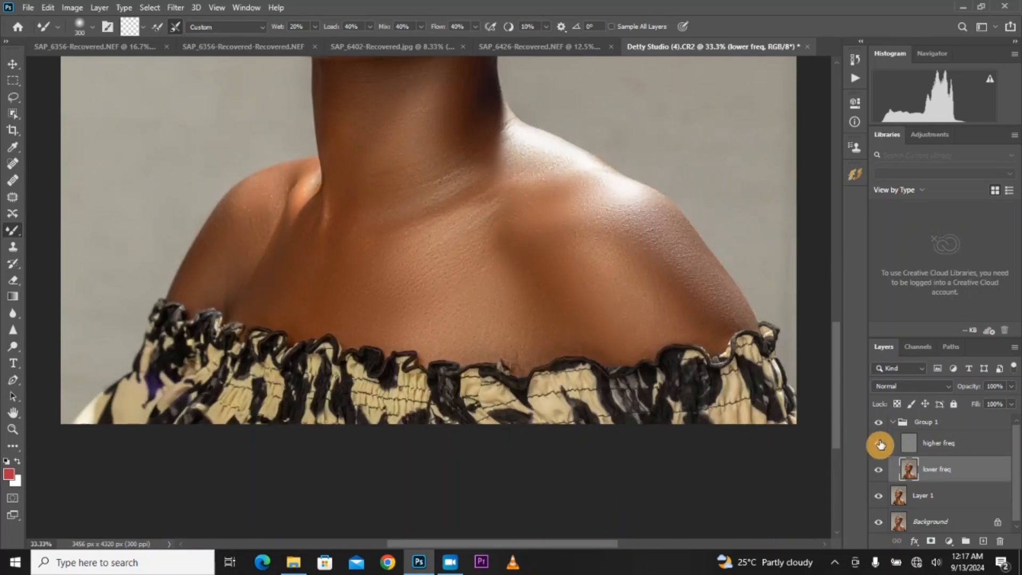
scroll(488, 265, down, 8)
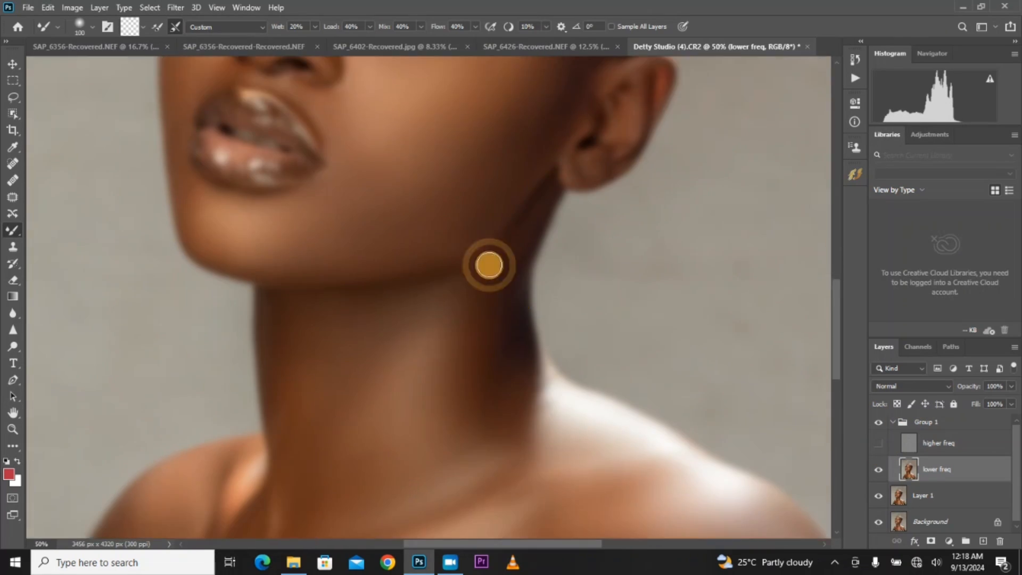
click(878, 443)
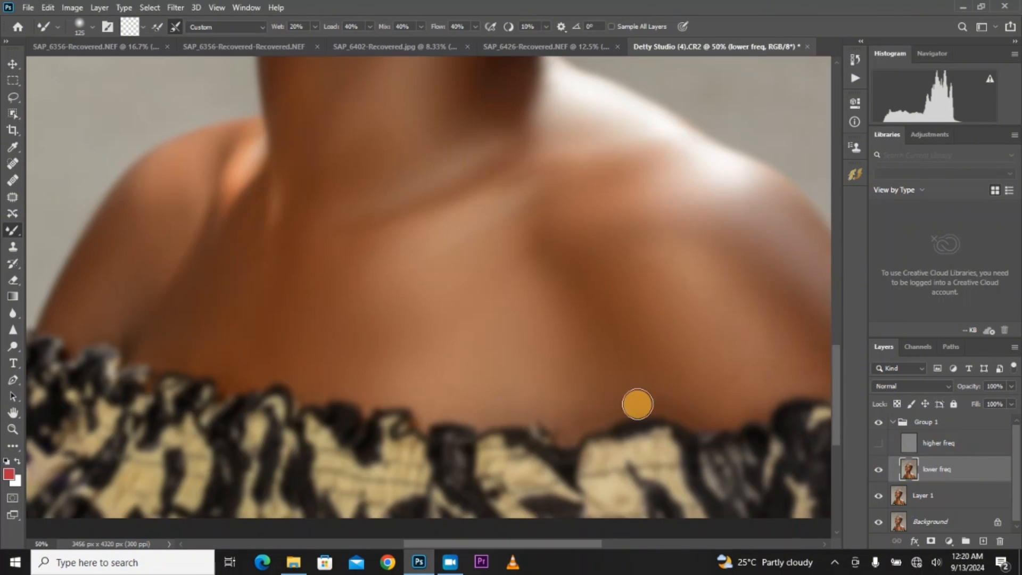
Show the higher freq layer, compare the portrait with Group 1 off and on, and collapse the group
click(875, 434)
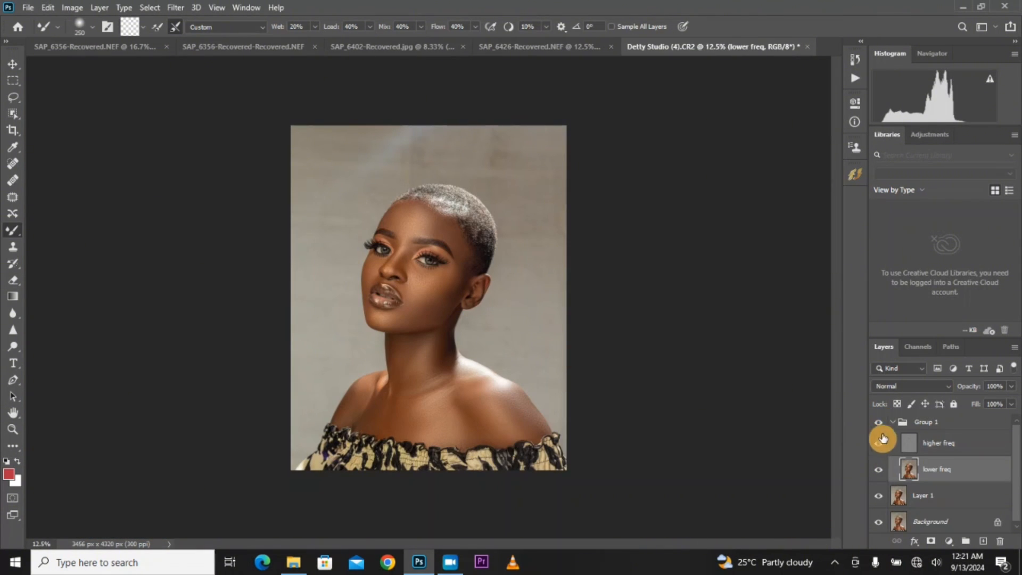
click(879, 428)
click(877, 425)
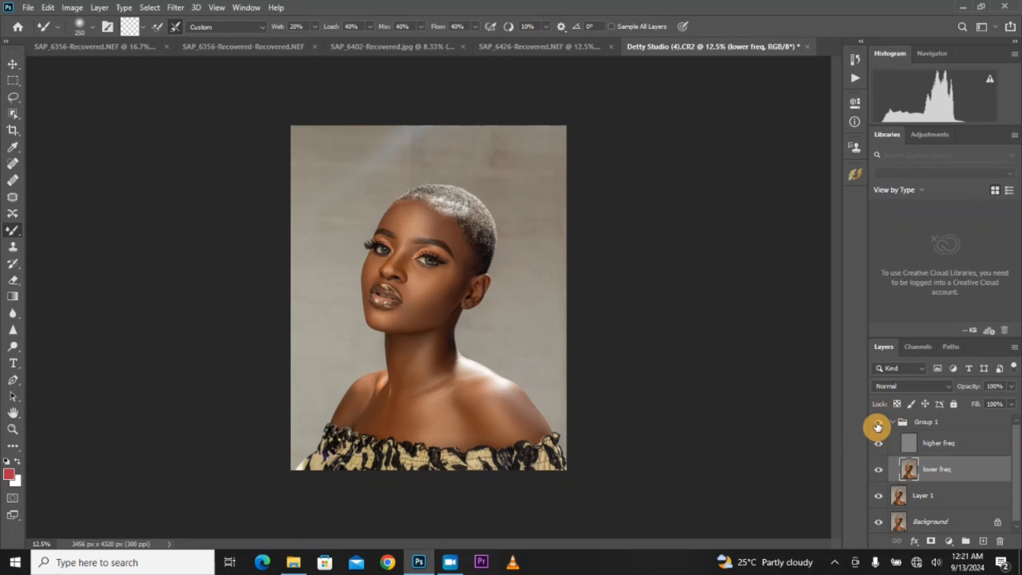
click(878, 426)
click(877, 426)
click(894, 424)
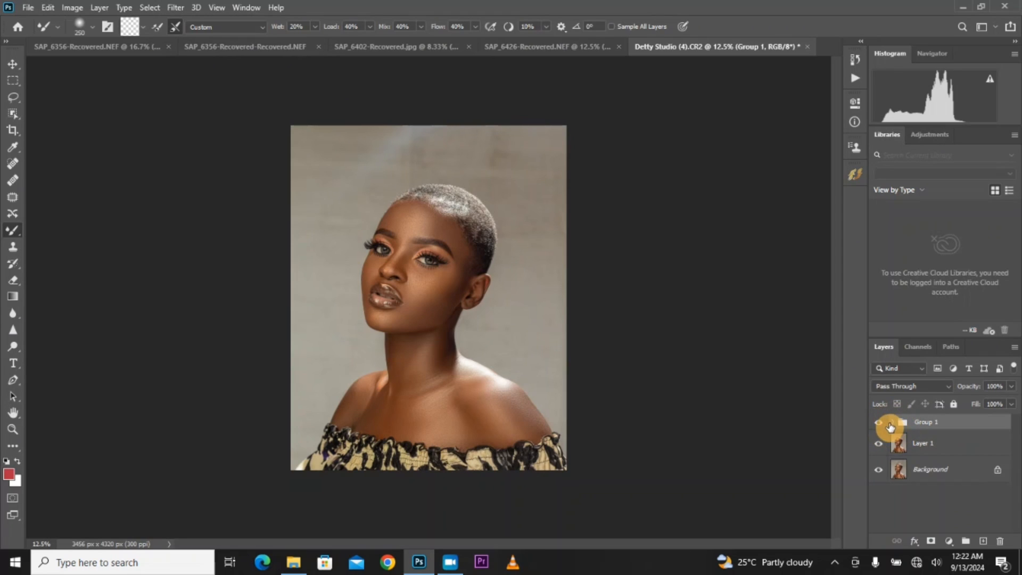
Add a Curves adjustment layer above Group 1 with a midtone point at input 127 and invert its mask to black
click(950, 543)
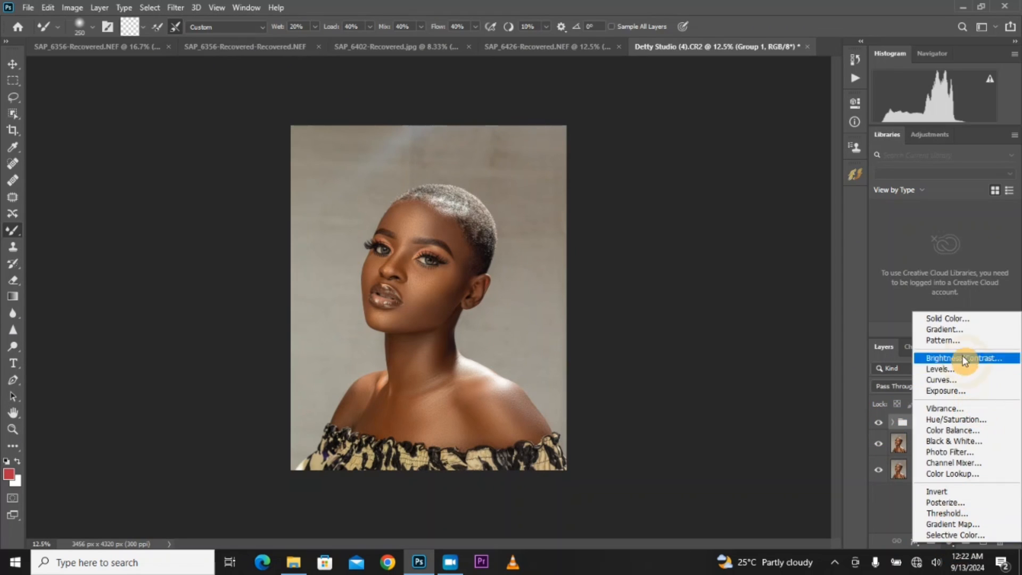
click(958, 381)
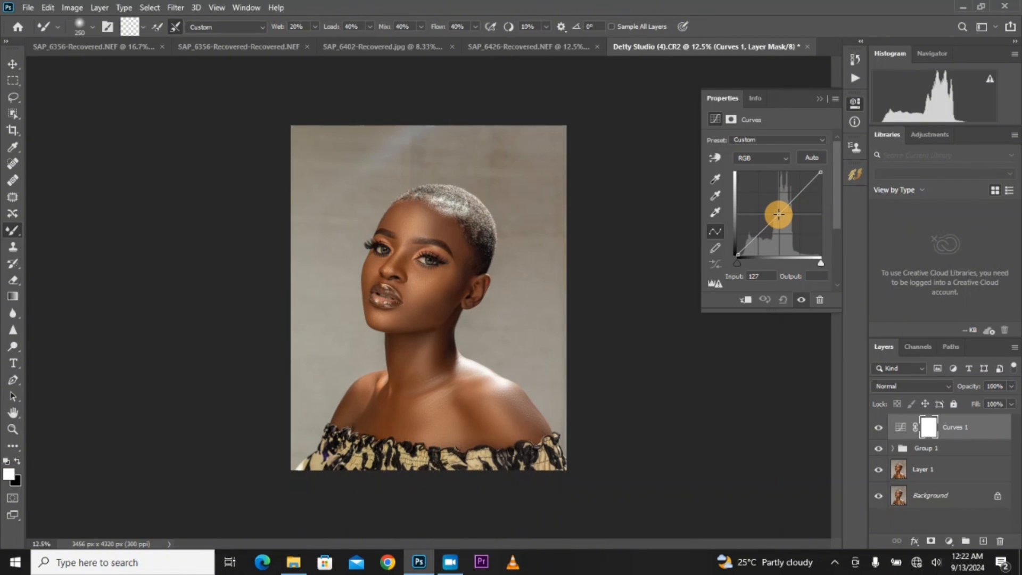
click(778, 214)
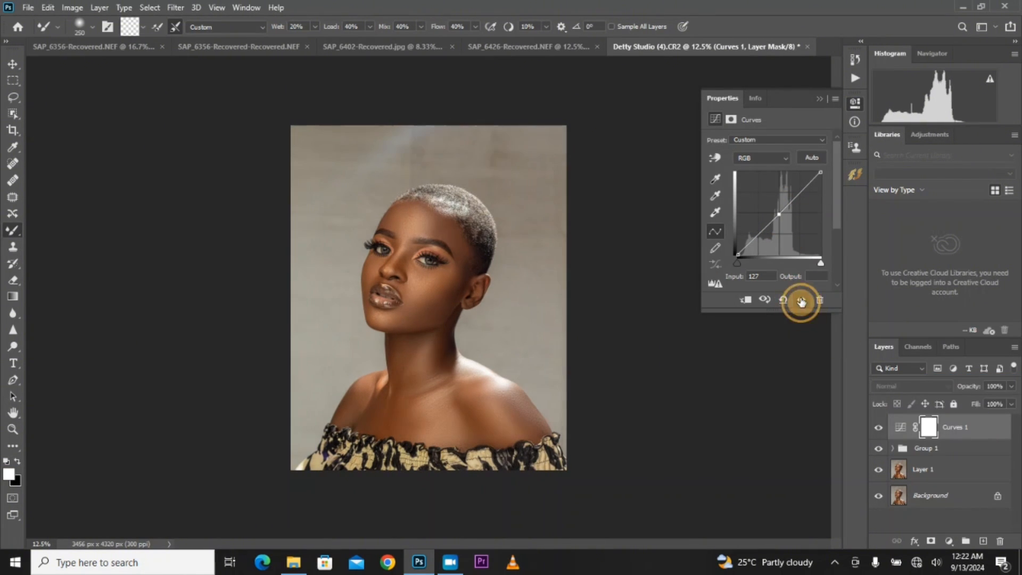
click(818, 100)
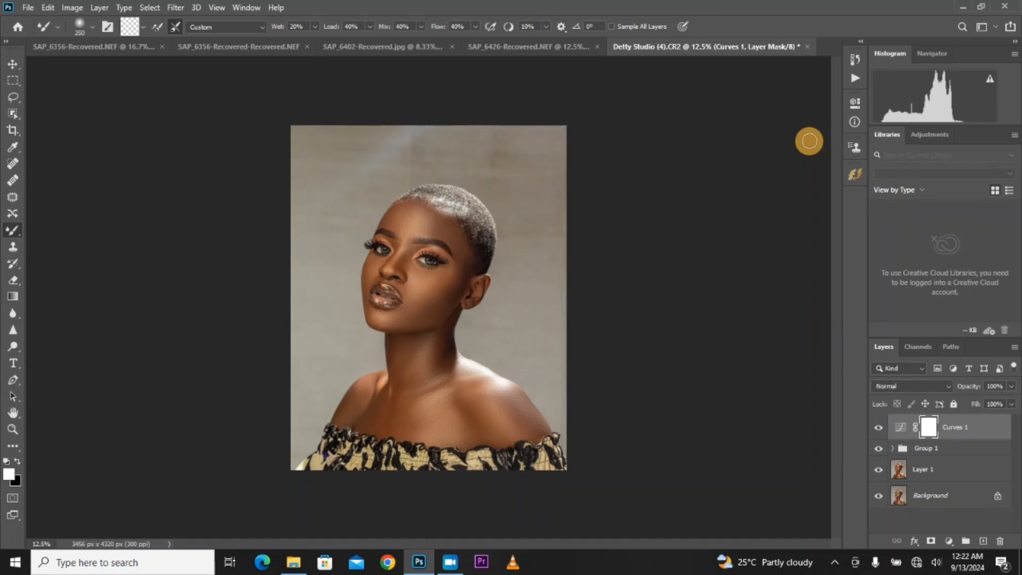
key(ctrl+i)
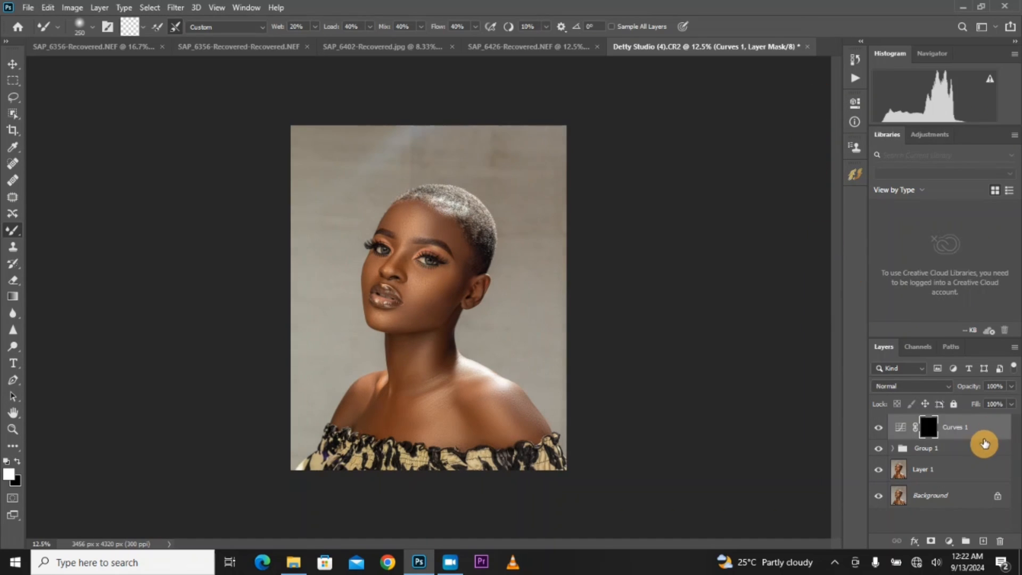
Rename the Curves adjustment layer as burn
double_click(953, 427)
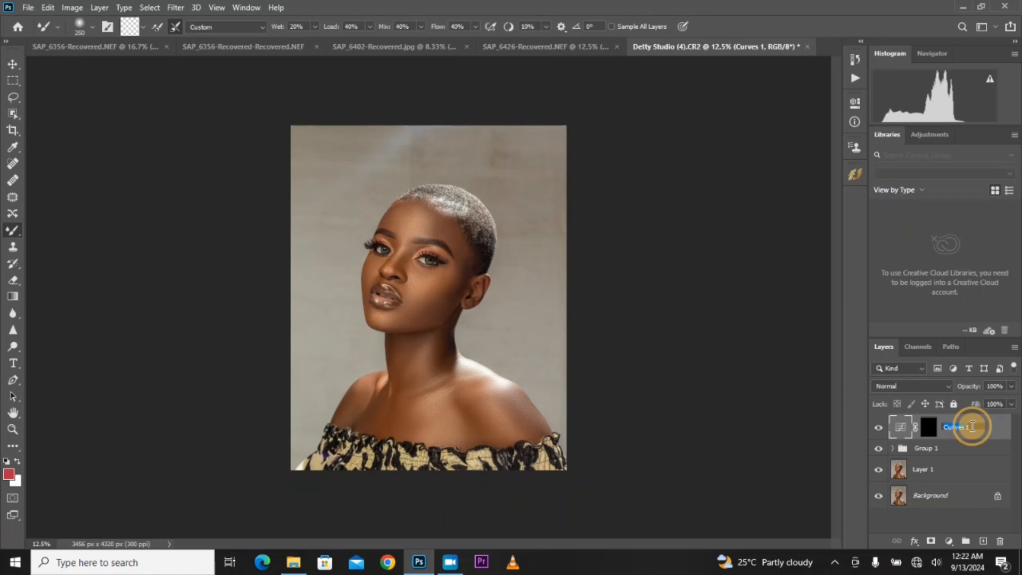
click(976, 426)
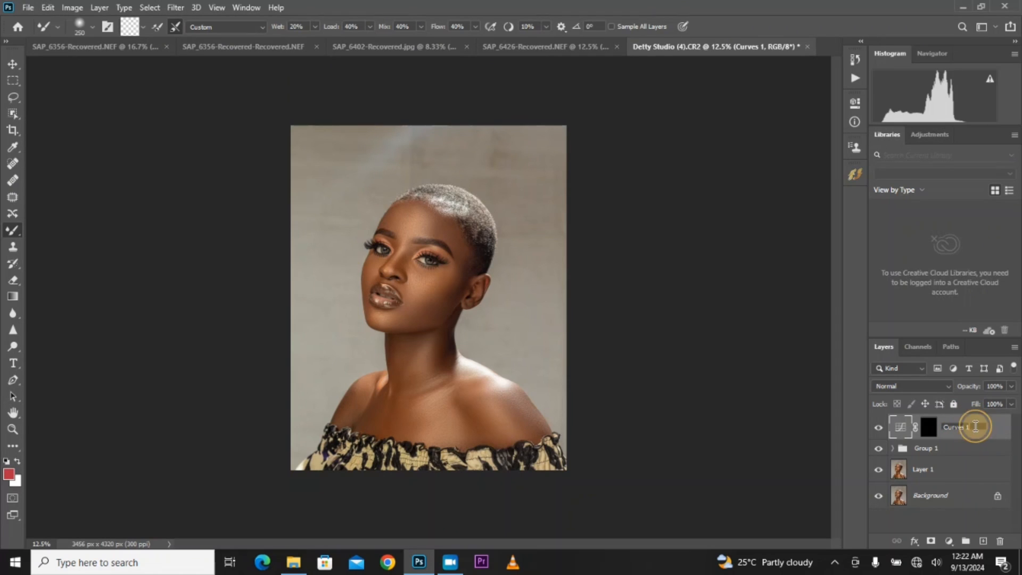
drag(976, 426, 961, 434)
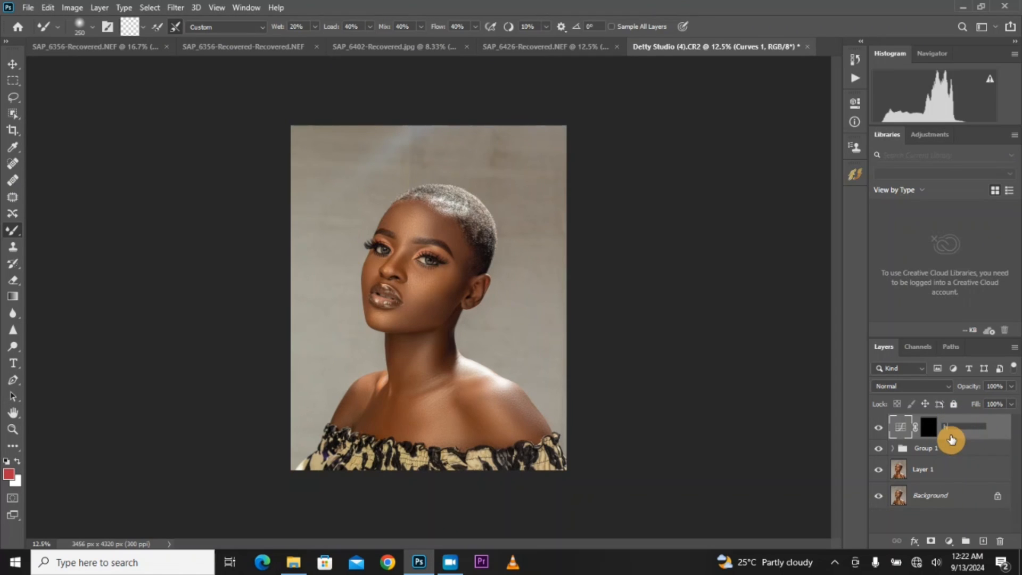
text(burn)
click(987, 474)
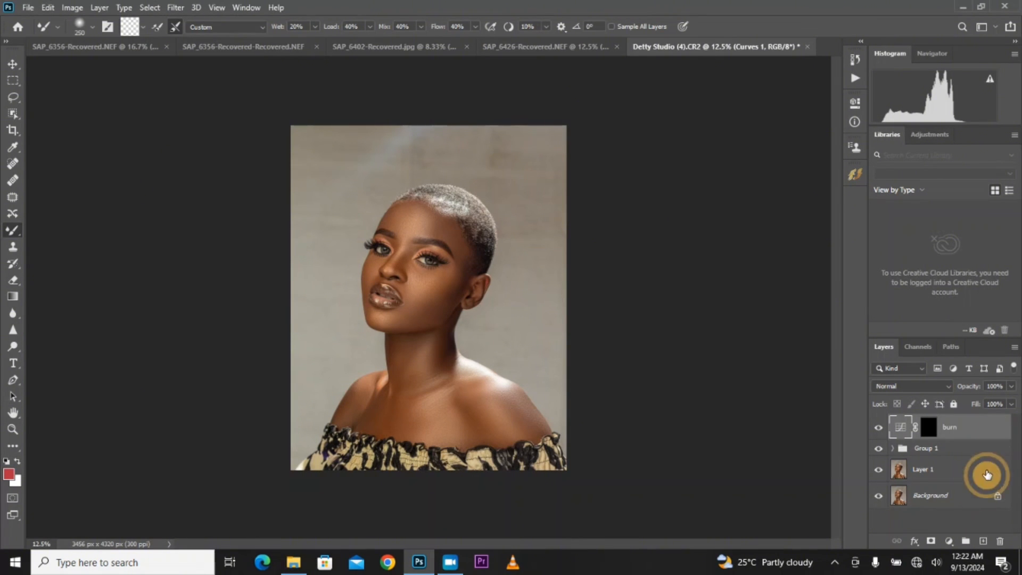
Add another Curves adjustment layer above burn and raise its midtones slightly with a point at input 123
click(949, 541)
click(942, 379)
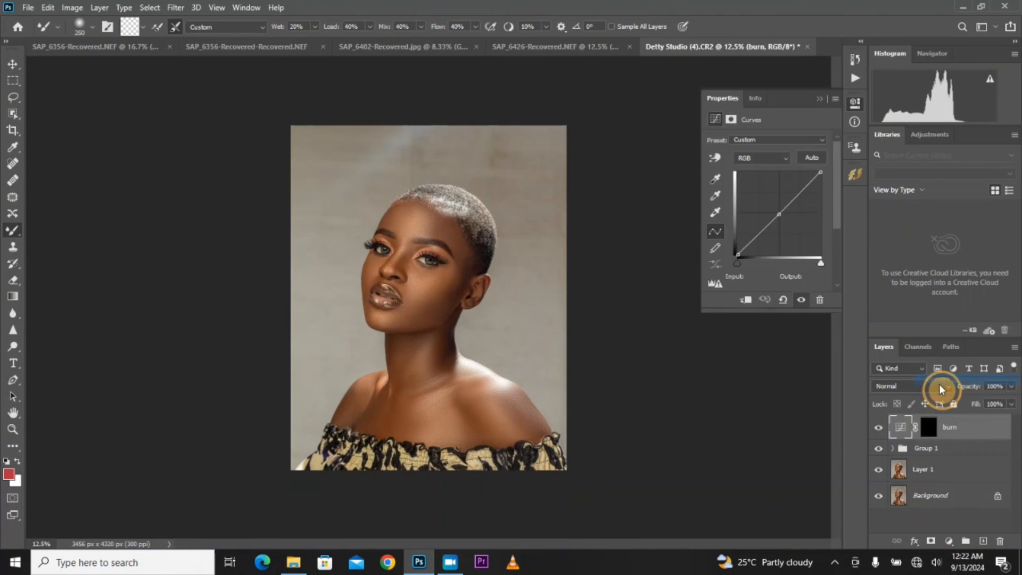
click(777, 212)
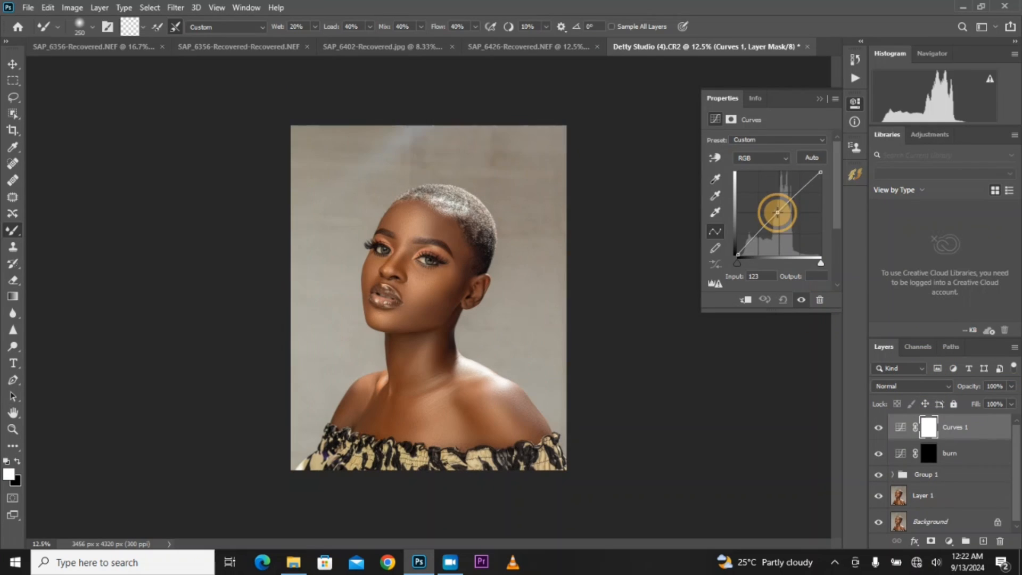
click(822, 101)
Rename the new Curves adjustment layer as dodge
double_click(955, 428)
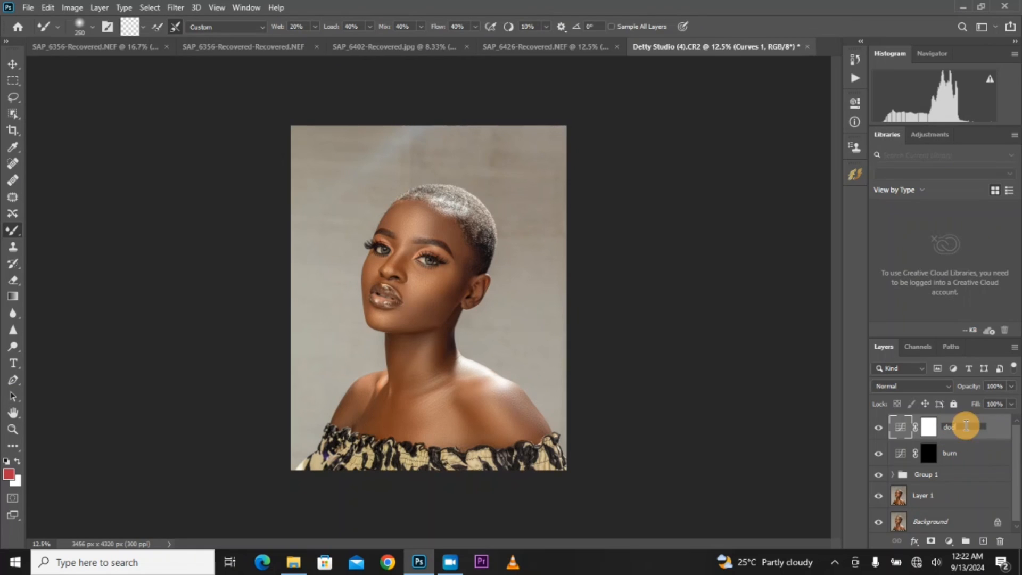
text(dodge)
key(Return)
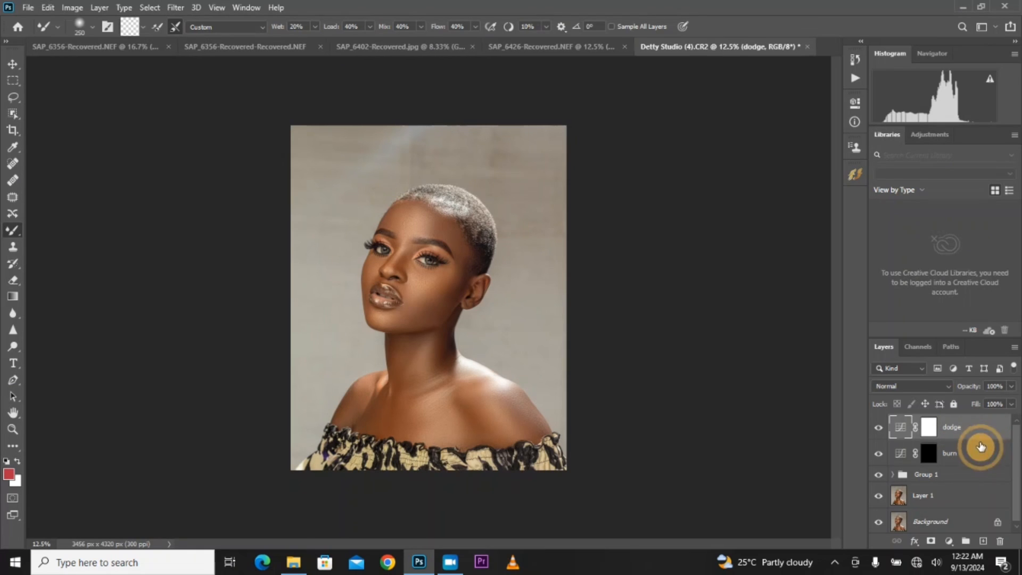
Group the dodge and burn layers together and name the group d B
shift+click(980, 464)
key(ctrl+g)
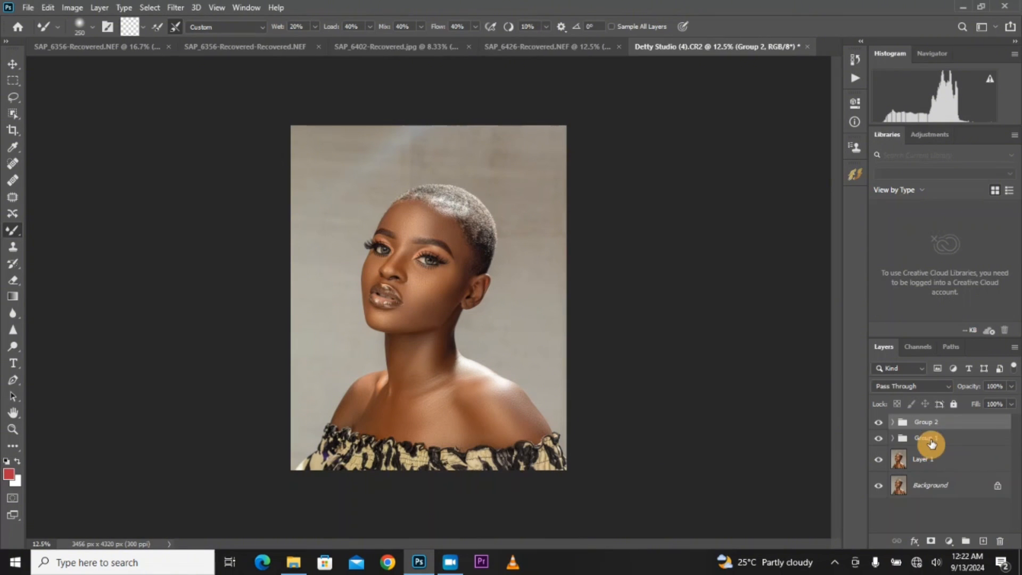
double_click(923, 423)
click(896, 430)
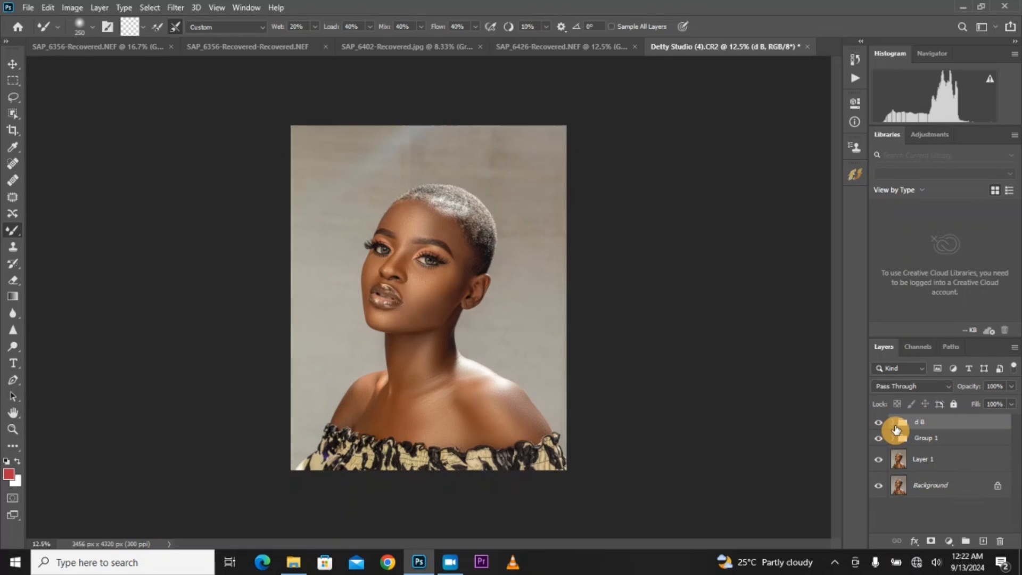
Inspect the dodge and burn layers and the burn mask inside the d B group, and collapse the group
click(893, 425)
click(974, 479)
click(929, 469)
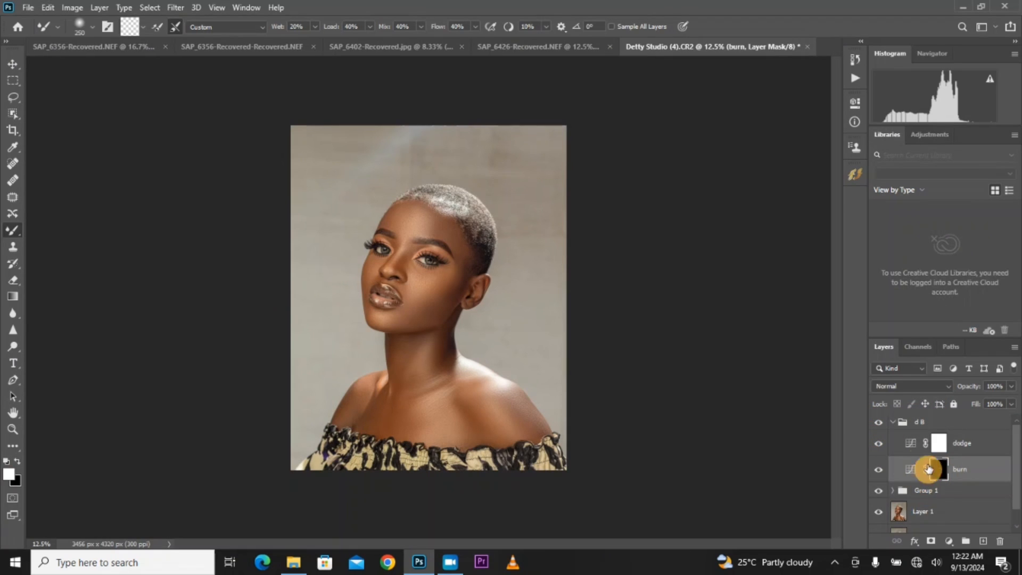
click(893, 426)
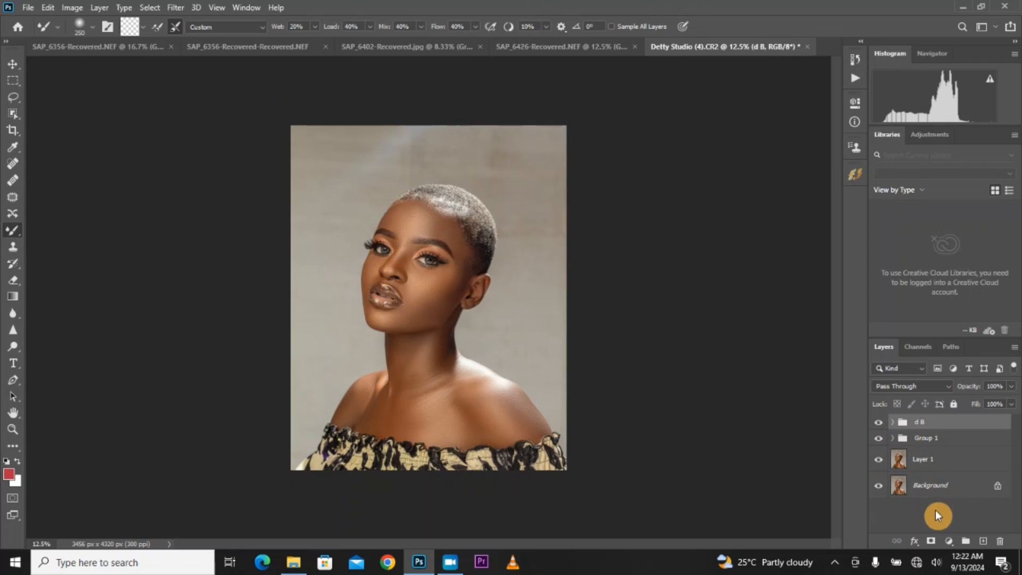
Add a Black & White adjustment layer above the d B group and apply its automatic color mix
click(950, 540)
click(955, 433)
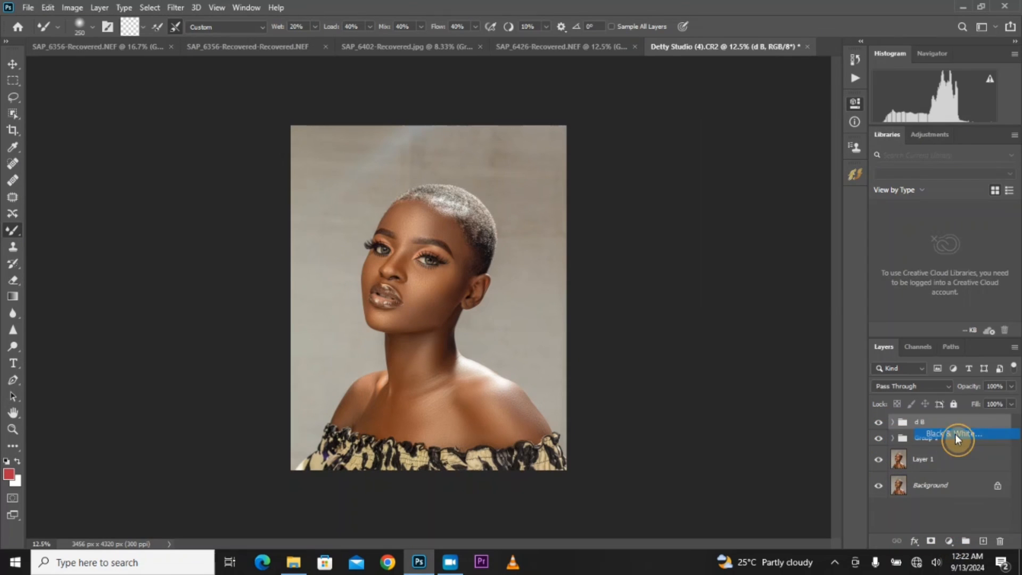
click(819, 159)
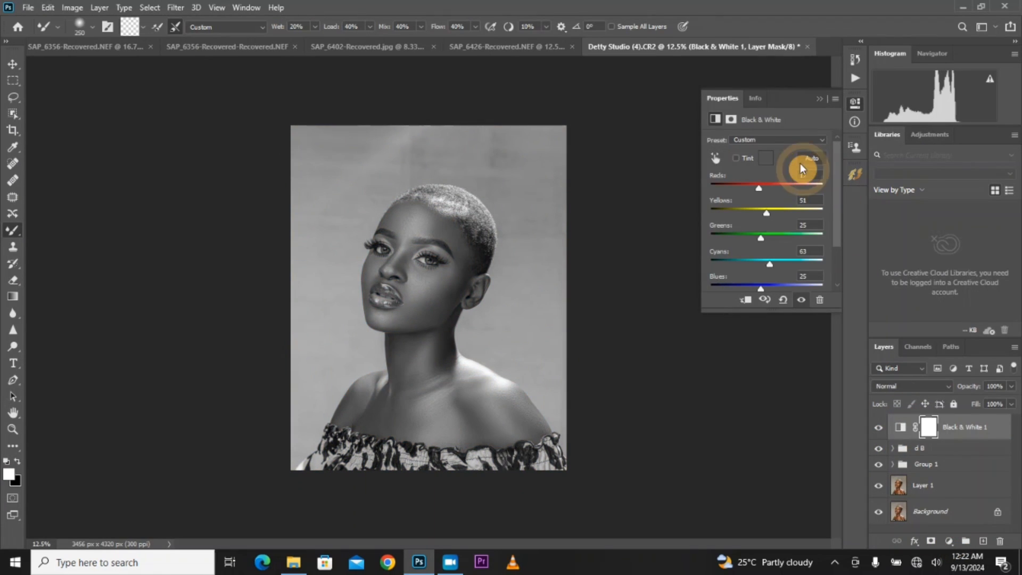
Darken the skin tones in the Black & White adjustment by setting Reds to -24 and Yellows to 50, and close its settings
drag(757, 191, 751, 199)
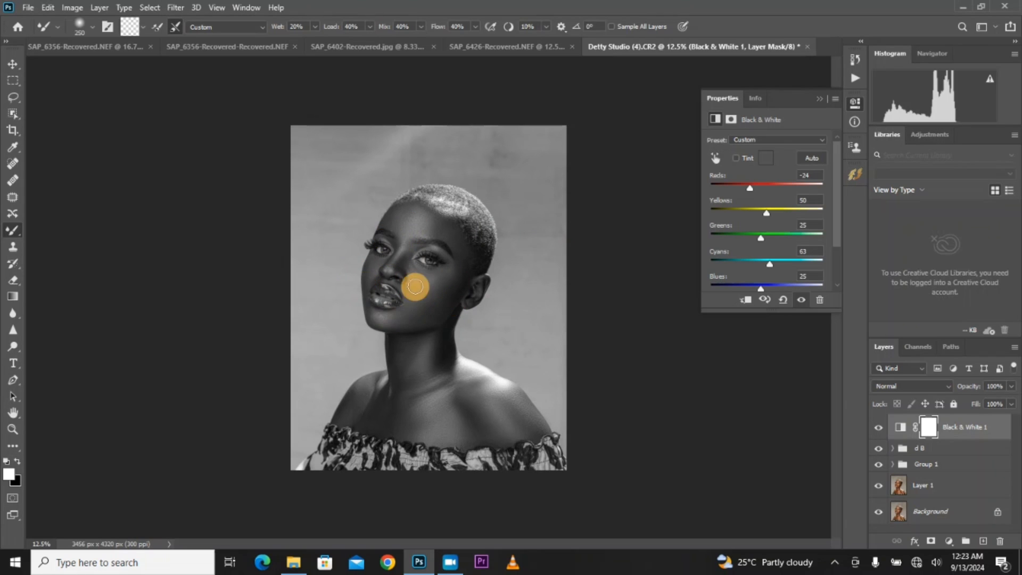
click(819, 99)
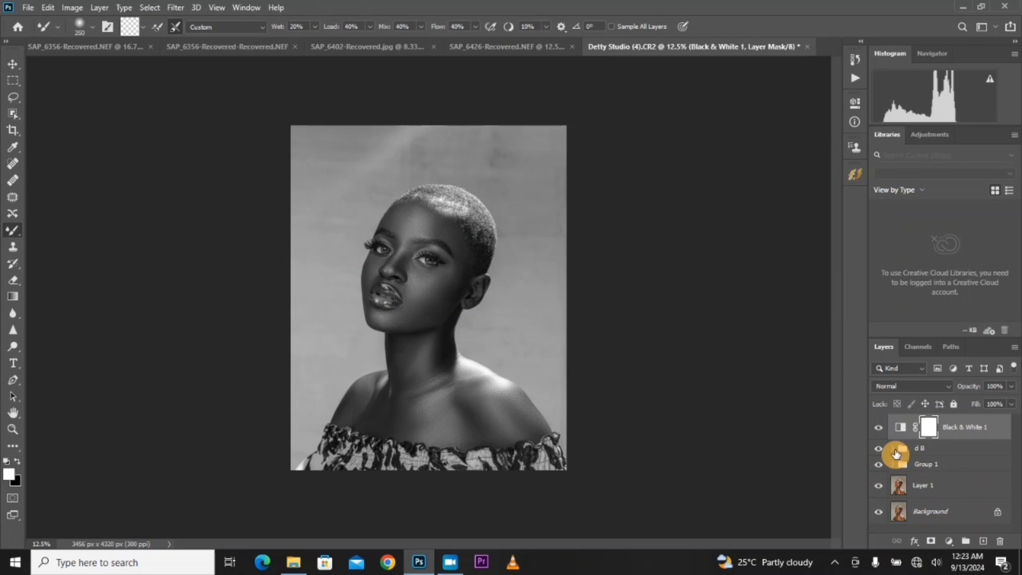
Target the burn layer's mask in the d B group and set up the Brush tool with 30% opacity
click(894, 450)
click(971, 498)
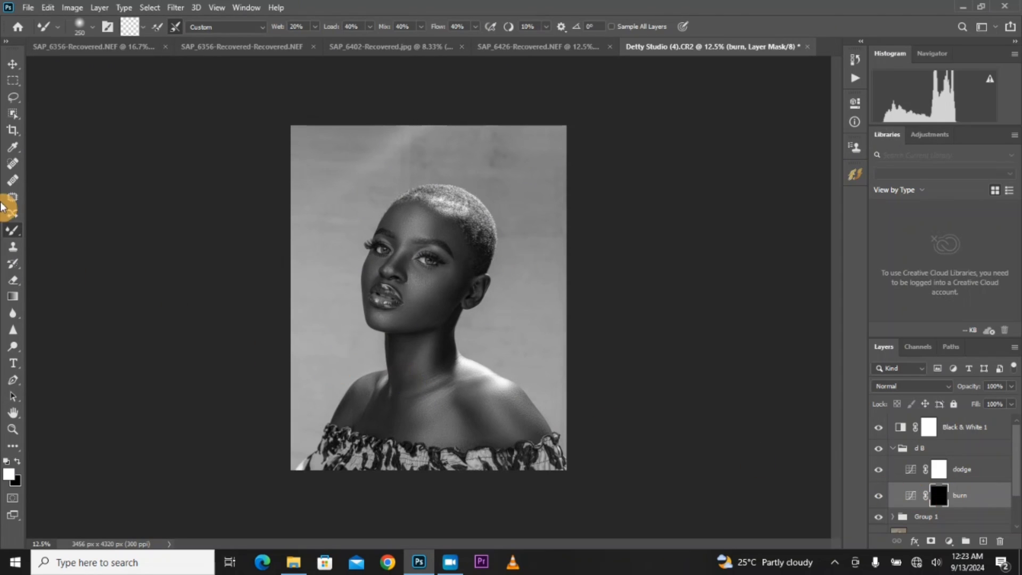
right_click(11, 230)
click(47, 232)
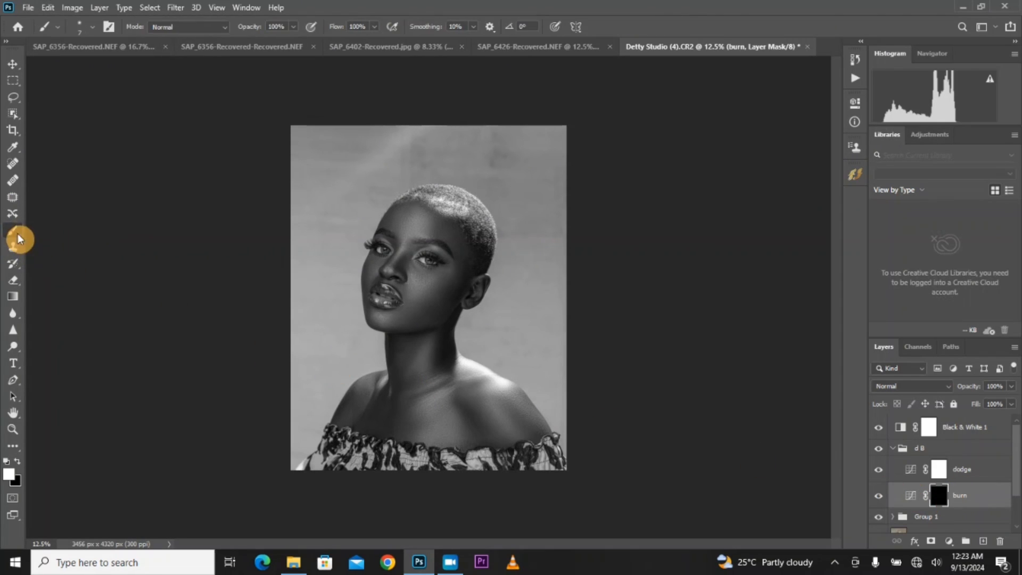
click(296, 27)
drag(292, 27, 248, 48)
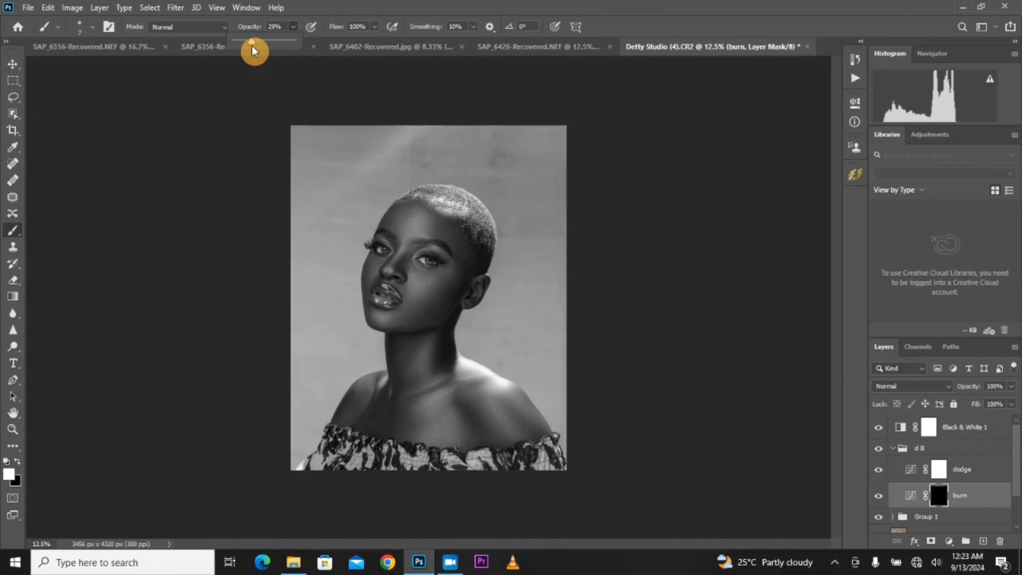
click(179, 147)
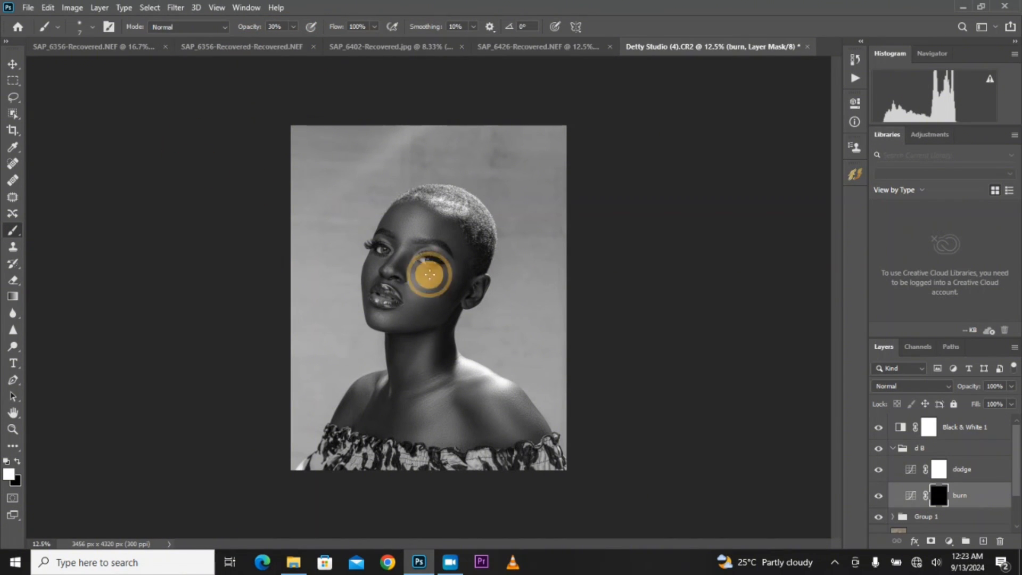
Paint white on the burn mask over the cheek, jaw and forehead with a soft brush of 400 to 500 px
key(ctrl+plus)
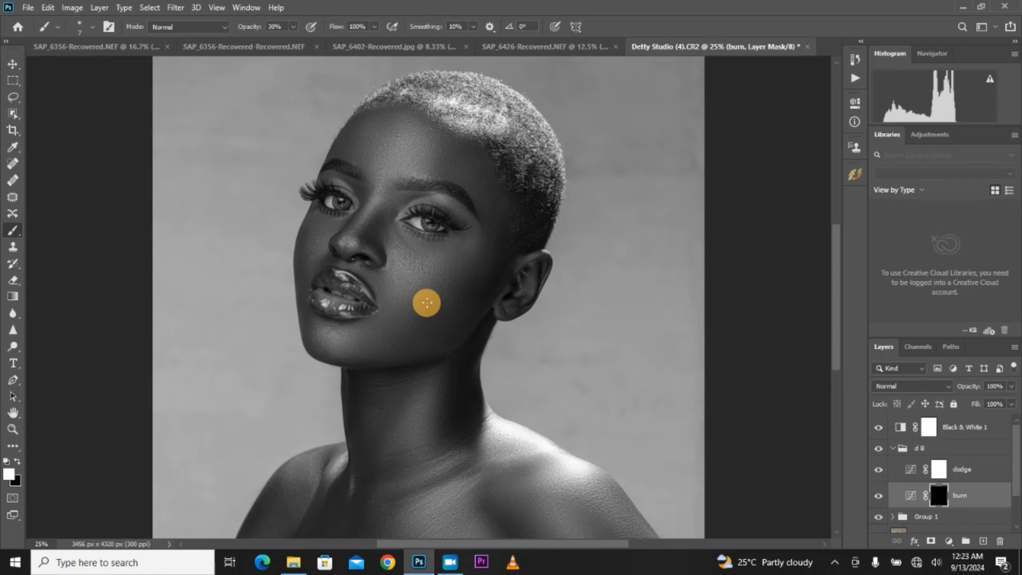
key(bracketright)
key(bracketright)
key(bracketright)
key(bracketright)
key(bracketright)
key(bracketright)
key(bracketright)
key(bracketright)
key(bracketright)
key(bracketright)
key(bracketright)
key(bracketright)
key(bracketright)
key(bracketright)
key(bracketright)
key(bracketright)
key(bracketright)
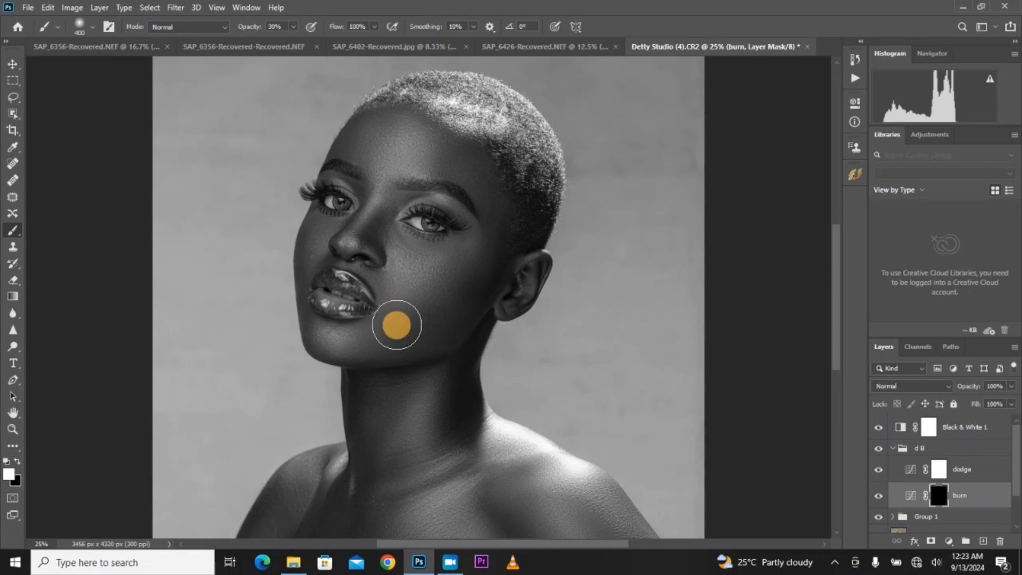
drag(445, 336, 484, 300)
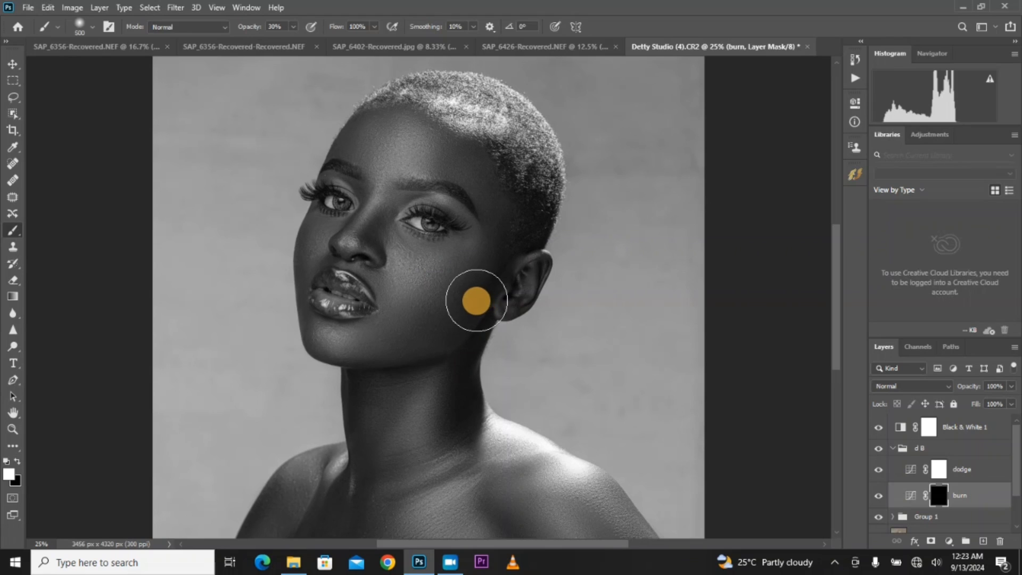
key(bracketleft)
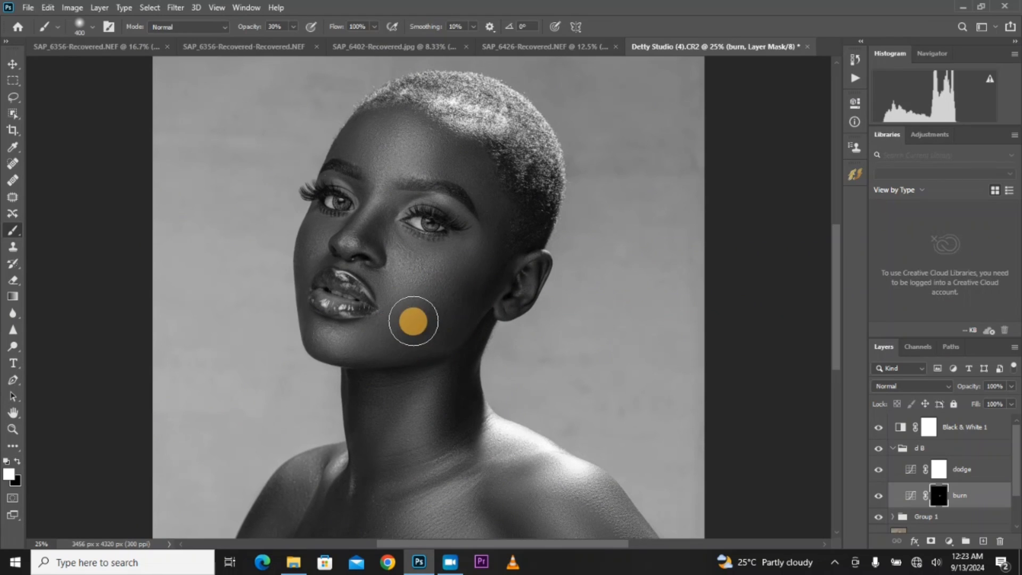
mouse_move(413, 321)
mouse_down()
mouse_move(433, 327)
mouse_move(452, 296)
mouse_move(410, 341)
mouse_move(414, 320)
mouse_move(474, 258)
mouse_move(488, 179)
mouse_move(473, 161)
mouse_move(421, 168)
mouse_move(356, 149)
mouse_up()
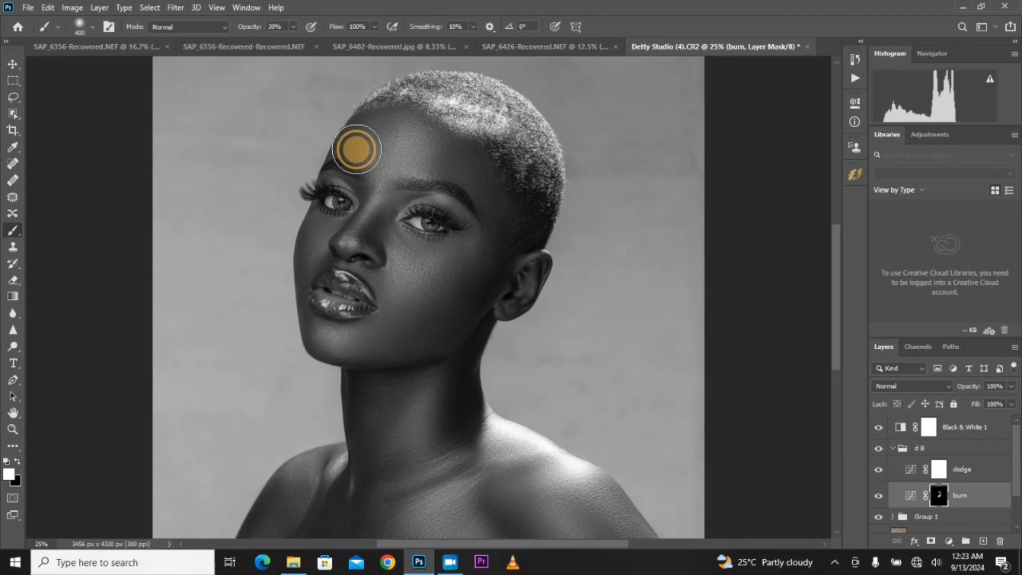
Paint the burn mask around the nose and inner eye area with the brush reduced to 200 px
key(bracketleft)
key(bracketleft)
key(bracketleft)
mouse_move(383, 227)
mouse_down()
mouse_move(344, 254)
mouse_move(353, 203)
mouse_move(312, 239)
mouse_move(308, 299)
mouse_move(301, 291)
mouse_move(344, 223)
mouse_up()
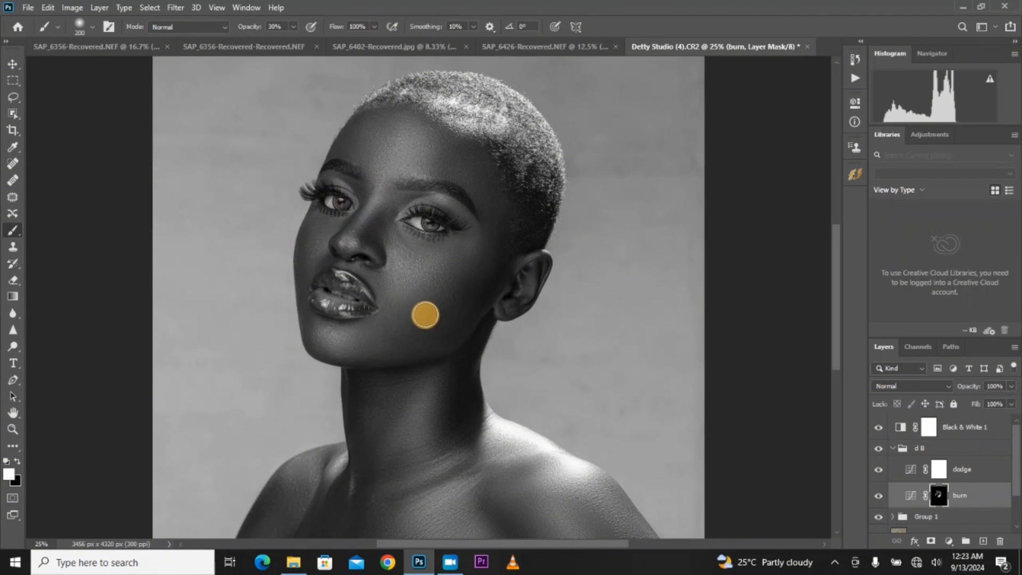
Paint the burn mask down the neck with a 300 px brush
scroll(415, 311, down, 3)
key(bracketright)
key(bracketright)
mouse_move(364, 328)
mouse_down()
mouse_move(369, 275)
mouse_move(368, 368)
mouse_move(438, 318)
mouse_move(454, 286)
mouse_move(472, 328)
mouse_move(423, 358)
mouse_move(372, 392)
mouse_up()
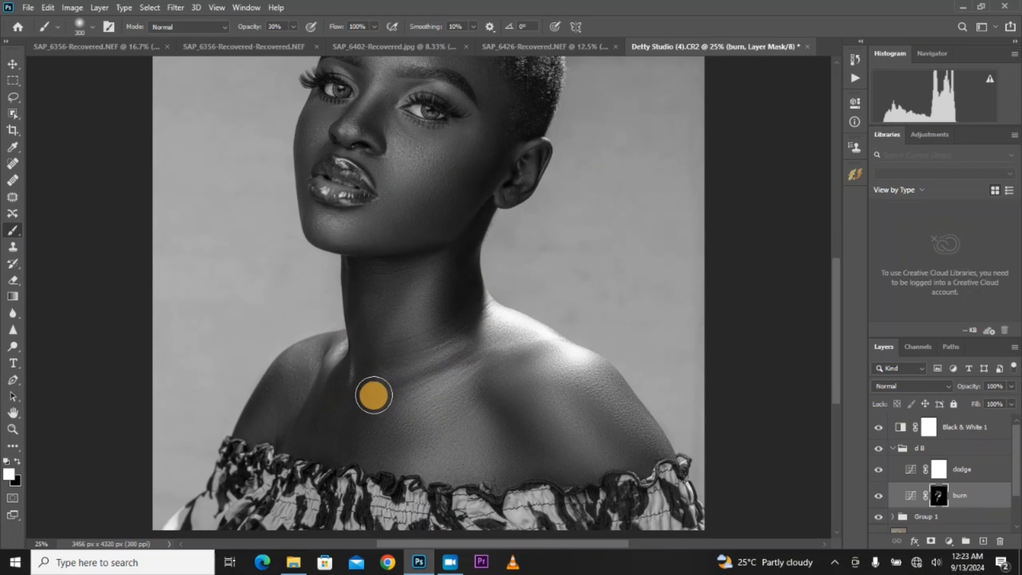
Paint the burn mask over the shoulders and chest with a brush of 400 to 500 px
scroll(372, 392, down, 2)
key(bracketright)
key(bracketright)
mouse_move(349, 318)
mouse_down()
mouse_move(332, 362)
mouse_move(297, 322)
mouse_up()
click(399, 362)
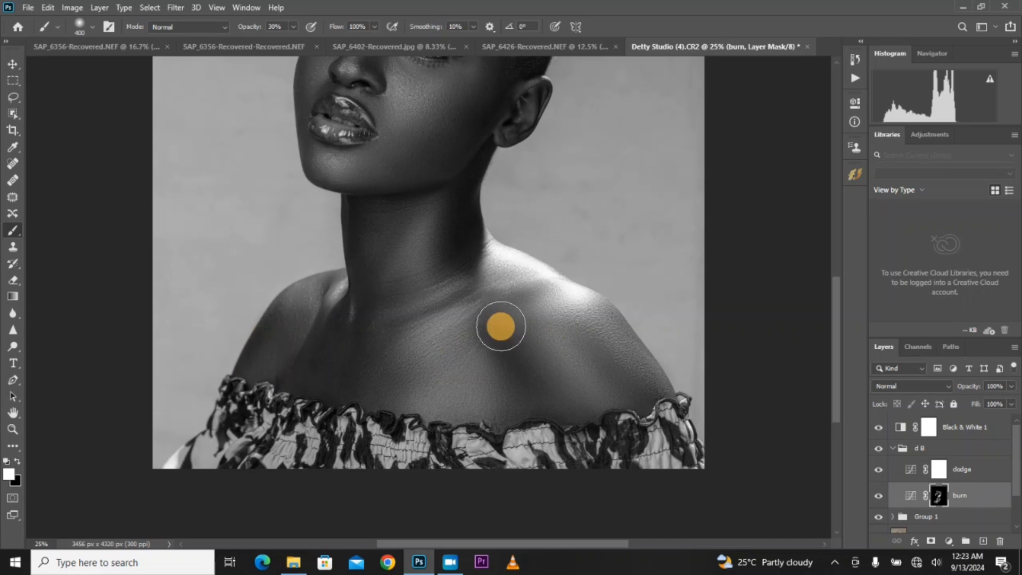
click(525, 394)
key(bracketleft)
click(598, 346)
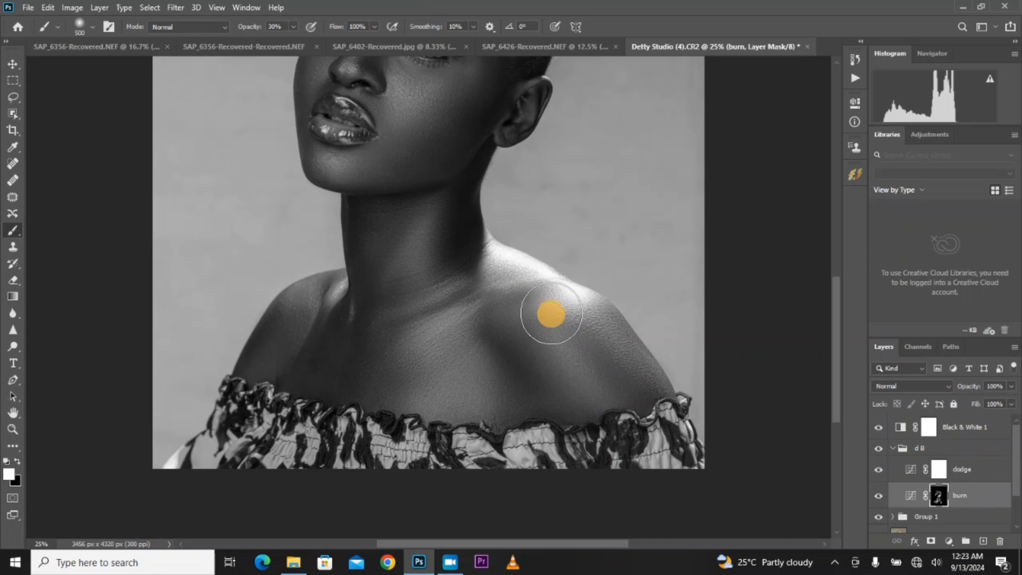
key(bracketright)
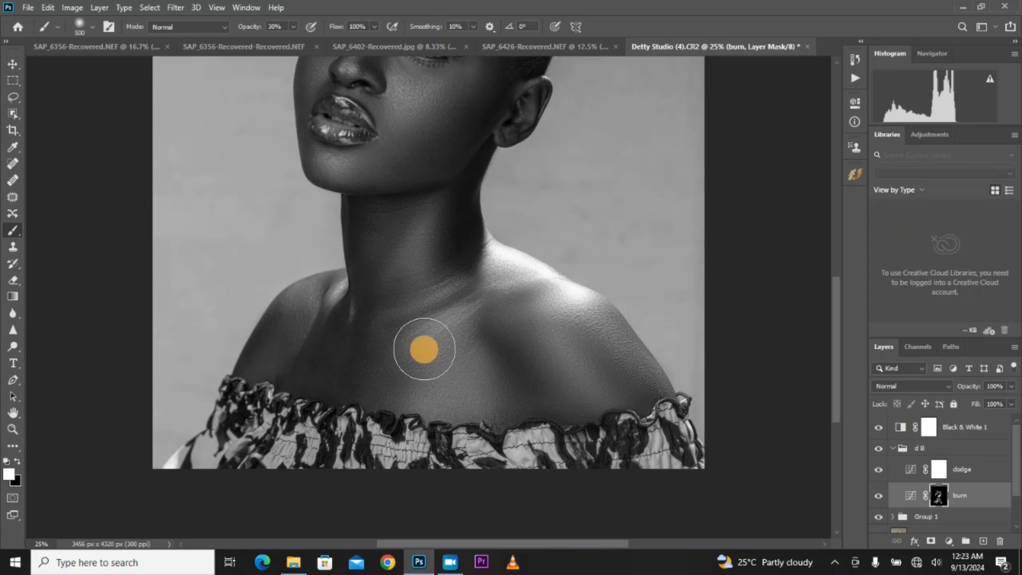
Invert the dodge layer's mask to black and paint white along the neck and collarbone with a 500 px brush
click(963, 473)
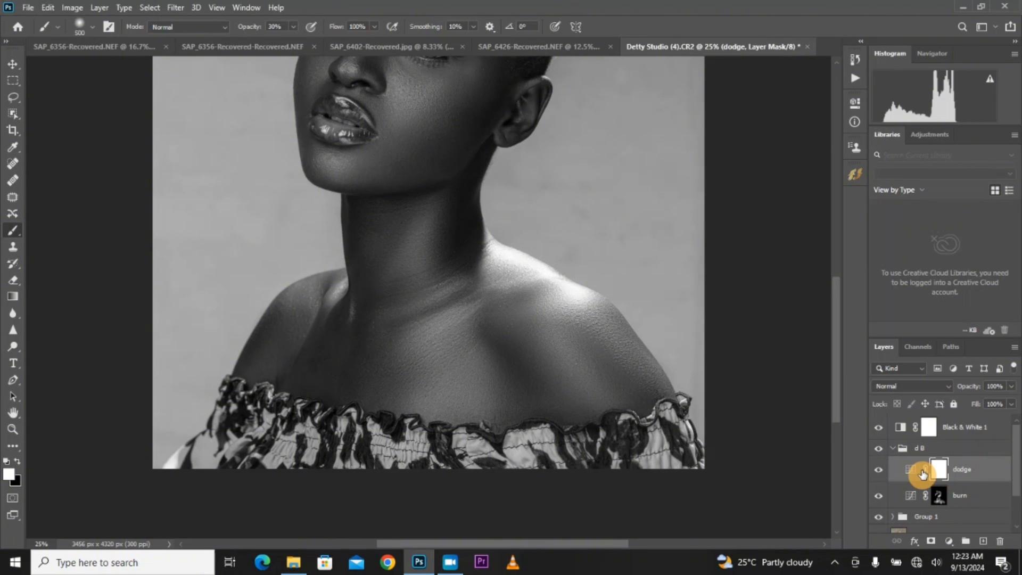
key(ctrl+i)
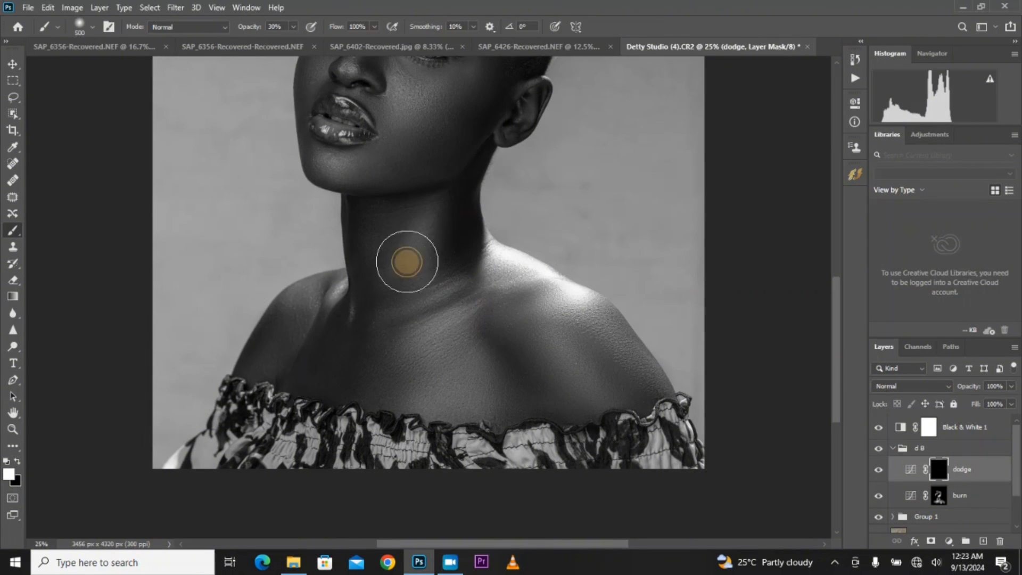
mouse_move(491, 281)
mouse_down()
mouse_move(553, 298)
mouse_move(626, 380)
mouse_move(587, 326)
mouse_move(516, 280)
mouse_move(466, 319)
mouse_move(480, 399)
mouse_move(452, 325)
mouse_move(437, 347)
mouse_move(410, 291)
mouse_up()
Paint white on the dodge mask over the face, including the forehead, nose and cheeks, with a brush of 300 down to 175 px
scroll(511, 176, up, 3)
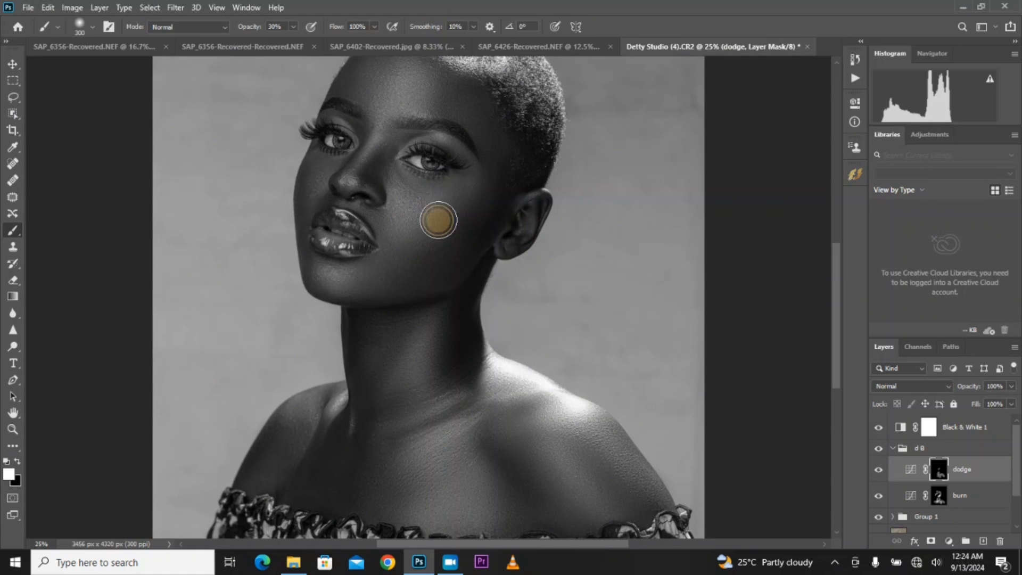
key(bracketleft)
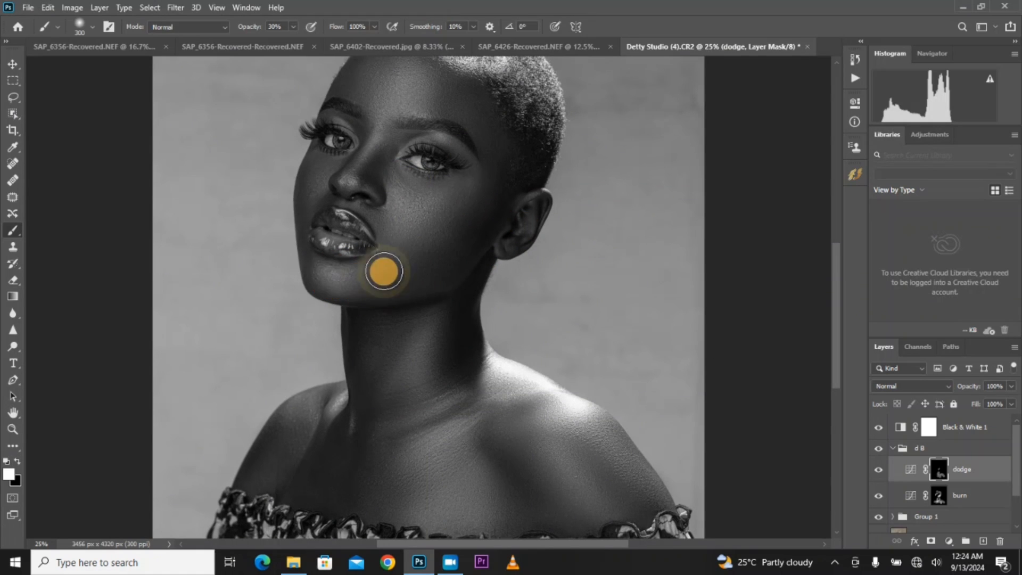
key(p)
scroll(372, 159, up, 2)
drag(383, 137, 362, 125)
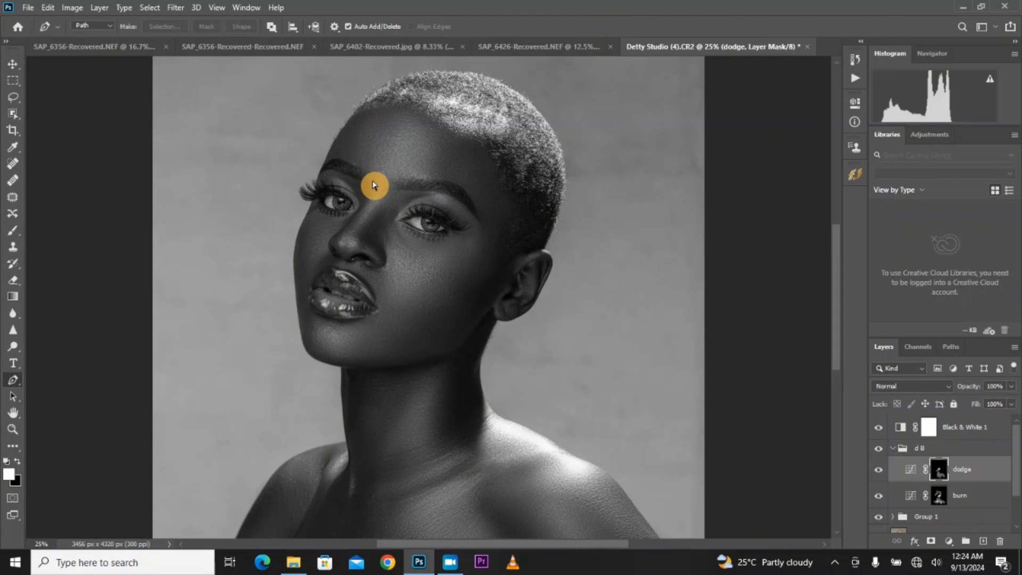
click(12, 234)
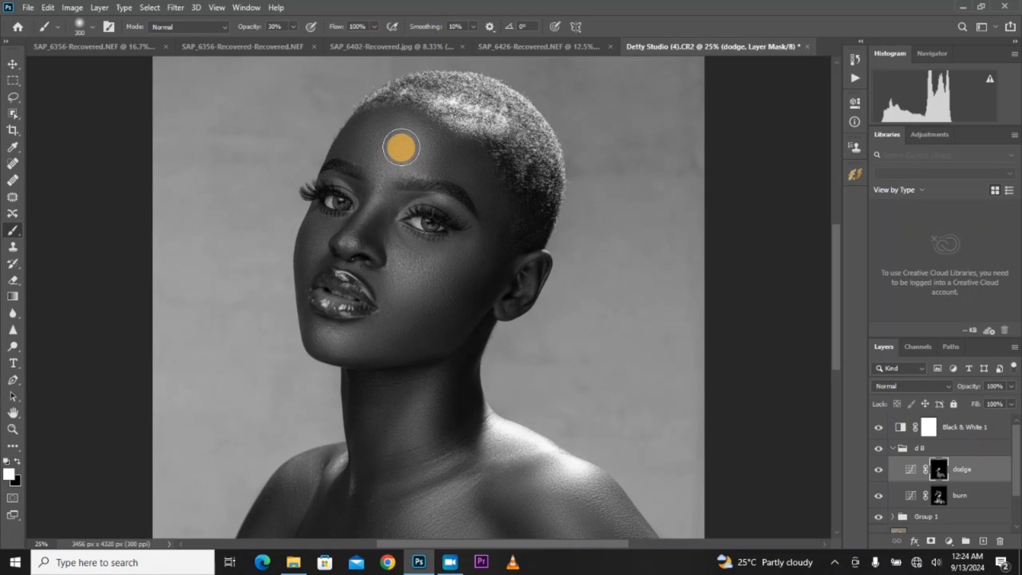
click(349, 231)
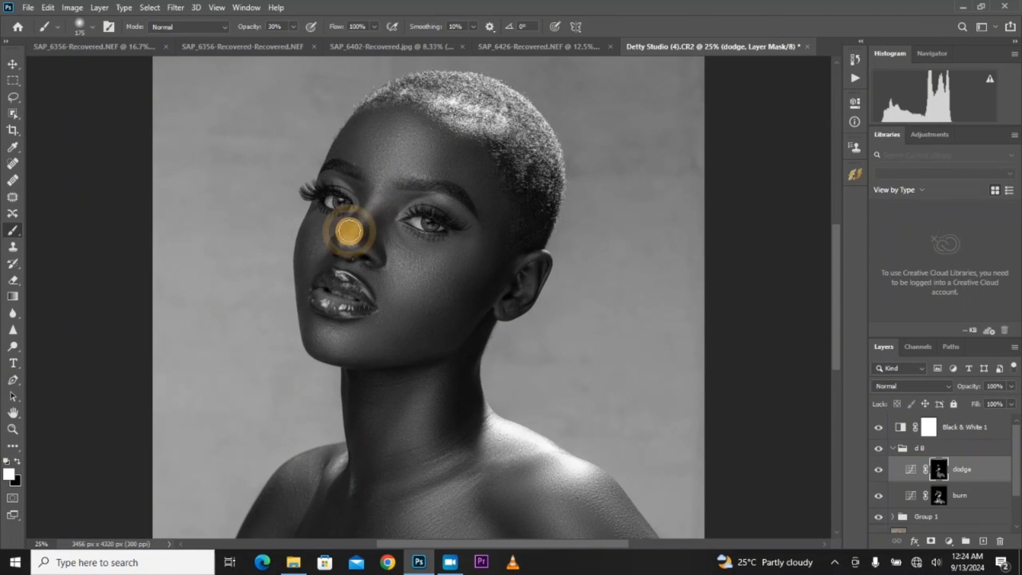
click(435, 201)
click(310, 249)
drag(310, 249, 312, 232)
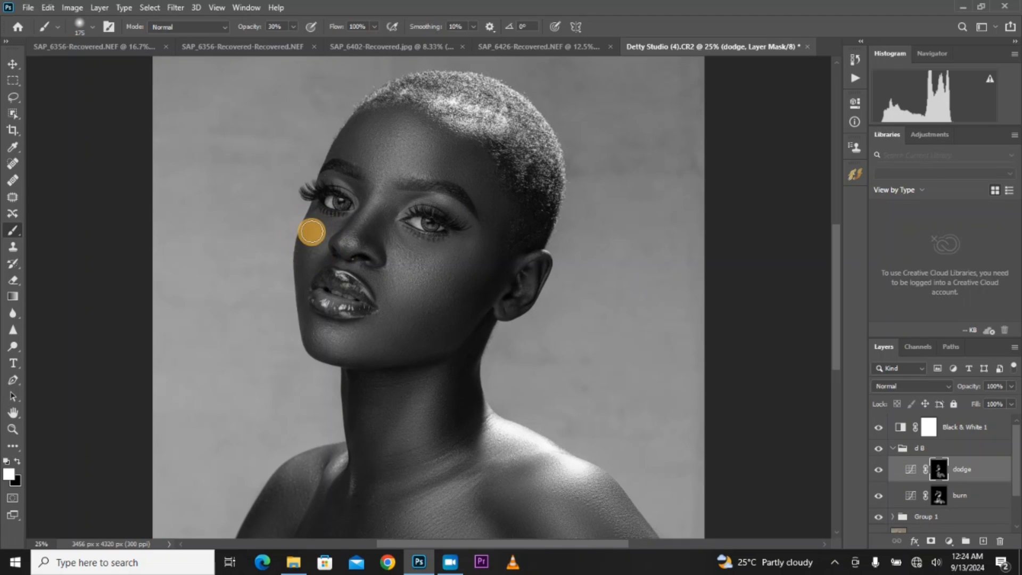
Paint the dodge mask over both shoulders with a brush of 200 to 250 px
key(bracketright)
key(bracketright)
key(bracketright)
scroll(349, 352, down, 3)
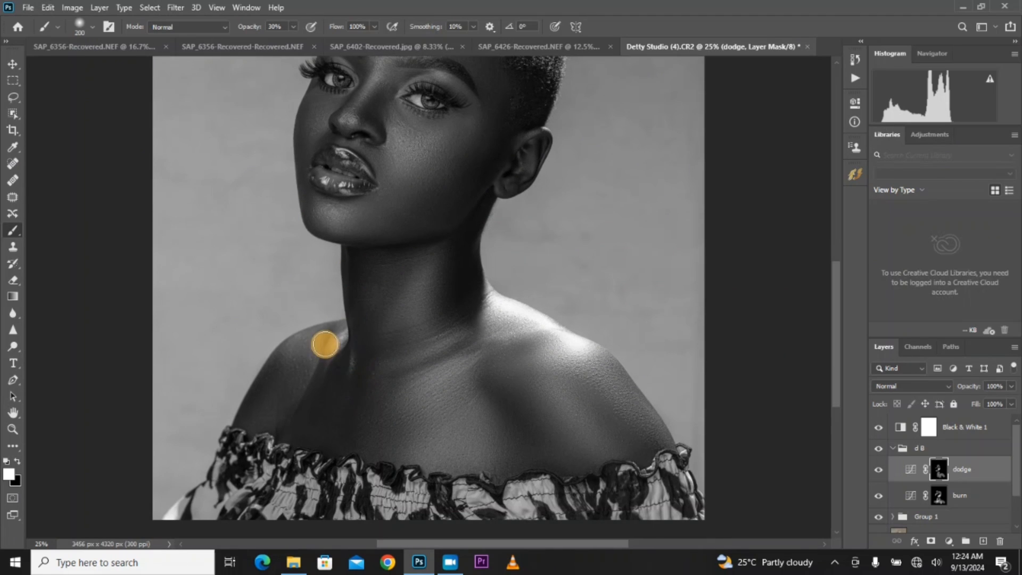
drag(291, 373, 286, 418)
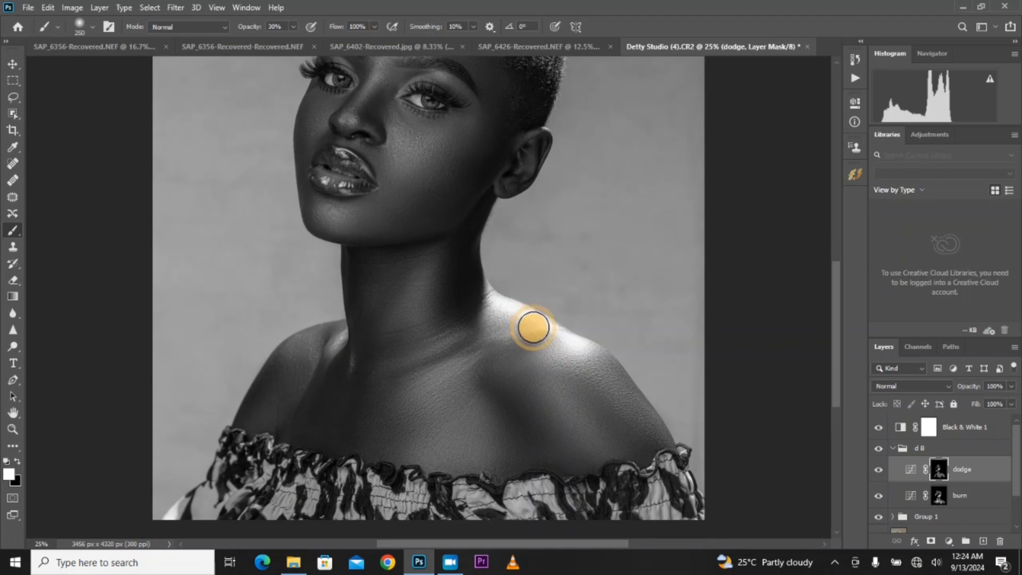
click(533, 326)
Return to the burn mask and paint further over the cheeks with a brush of about 300 px
click(962, 499)
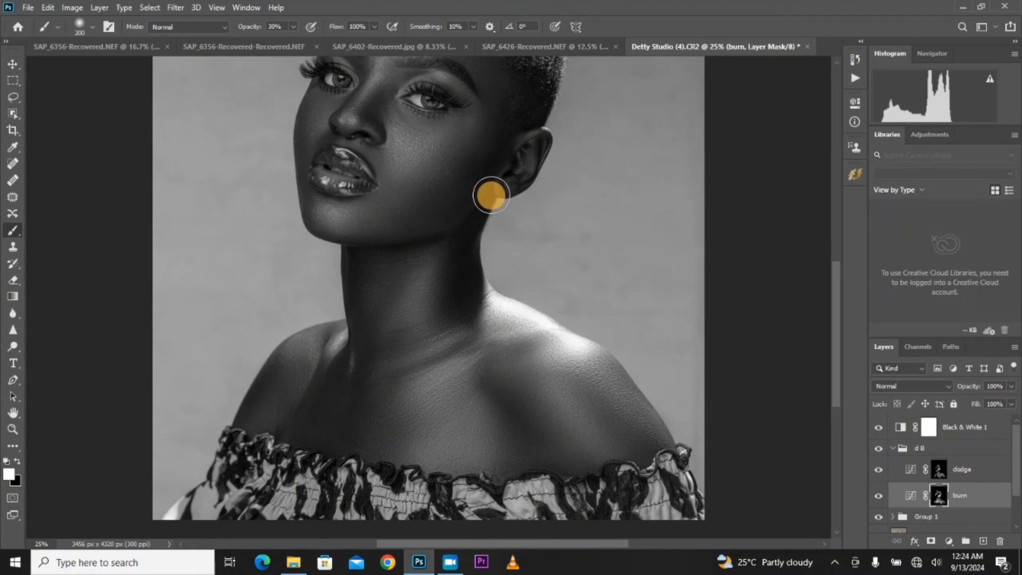
key(bracketright)
key(bracketright)
drag(447, 172, 421, 199)
key(bracketleft)
mouse_move(461, 147)
mouse_down()
mouse_move(424, 195)
mouse_move(398, 213)
mouse_up()
mouse_move(434, 209)
mouse_down()
mouse_move(424, 217)
mouse_move(415, 194)
mouse_move(447, 199)
mouse_move(466, 183)
mouse_up()
drag(478, 152, 444, 181)
mouse_move(317, 159)
mouse_down()
mouse_move(305, 137)
mouse_move(307, 147)
mouse_up()
Hide the Black & White helper layer and collapse the d B group, keeping the group selected
click(1004, 469)
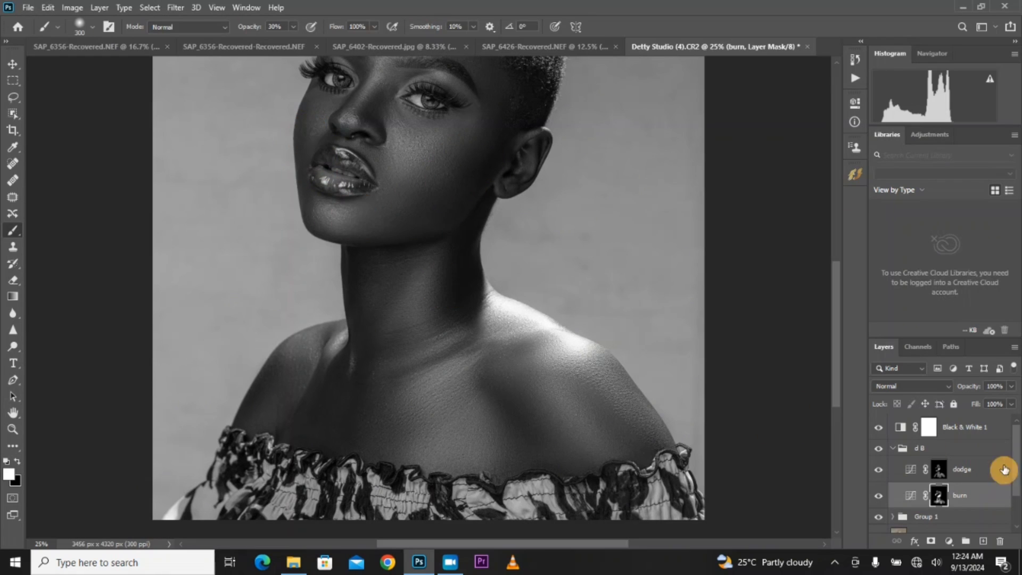
click(881, 437)
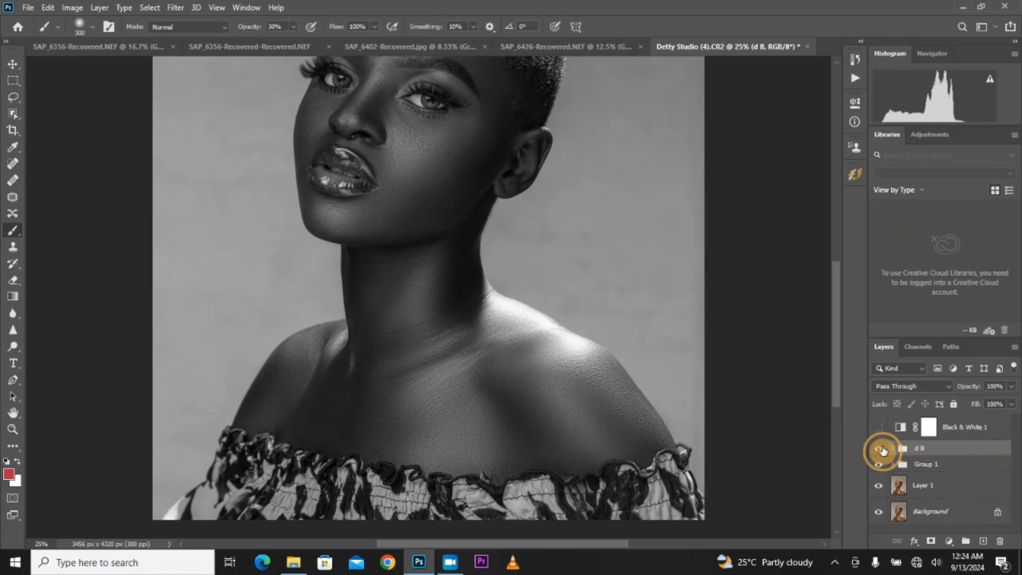
key(ctrl+minus)
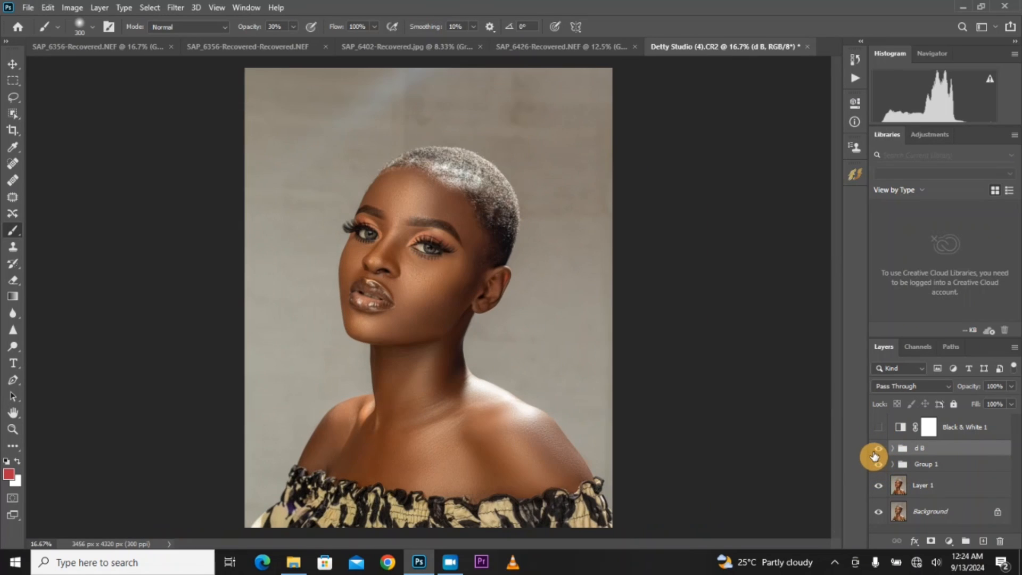
Compare the portrait with and without the d B group and examine the dodge and burn effect on the face up close
click(878, 449)
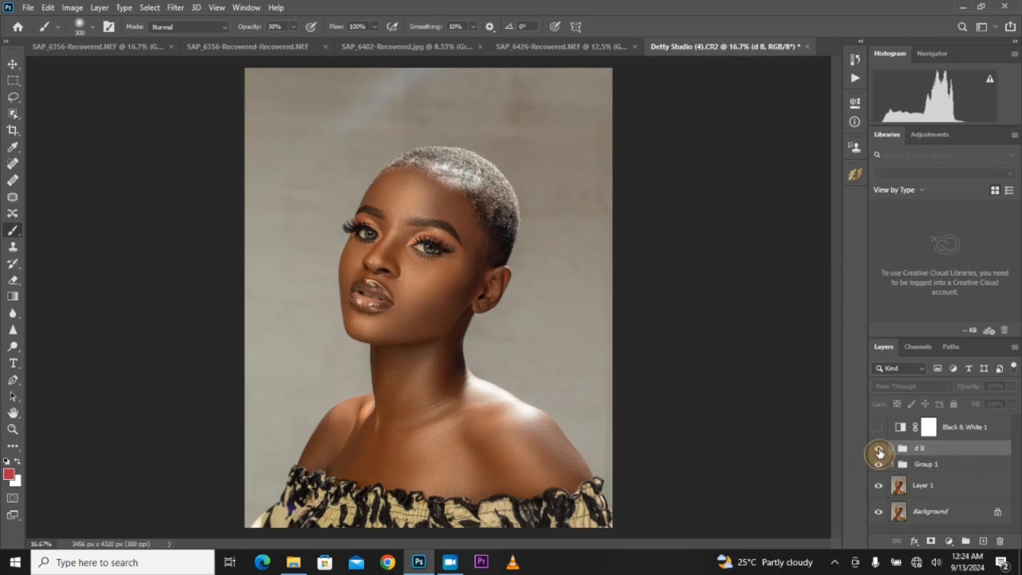
click(879, 451)
click(878, 451)
click(879, 451)
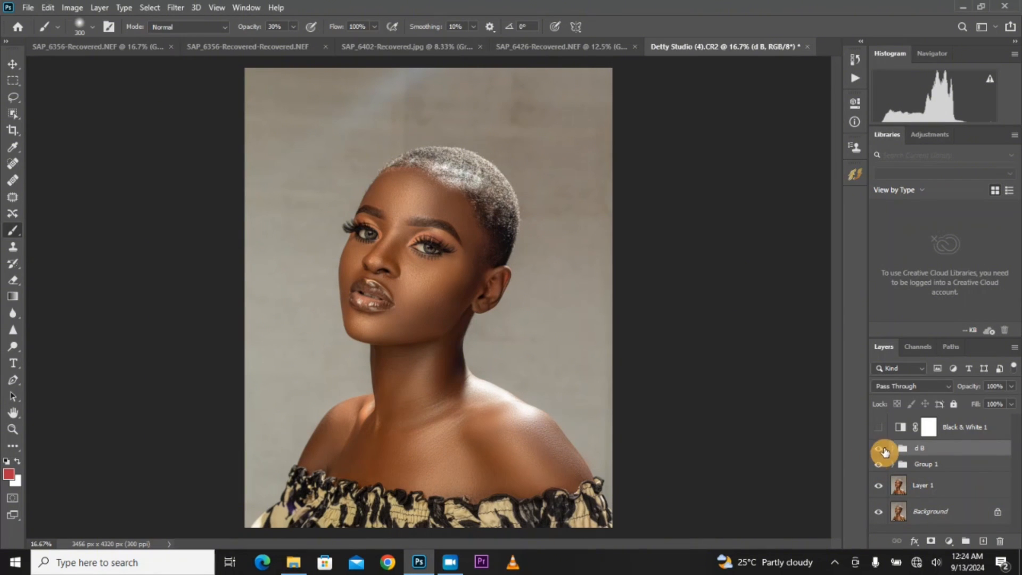
click(879, 450)
click(879, 448)
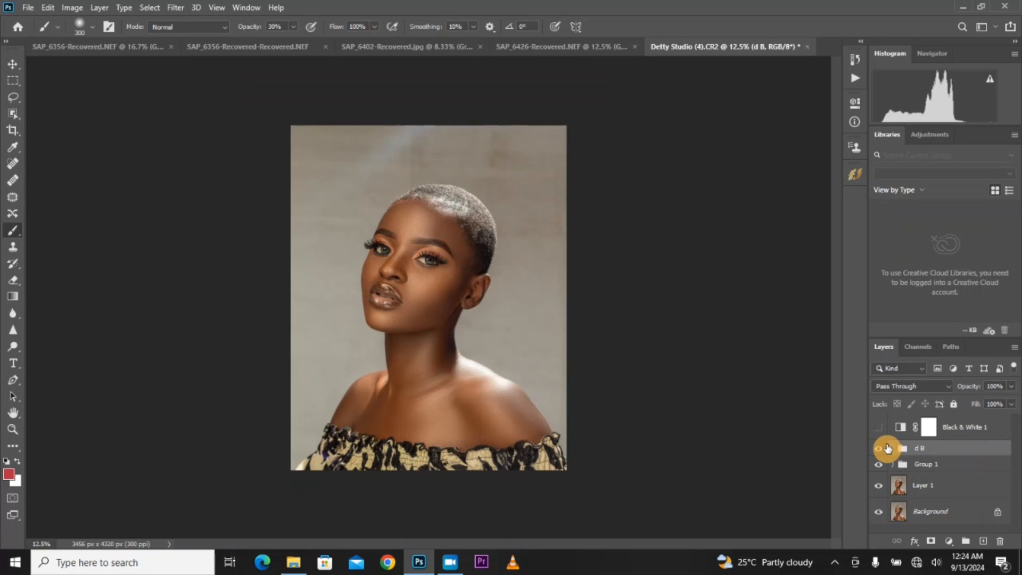
scroll(444, 277, up, 3)
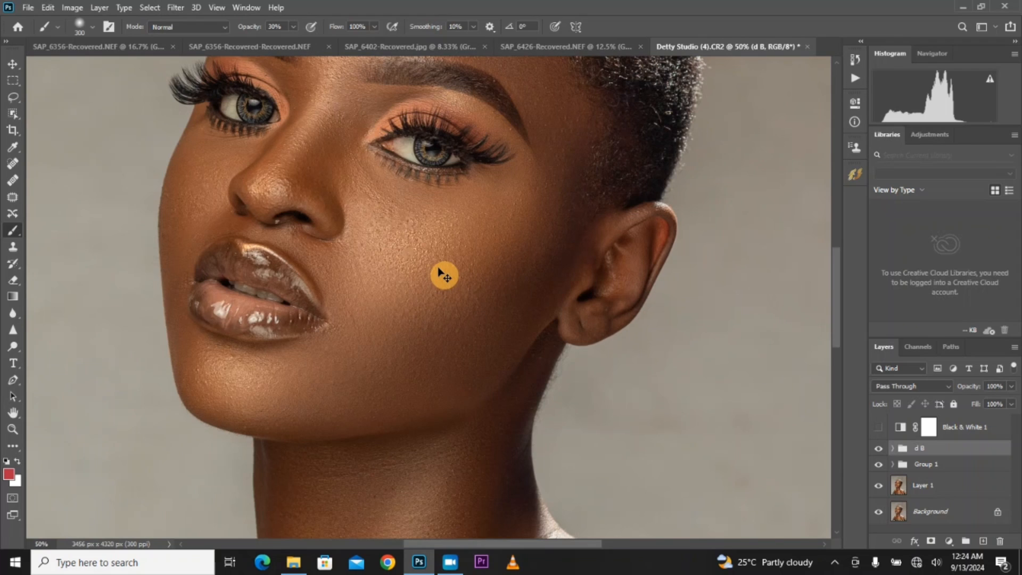
scroll(445, 275, down, 3)
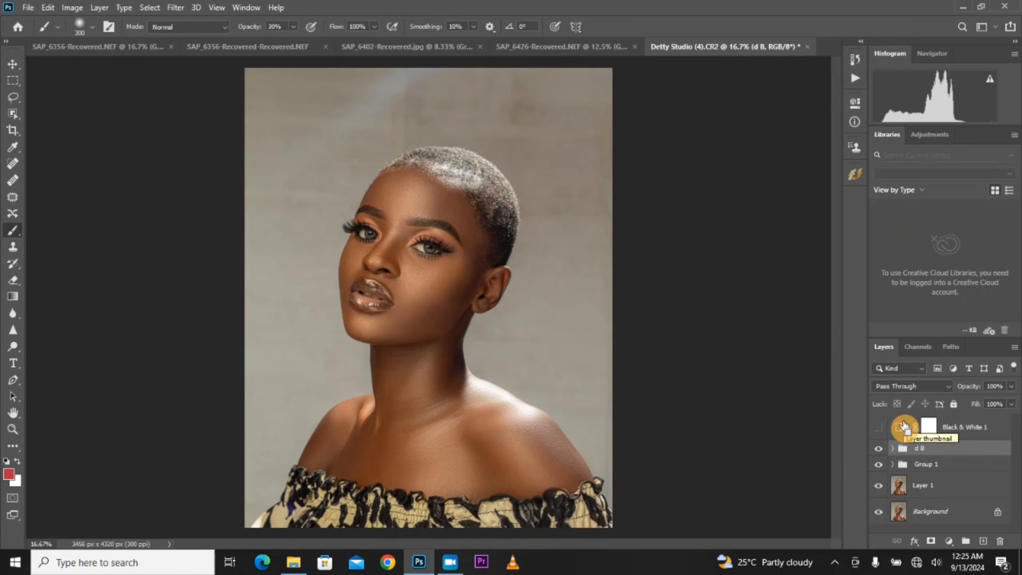
Stamp the visible layers into a new layer, then add a Selective Color adjustment with Yellows at Cyan -15% and Yellow +3%
key(ctrl+shift+alt+e)
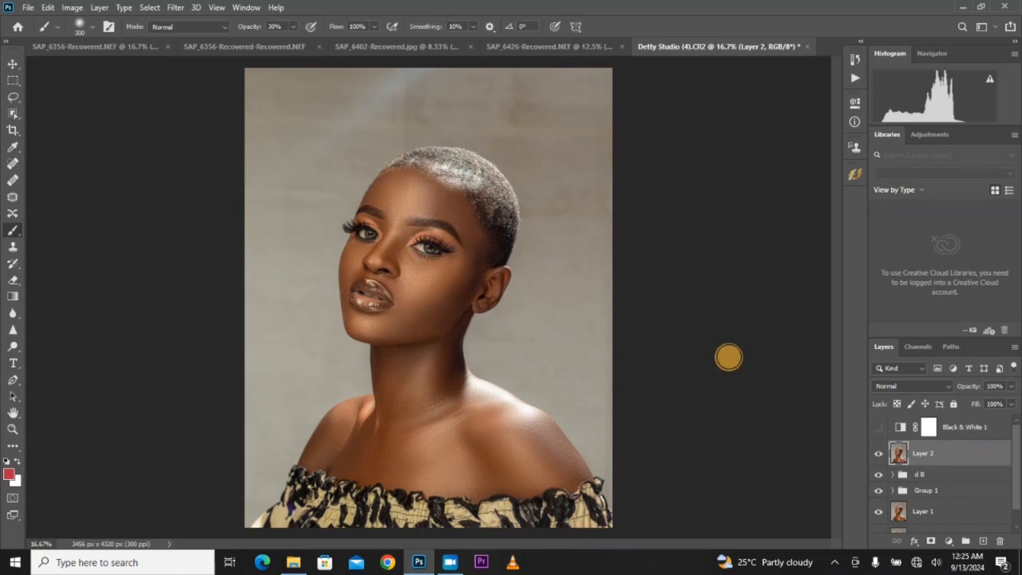
click(949, 541)
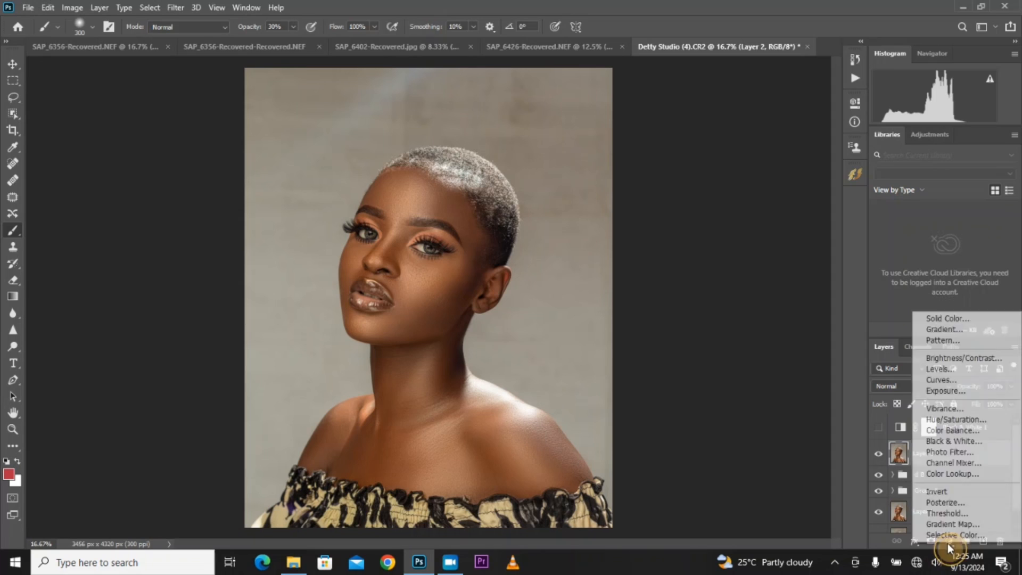
click(934, 387)
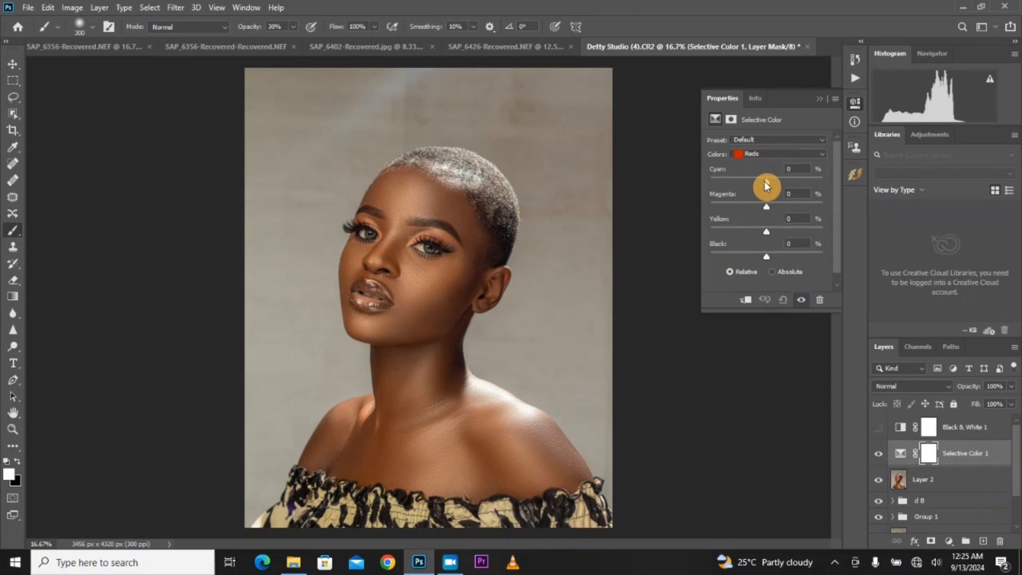
drag(764, 181, 759, 184)
click(766, 160)
click(764, 180)
drag(767, 232, 767, 230)
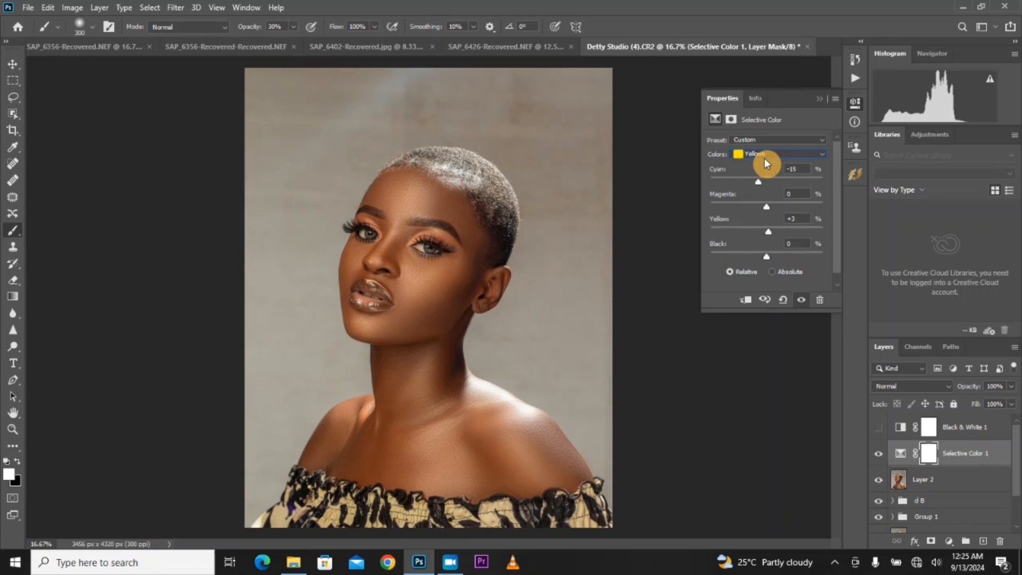
click(820, 98)
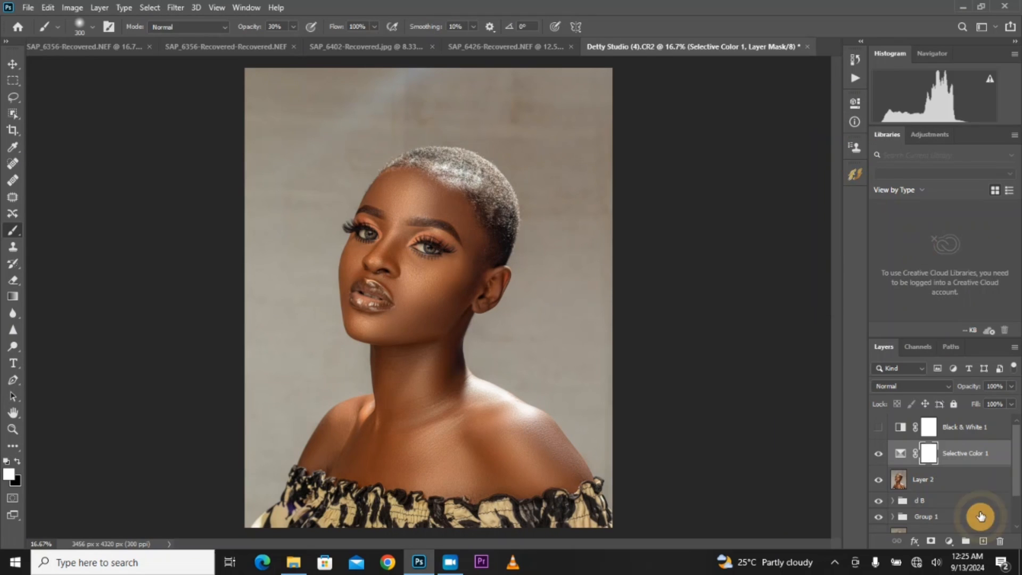
Add a Color Balance adjustment layer and set its Midtones to Cyan–Red +2 and Yellow–Blue +2
click(949, 540)
click(947, 426)
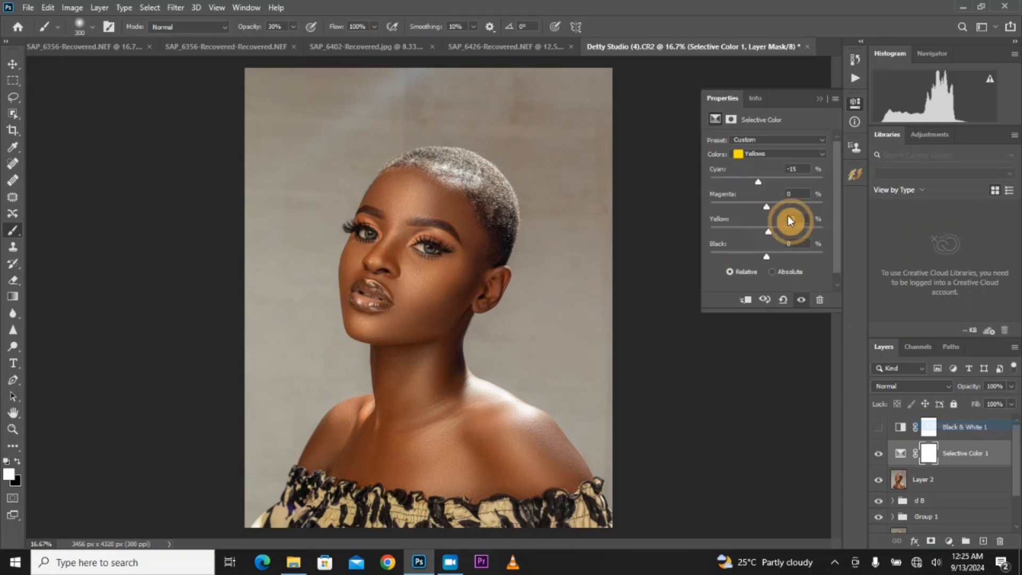
click(773, 143)
click(772, 155)
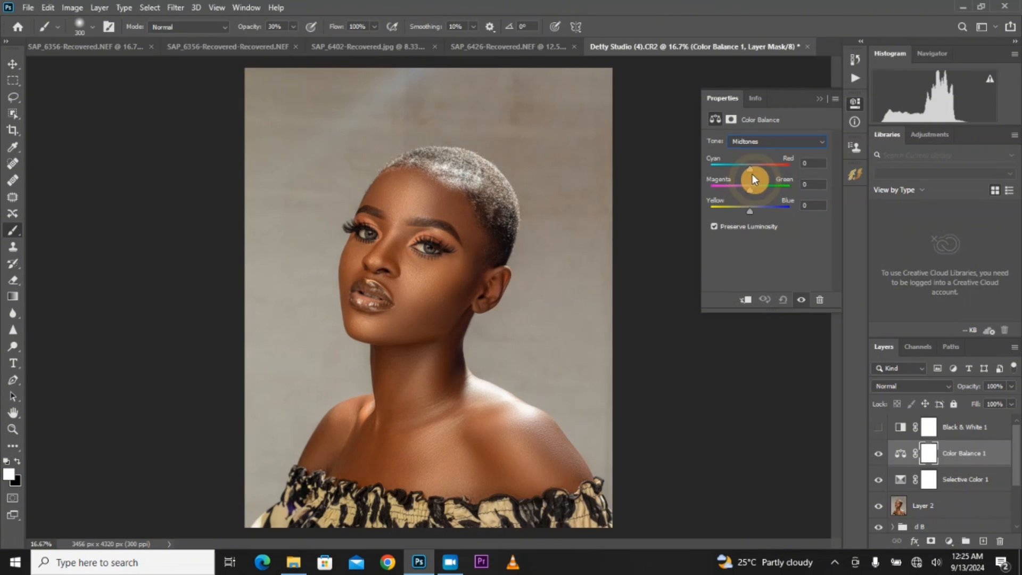
click(750, 170)
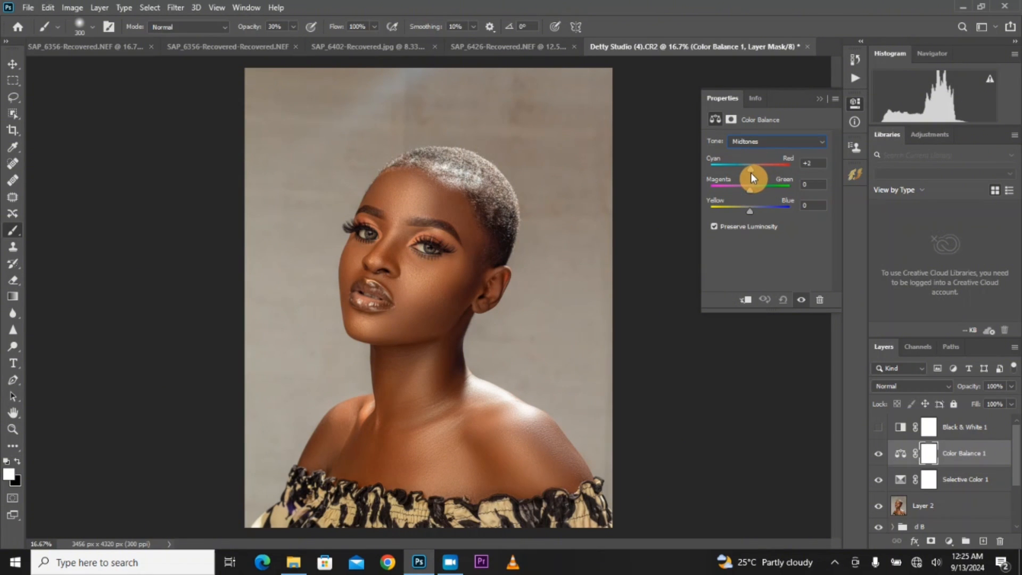
click(751, 211)
Set the Color Balance Highlights to Cyan–Red -12 and Yellow–Blue -15
click(767, 142)
click(749, 171)
drag(748, 213, 742, 215)
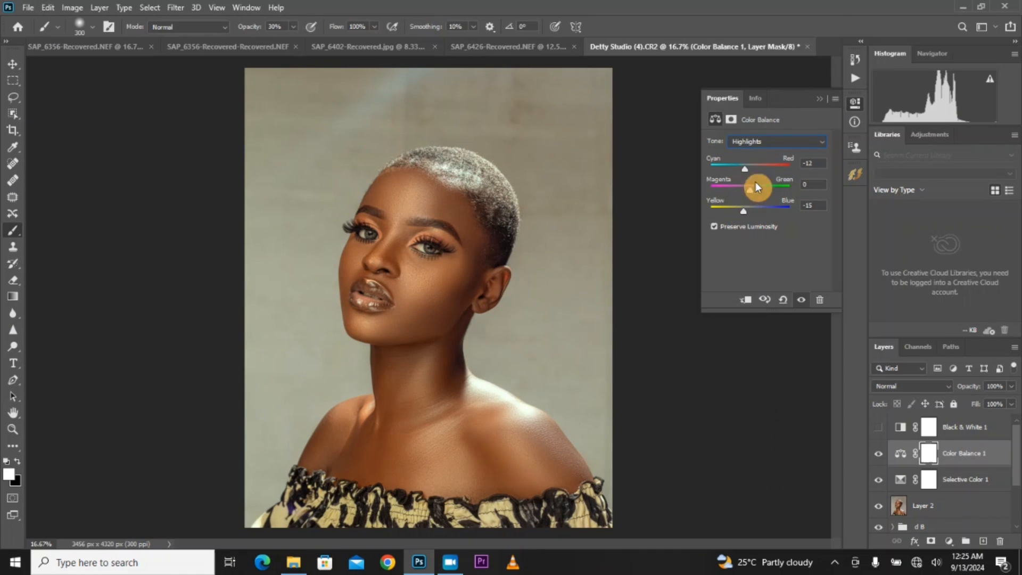
Fine-tune the Color Balance Midtones and compare the portrait with the adjustment switched off and on
click(769, 139)
click(761, 159)
drag(748, 167, 753, 169)
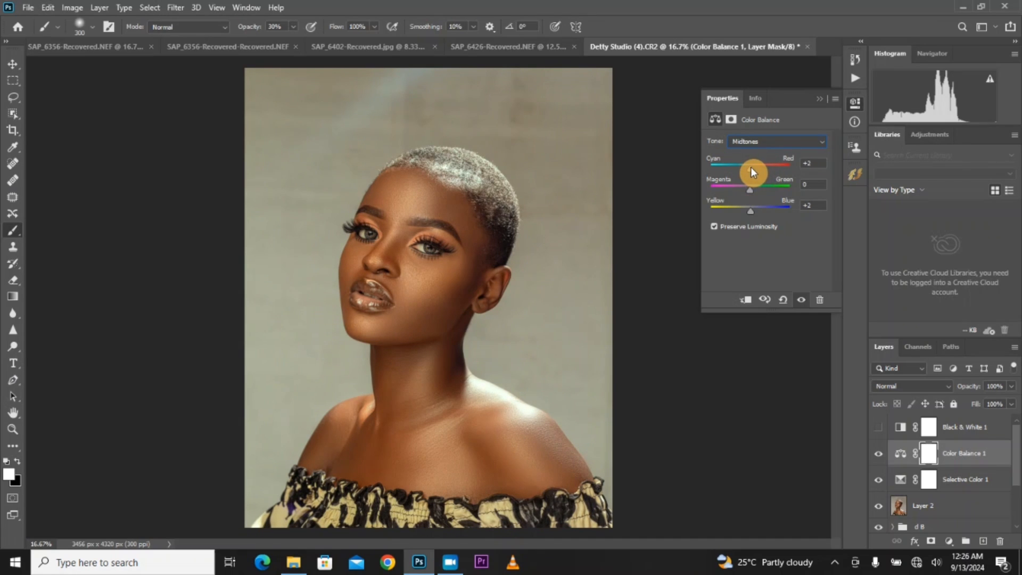
click(749, 209)
click(802, 300)
click(802, 299)
click(822, 99)
Add a Photo Filter layer using Warming Filter (85) at 5% density and set the layer's opacity to 50%
click(949, 541)
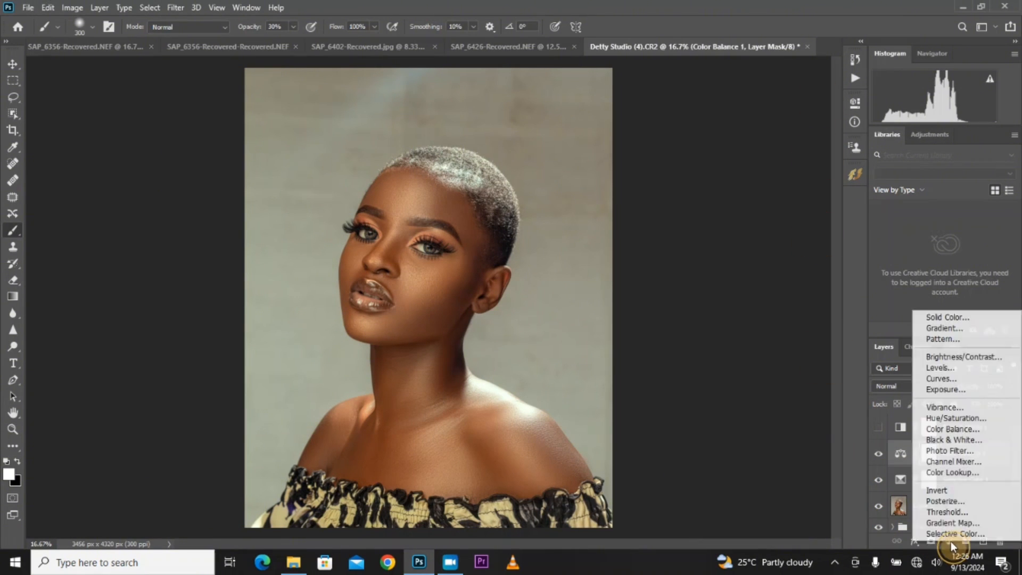
click(947, 450)
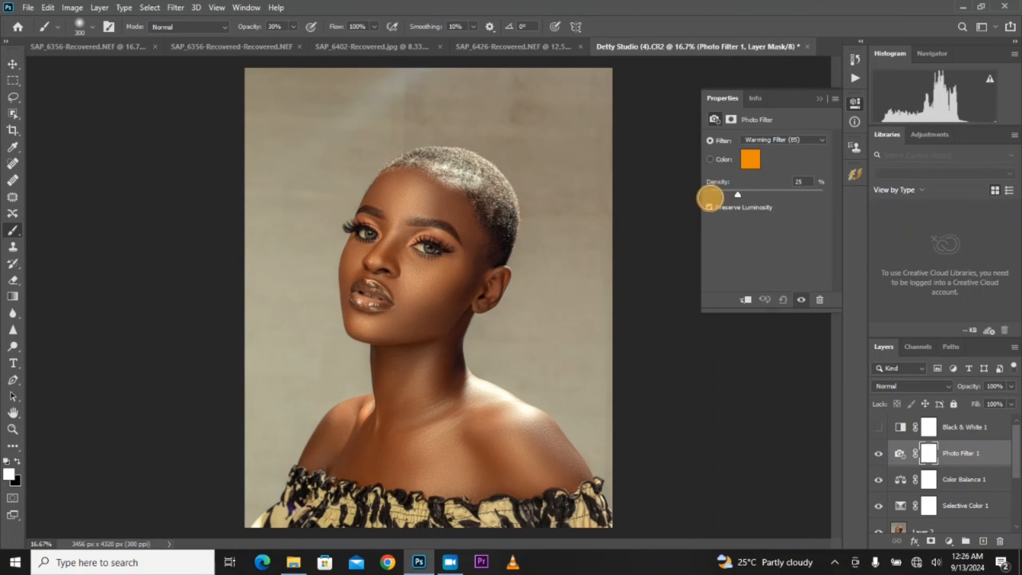
drag(717, 196, 714, 196)
click(802, 296)
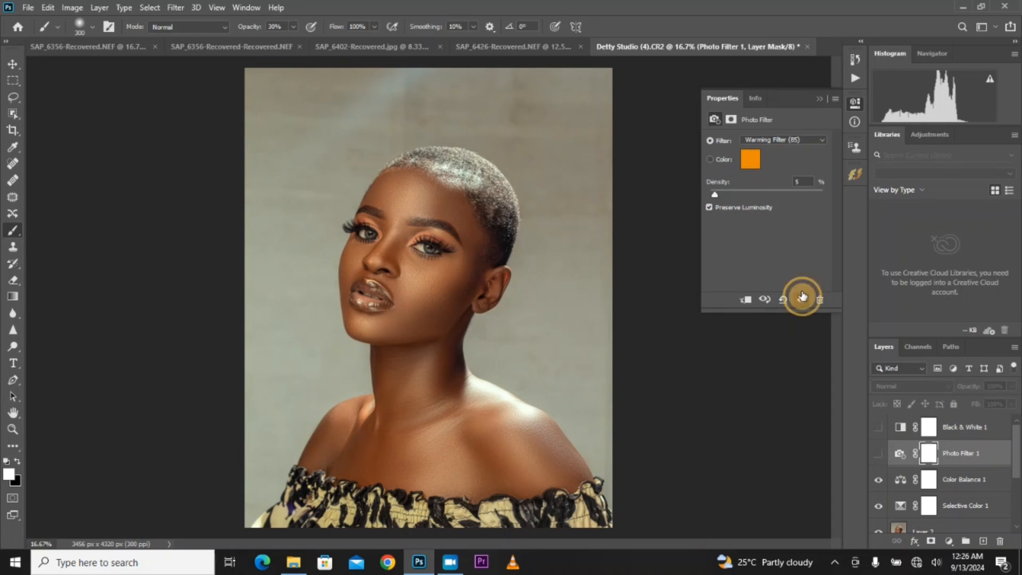
click(821, 99)
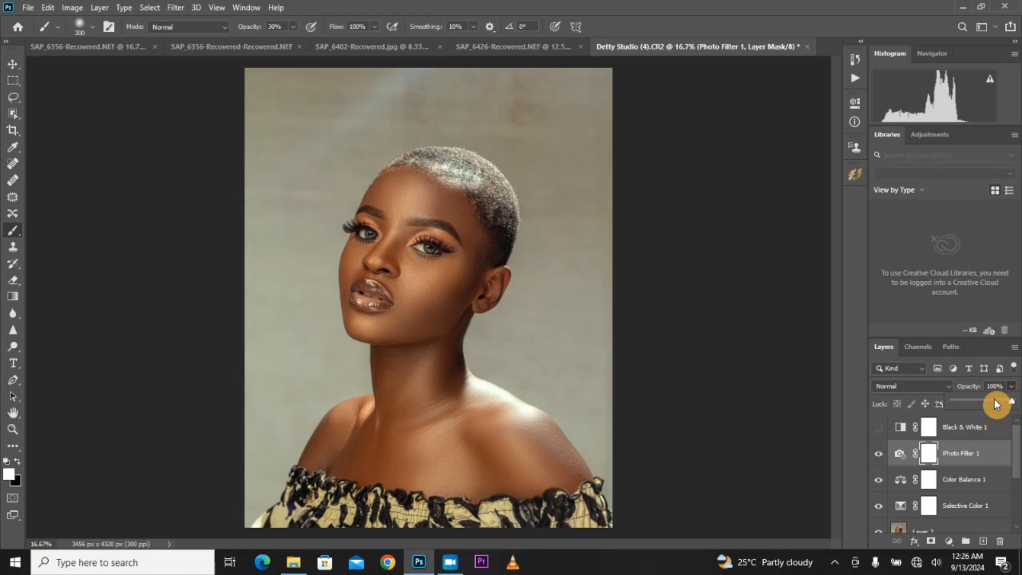
drag(997, 404, 991, 403)
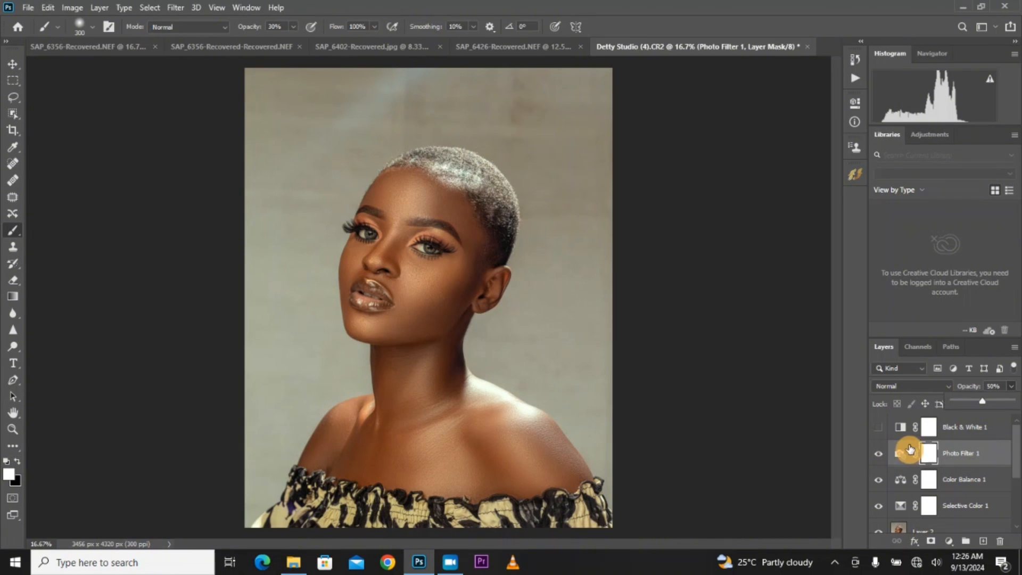
Show the Black & White layer and invert its mask to black
click(877, 428)
click(958, 432)
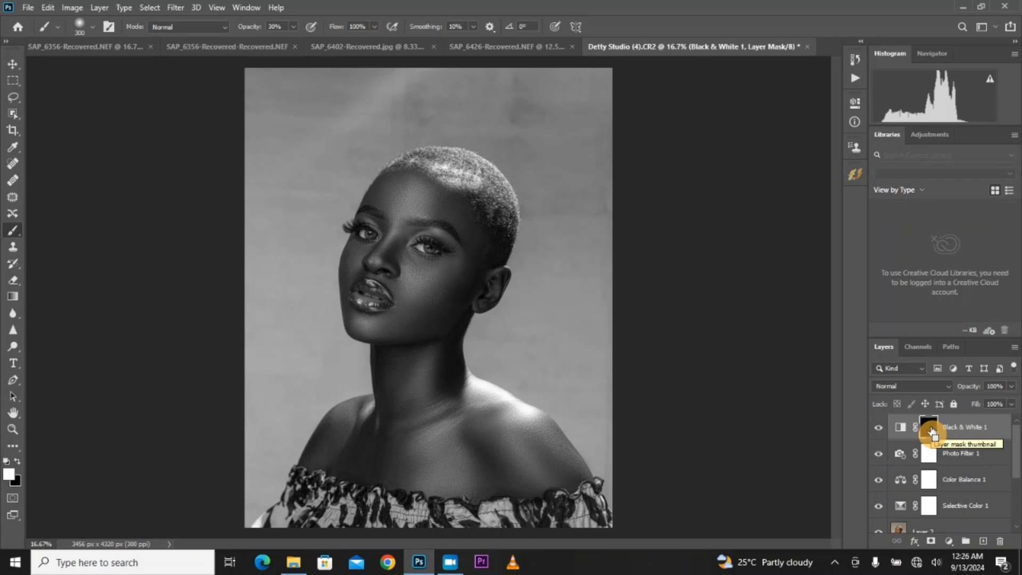
key(ctrl+i)
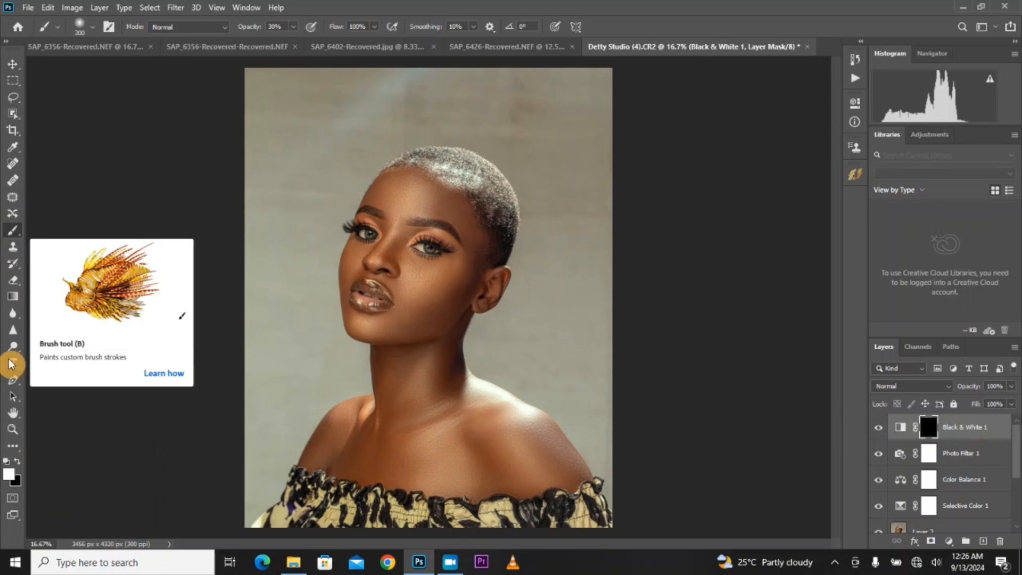
Paint the Black & White mask over the white of the model's left eye with a 15 to 20 px brush at 100% opacity
click(295, 27)
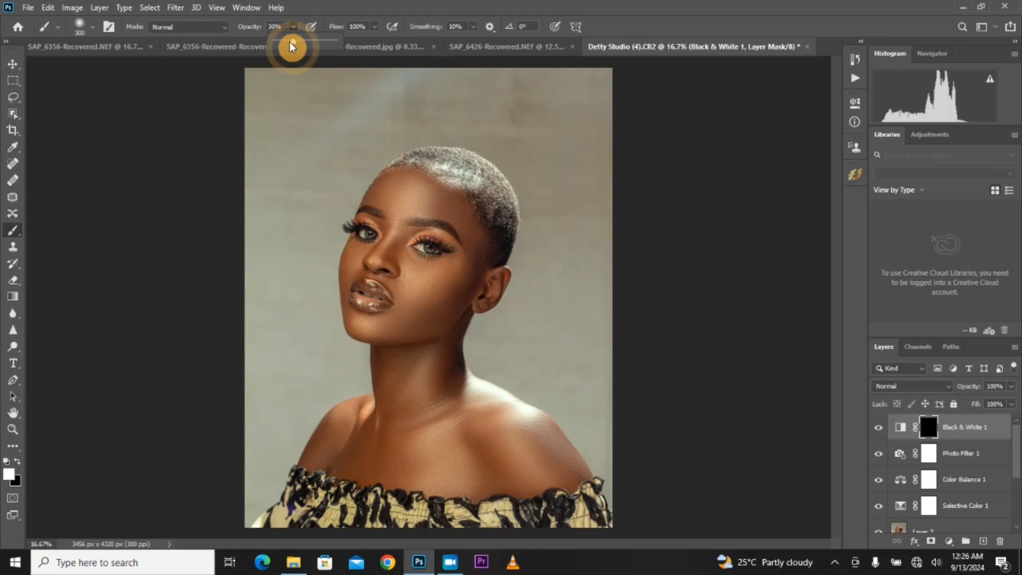
drag(291, 44, 423, 64)
click(761, 208)
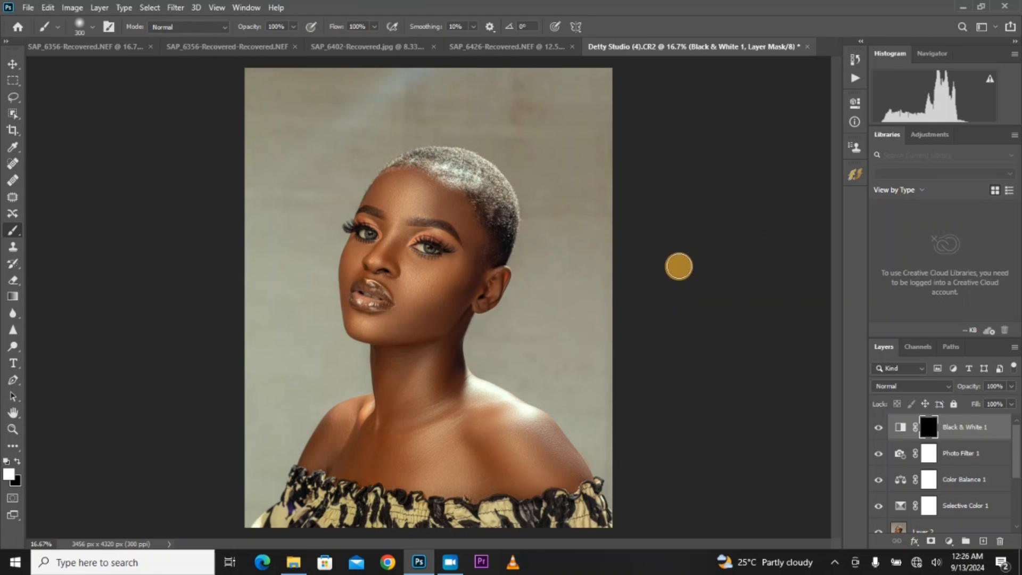
key(ctrl+plus)
key(ctrl+plus)
key(ctrl+plus)
scroll(406, 201, up, 3)
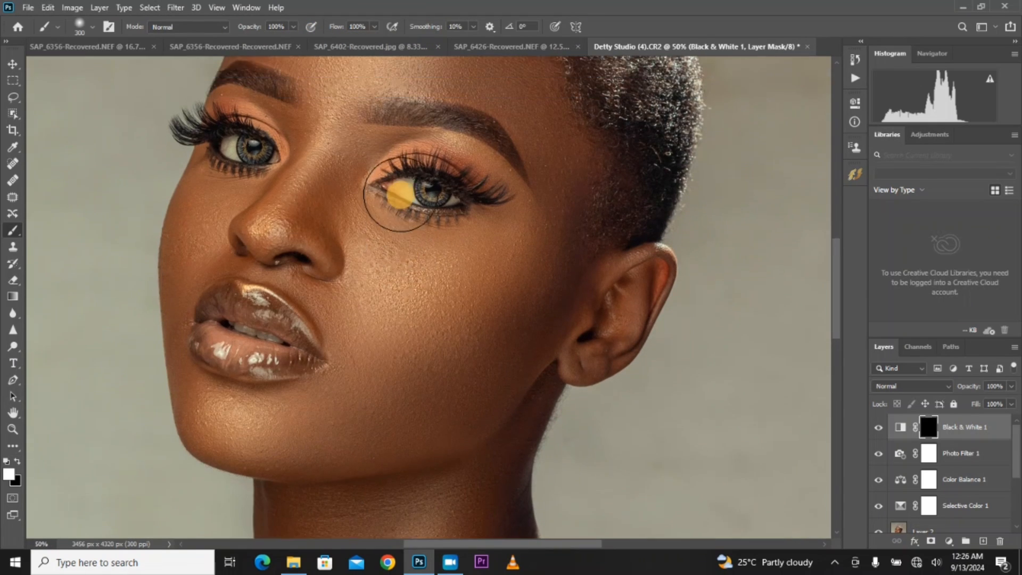
key(ctrl+plus)
key(ctrl+plus)
key(ctrl+plus)
scroll(449, 206, up, 3)
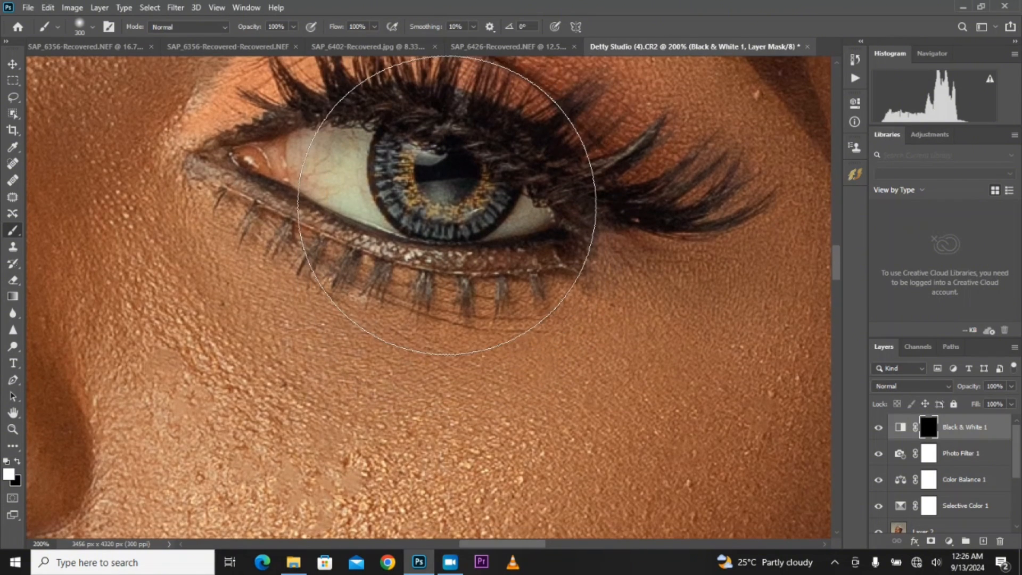
key(bracketleft)
key(bracketleft)
key(bracketleft)
key(bracketleft)
key(bracketleft)
key(bracketleft)
key(bracketleft)
key(bracketleft)
key(bracketleft)
key(bracketleft)
key(bracketleft)
key(bracketleft)
key(bracketleft)
mouse_move(345, 196)
mouse_down()
mouse_move(300, 188)
mouse_move(322, 171)
mouse_move(352, 170)
mouse_move(341, 214)
mouse_move(362, 233)
mouse_move(306, 207)
mouse_move(337, 223)
mouse_move(355, 194)
mouse_move(384, 254)
mouse_up()
key(bracketleft)
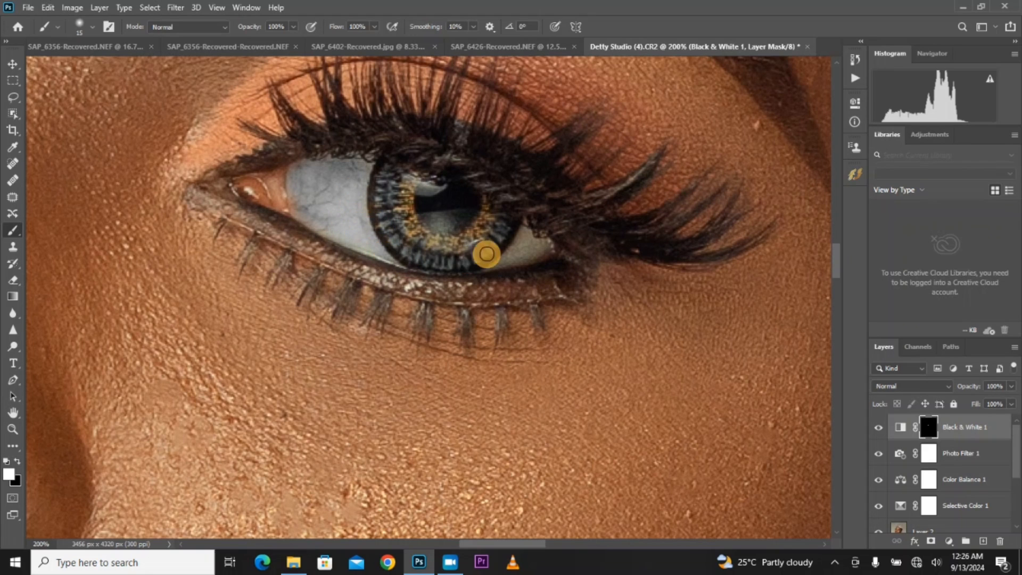
key(bracketright)
mouse_move(513, 247)
mouse_down()
mouse_move(527, 235)
mouse_move(513, 258)
mouse_up()
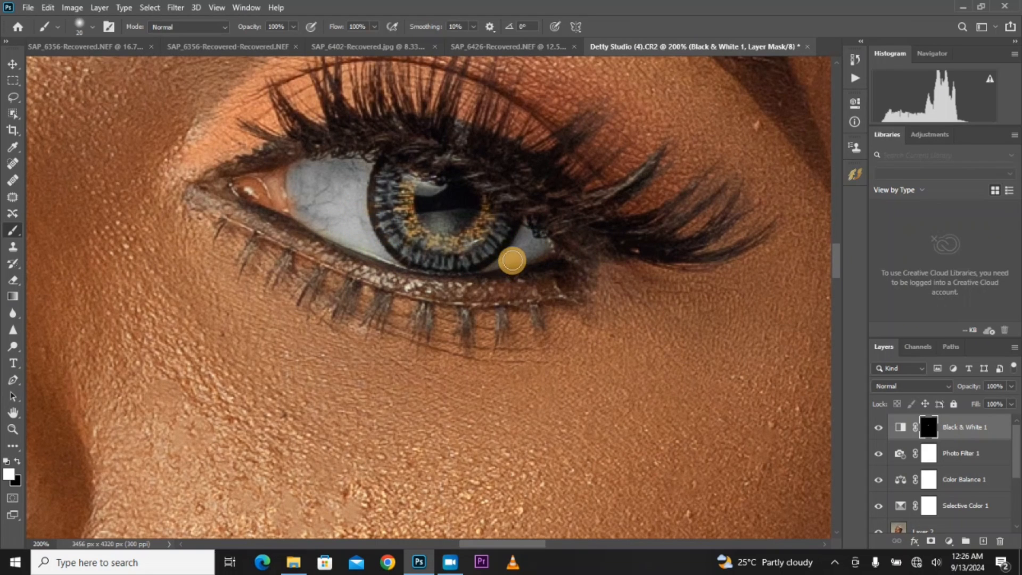
key(bracketleft)
Paint the same mask over the white and inner corner of the model's right eye with a brush of 20 to 25 px
drag(529, 544, 457, 544)
scroll(474, 319, up, 2)
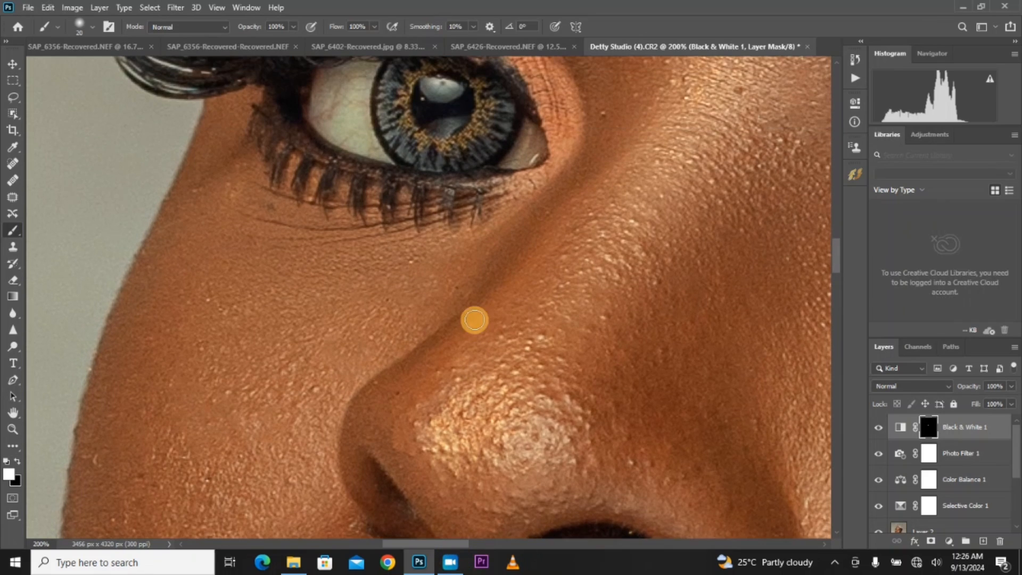
key(bracketright)
key(bracketright)
mouse_move(342, 131)
mouse_down()
mouse_move(363, 123)
mouse_move(350, 153)
mouse_move(369, 190)
mouse_move(329, 170)
mouse_up()
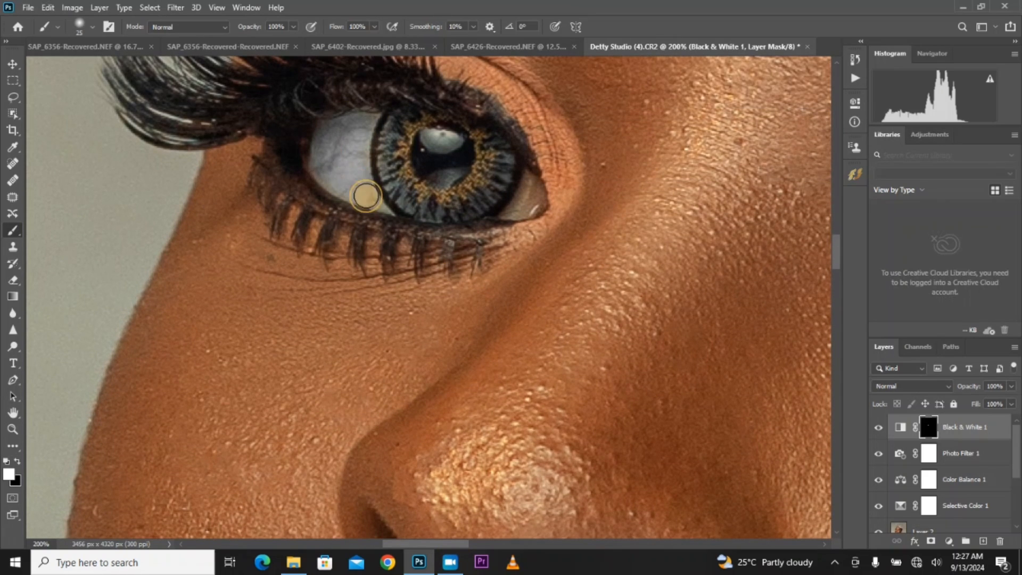
key(bracketleft)
key(bracketleft)
drag(528, 192, 504, 225)
Paint the Black & White mask over the teeth with a 20 px brush, filling in the edges at 10 px
key(ctrl+minus)
key(ctrl+minus)
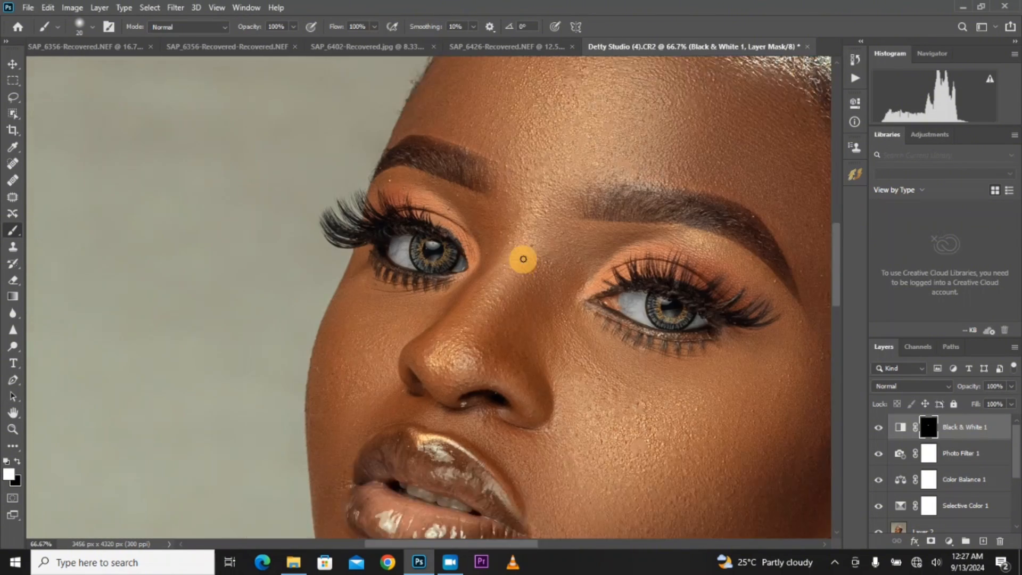
scroll(522, 258, down, 5)
key(ctrl+plus)
scroll(431, 252, down, 1)
key(ctrl+plus)
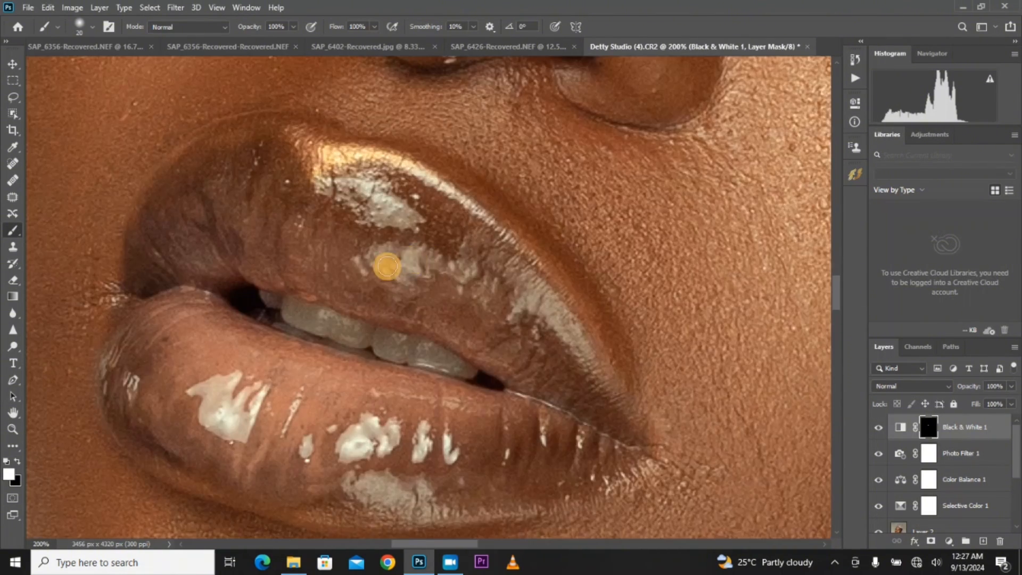
mouse_move(293, 316)
mouse_down()
mouse_move(292, 305)
mouse_move(359, 333)
mouse_move(290, 325)
mouse_move(363, 345)
mouse_move(379, 337)
mouse_move(465, 367)
mouse_move(447, 369)
mouse_up()
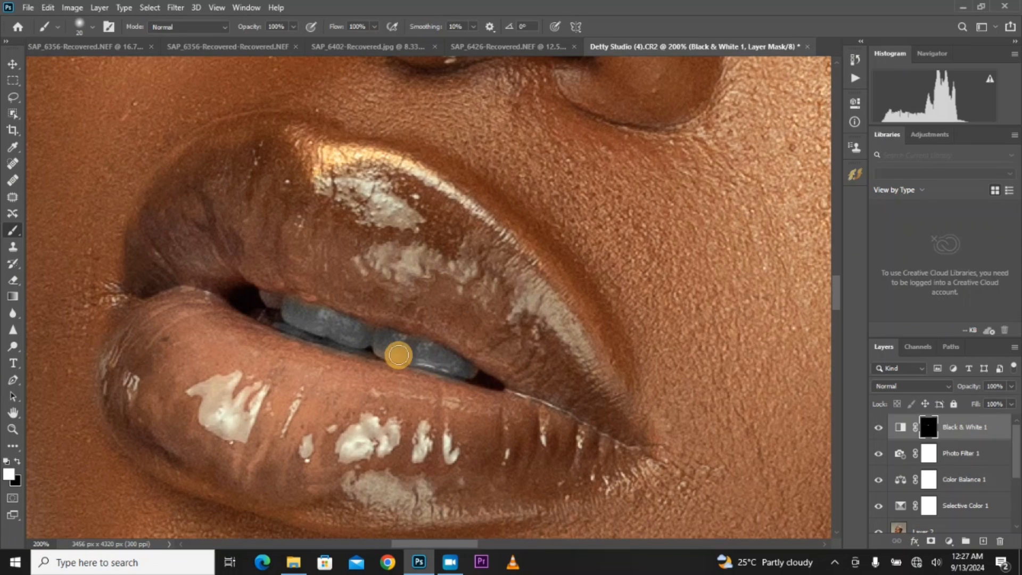
key(bracketleft)
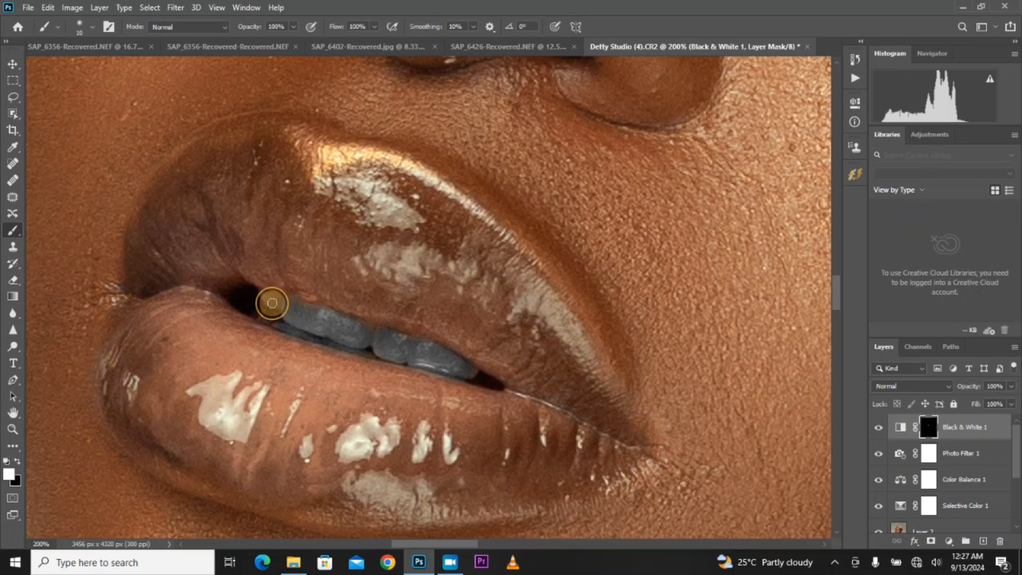
click(265, 299)
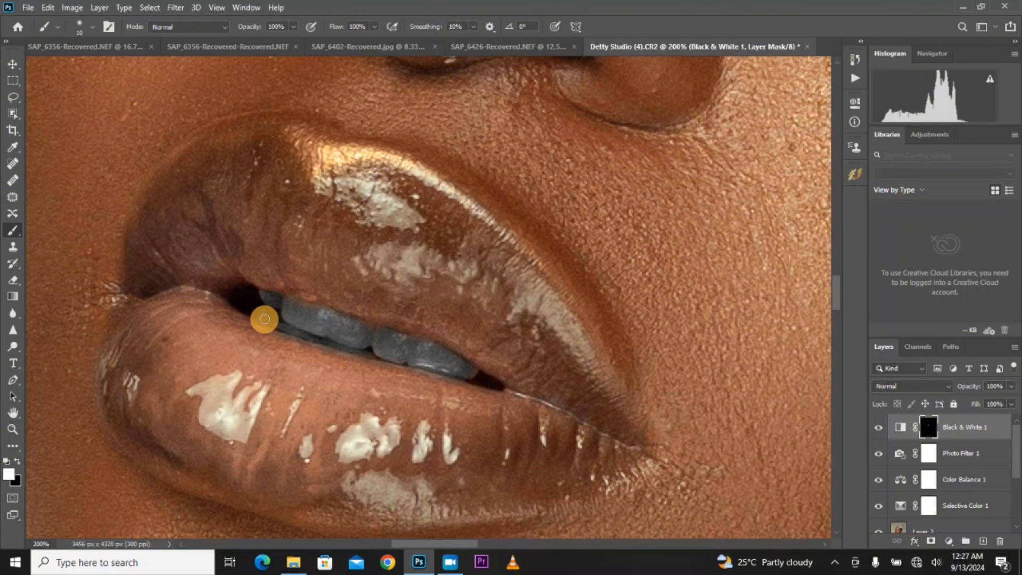
click(271, 321)
click(473, 373)
click(466, 374)
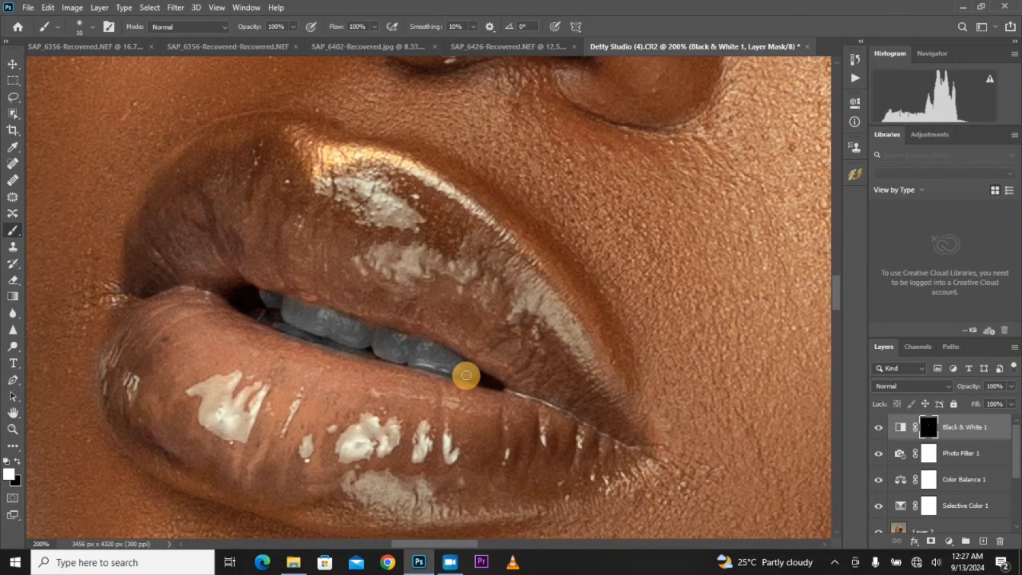
Set the Black & White layer's Yellows to 144 to brighten the eye whites and teeth
scroll(478, 374, down, 5)
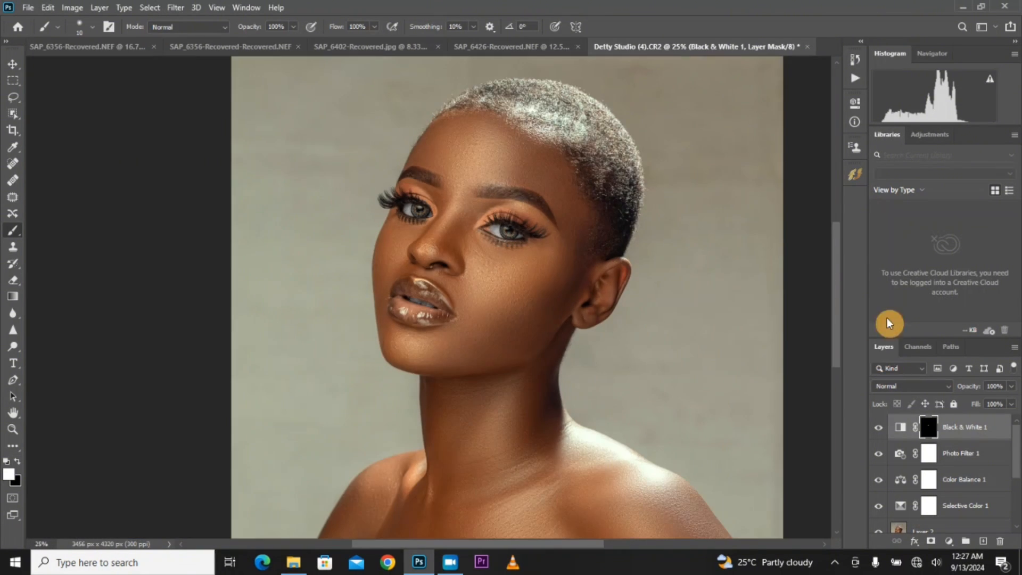
click(866, 108)
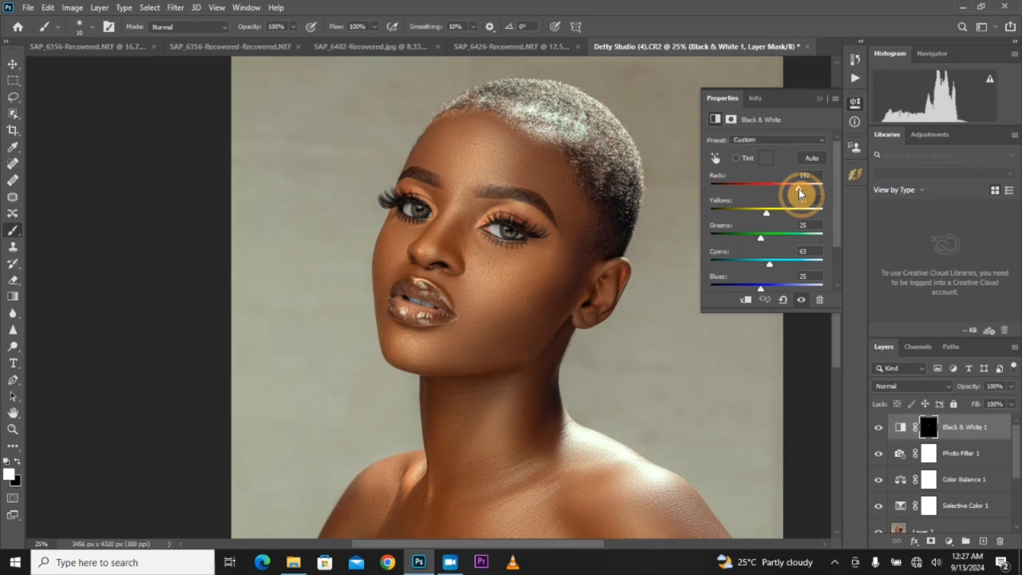
click(787, 212)
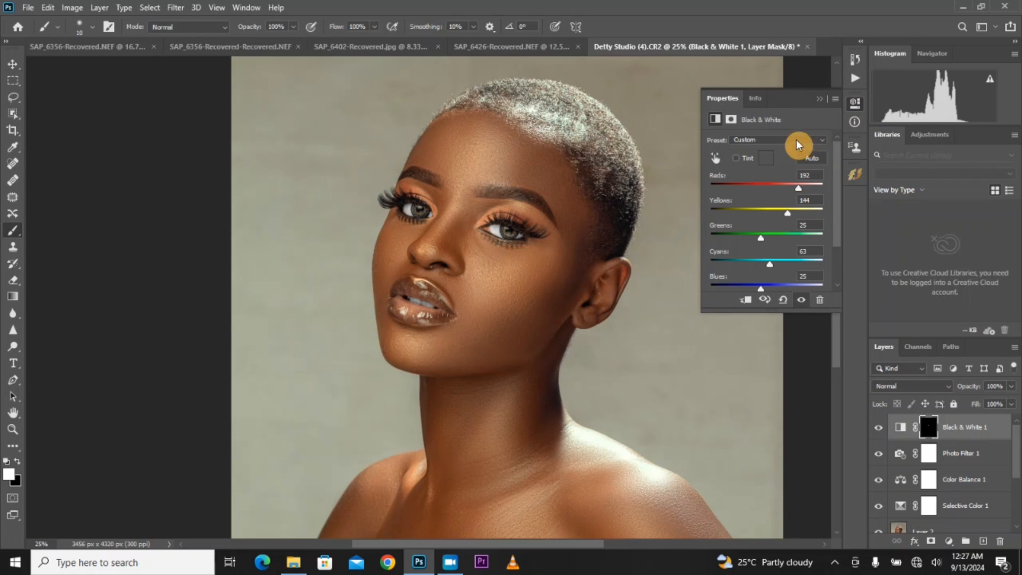
click(822, 101)
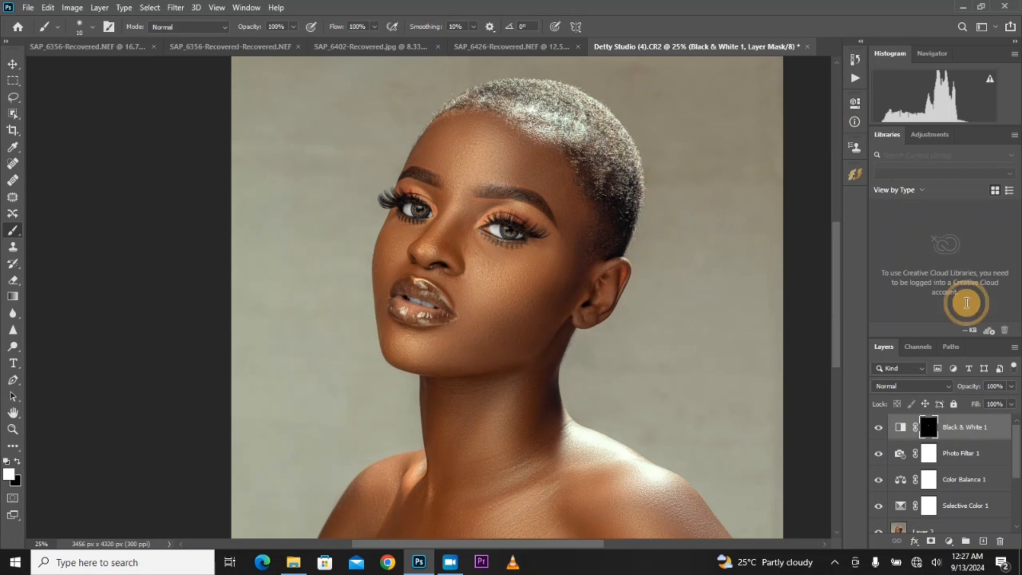
Lower the Black & White layer's opacity to 40% and compare the portrait with and without it
click(1011, 386)
drag(1003, 404, 981, 404)
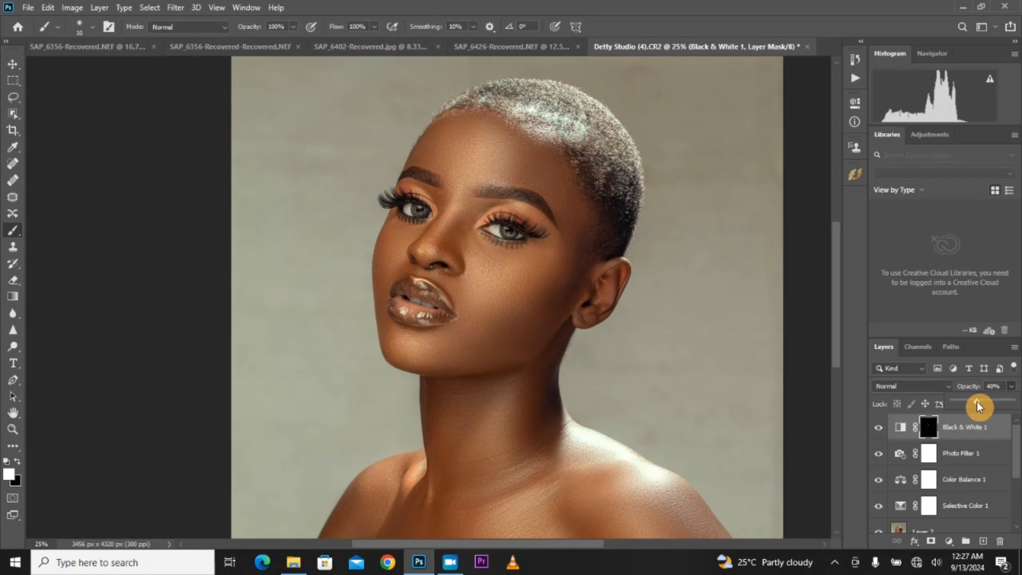
key(ctrl+minus)
click(875, 432)
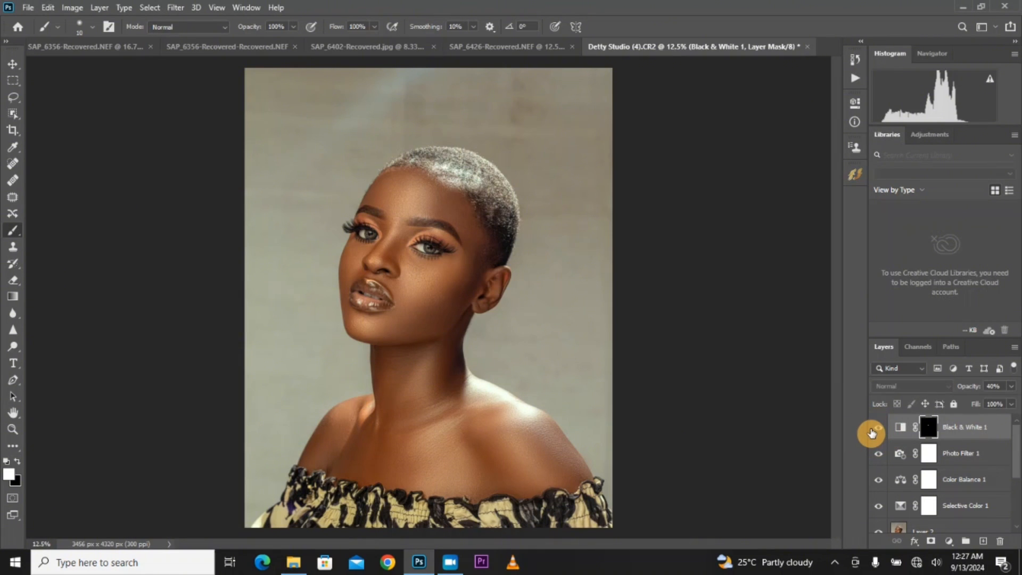
click(871, 432)
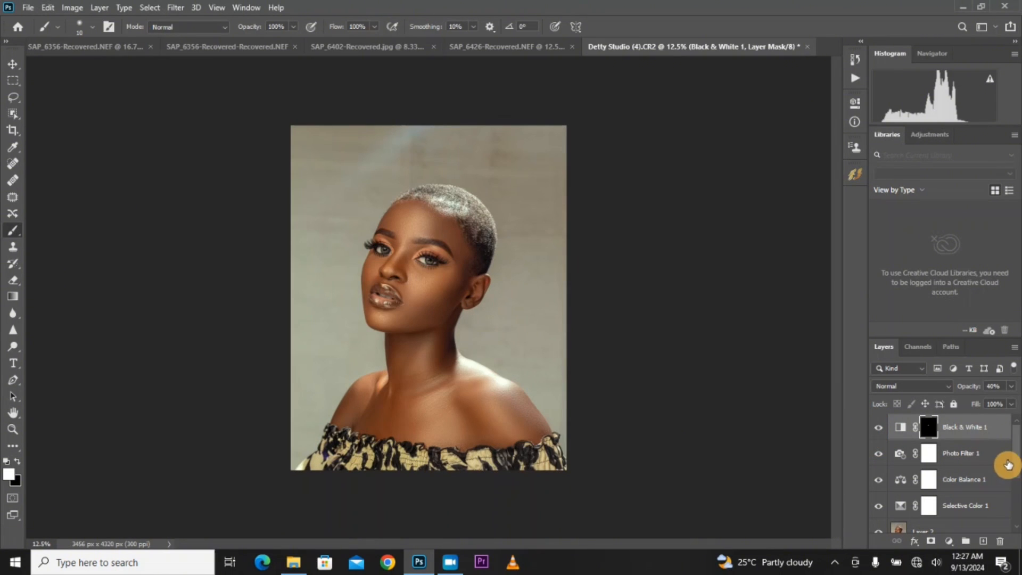
Group all layers above the Background and toggle the group's visibility to compare the edit with the original
scroll(1017, 462, down, 3)
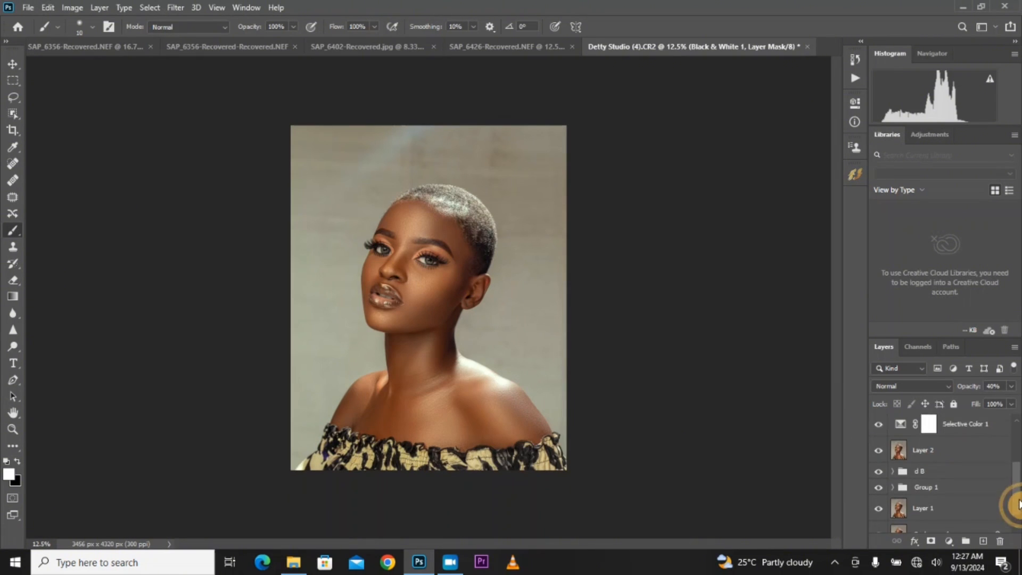
click(964, 503)
key(ctrl+g)
click(879, 423)
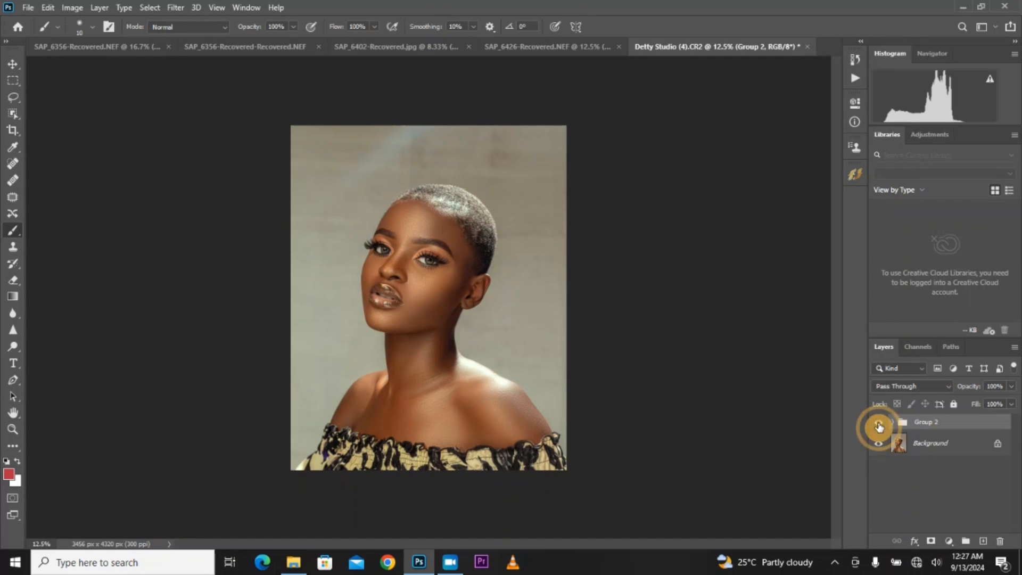
click(879, 424)
click(878, 424)
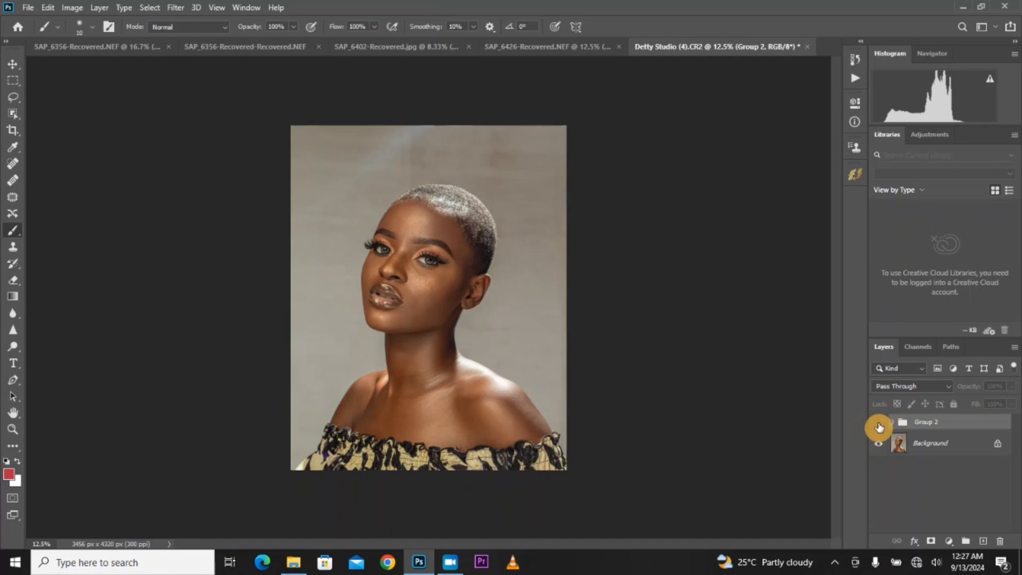
click(878, 424)
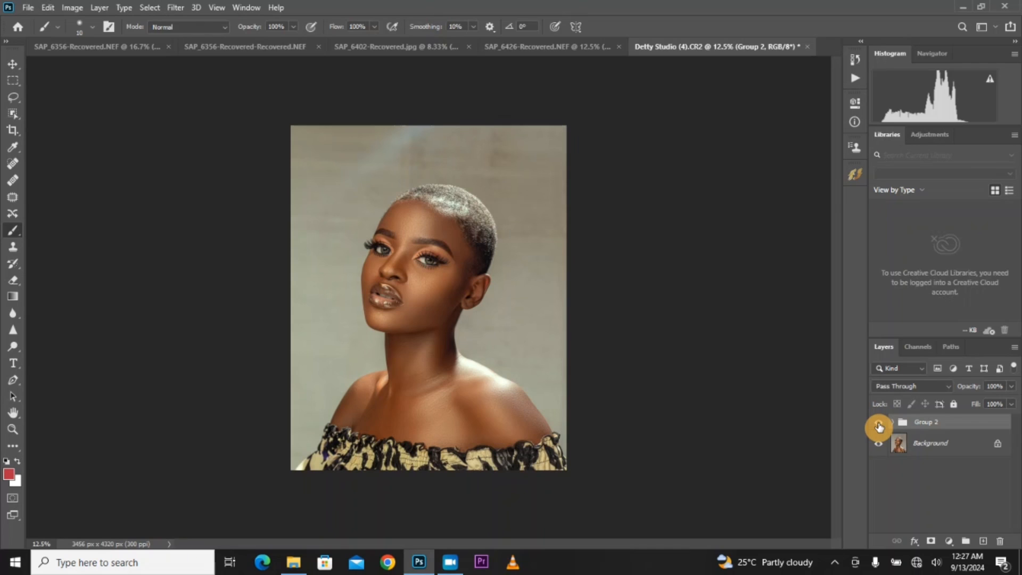
click(878, 423)
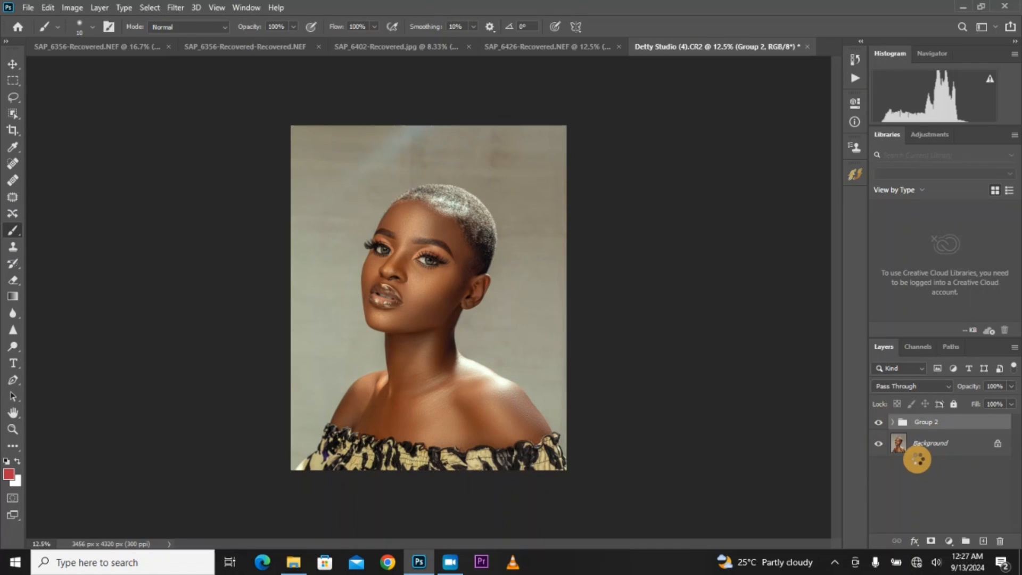
Stamp all visible layers into a new top layer and select the subject on it
key(ctrl+alt+shift+e)
click(150, 7)
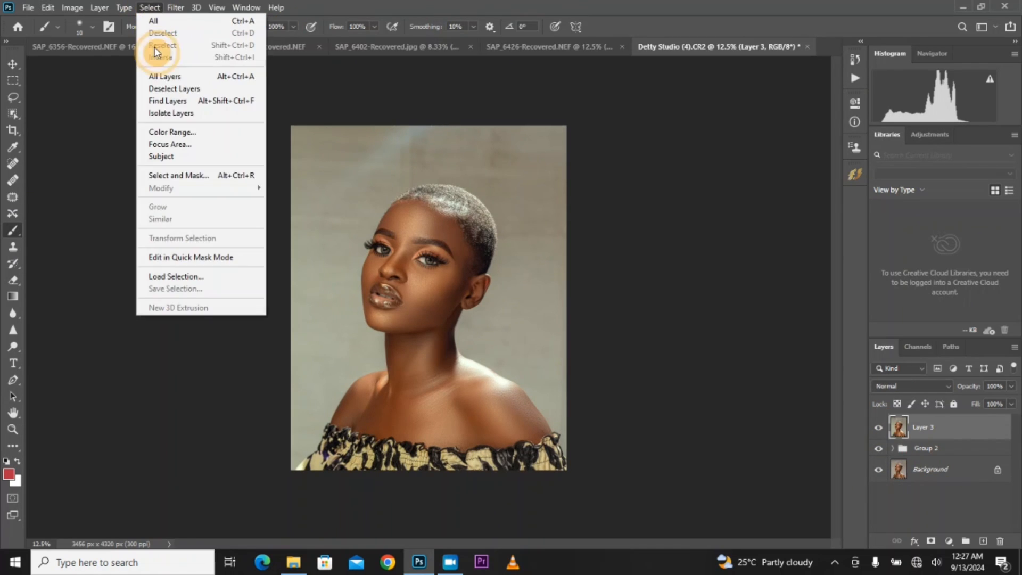
click(175, 160)
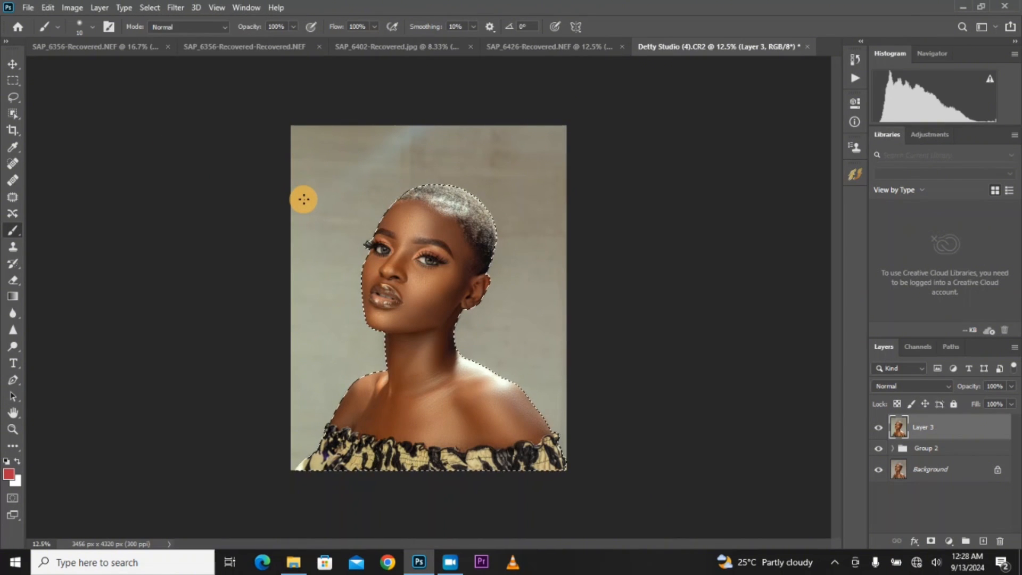
Invert the selection to cover the backdrop and feather it by 2 pixels
right_click(309, 214)
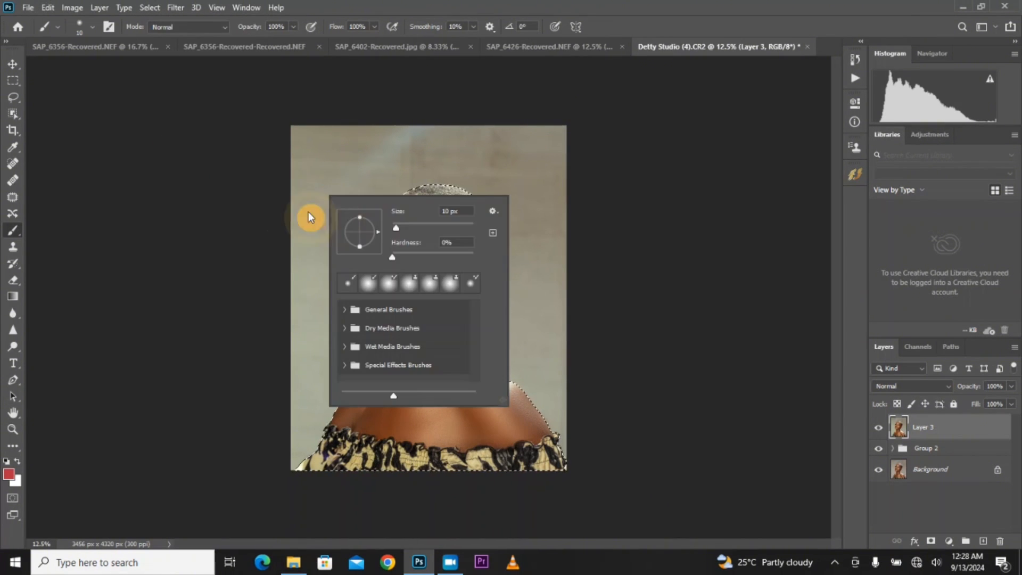
click(13, 98)
right_click(357, 201)
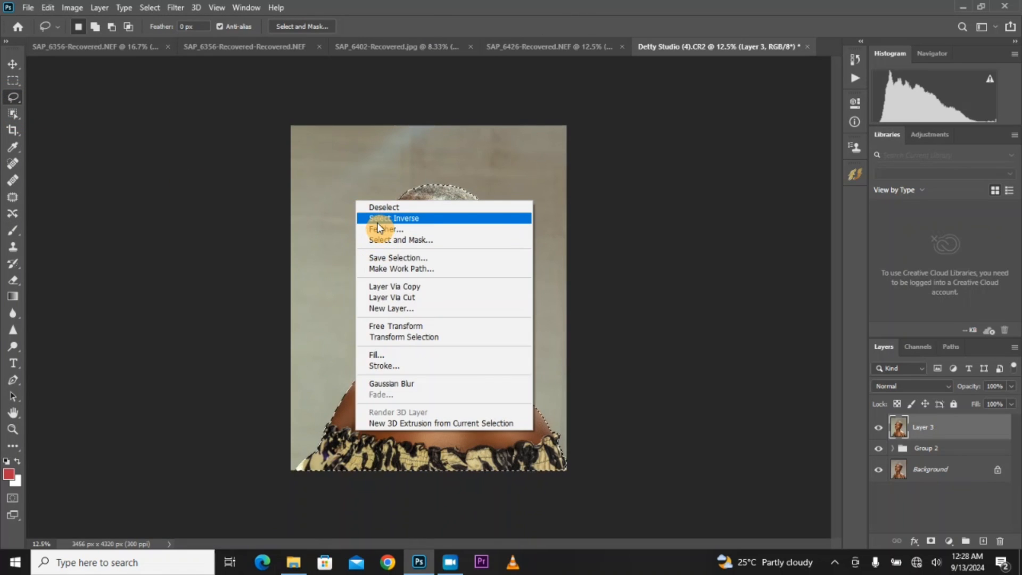
click(376, 221)
right_click(381, 170)
click(420, 204)
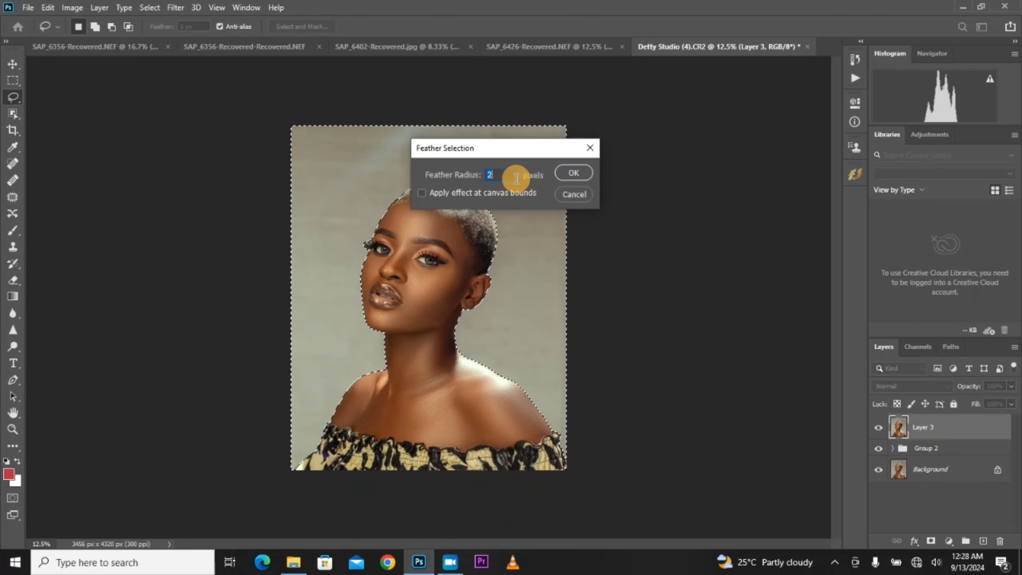
click(571, 173)
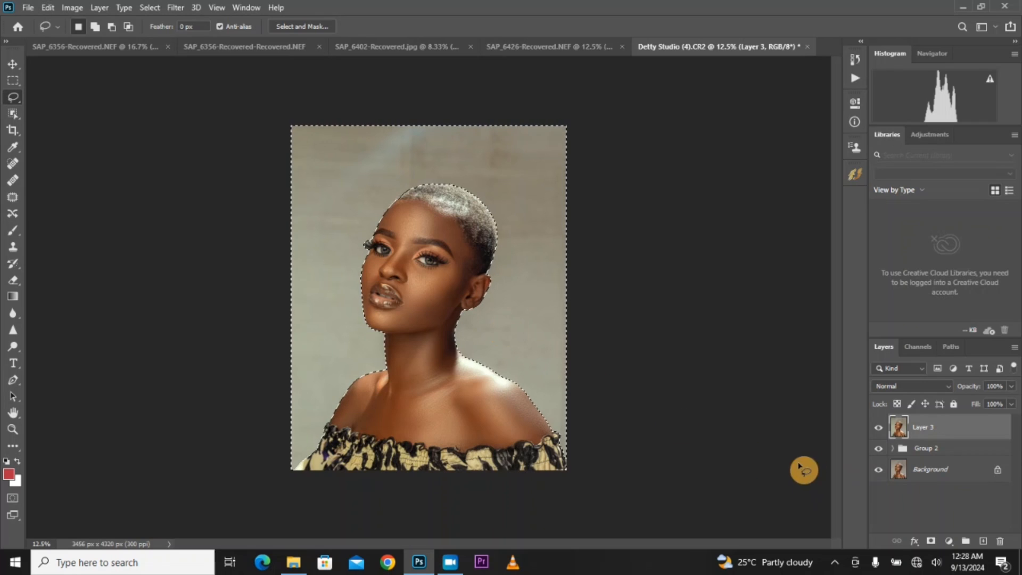
Add a Curves adjustment masked to the selected backdrop and pull the RGB midtones down slightly at input 140 to darken it
click(948, 541)
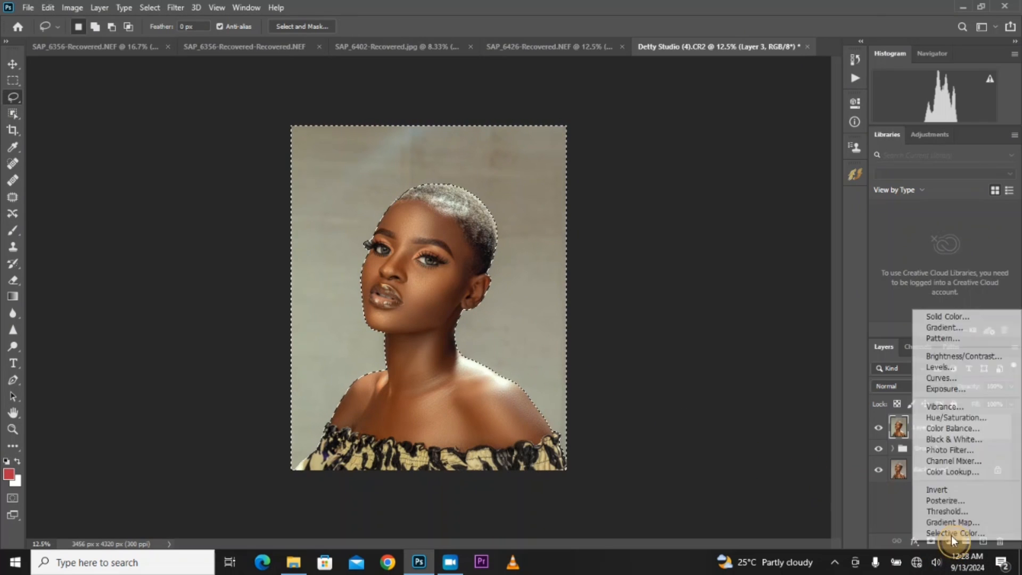
click(941, 378)
drag(782, 213, 782, 215)
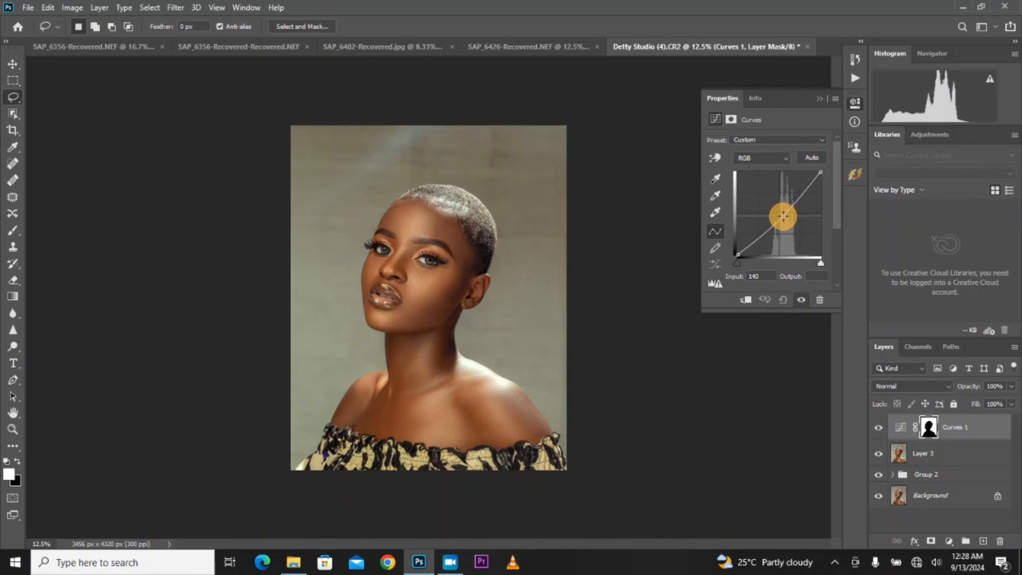
click(819, 99)
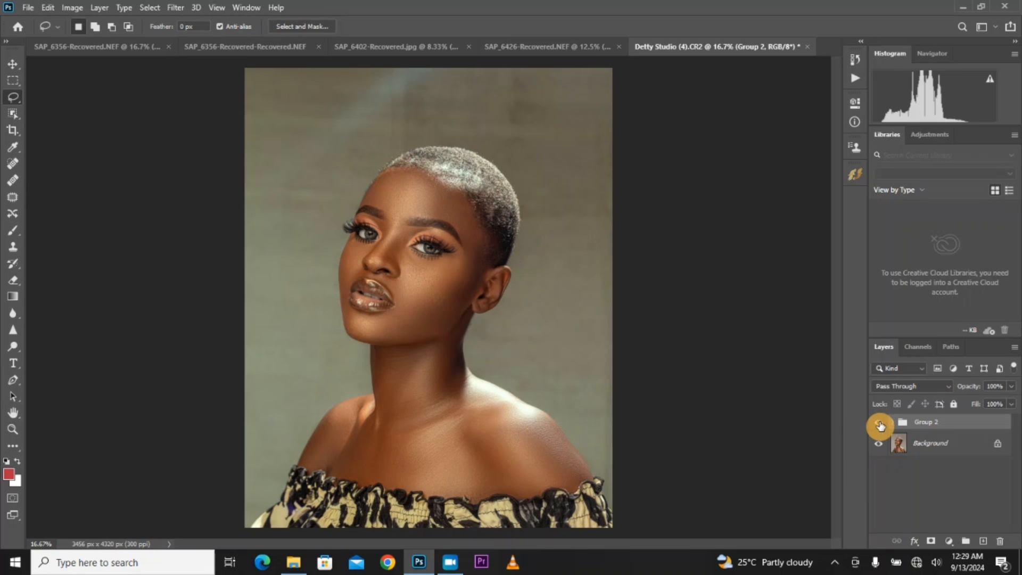
Compare the portrait with and without the grouped edits, examining the retouched face up close and the whole frame
click(879, 425)
click(878, 425)
key(ctrl+minus)
key(ctrl+minus)
key(ctrl+plus)
key(ctrl+plus)
key(ctrl+plus)
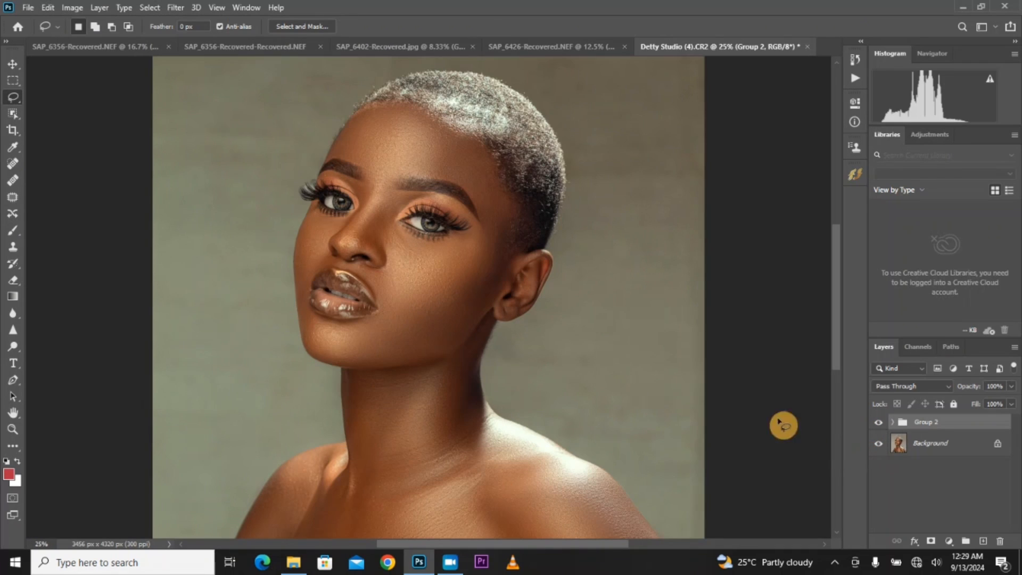
scroll(511, 360, up, 2)
key(ctrl+minus)
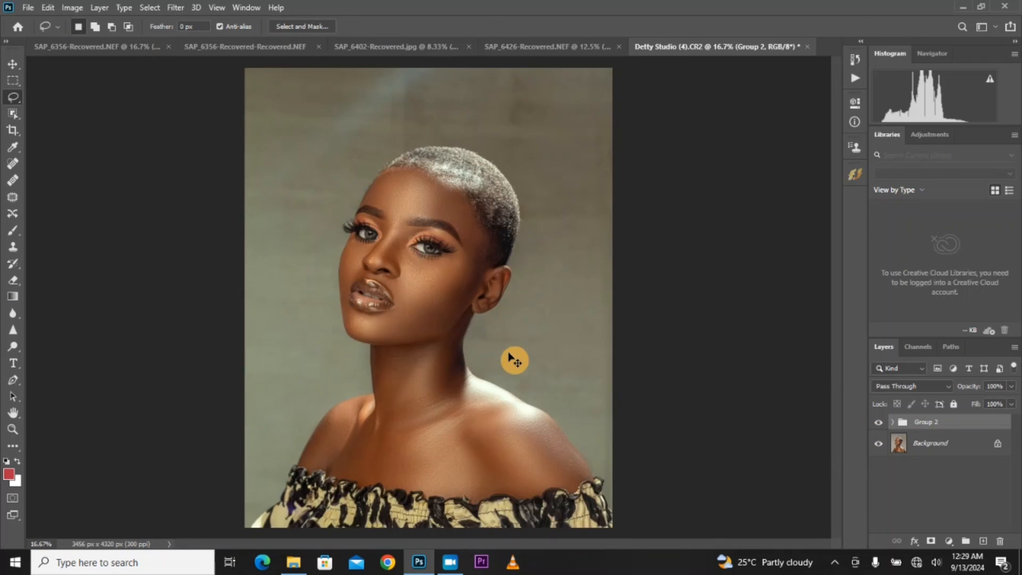
key(ctrl+minus)
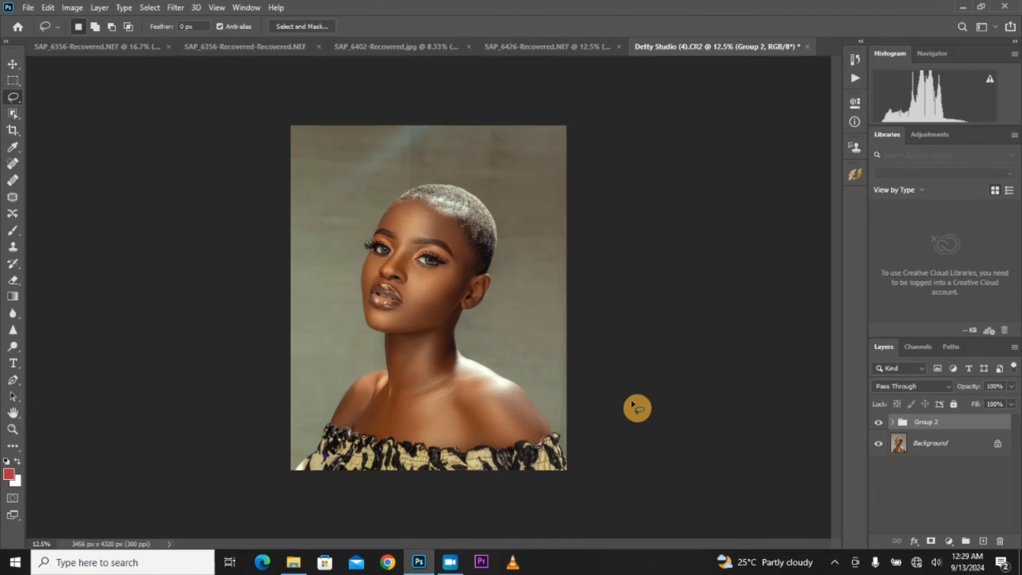